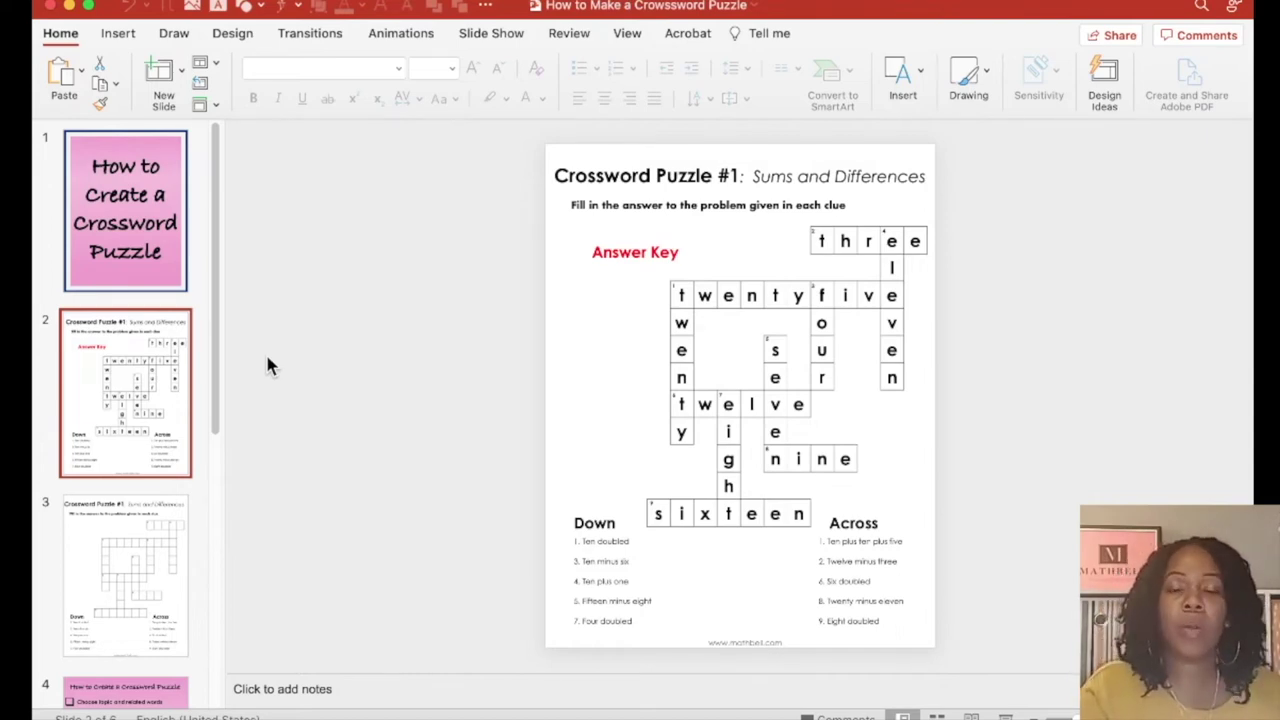
Step: View the blank crossword slide and the filled answer key slide as examples
left_click(140, 550)
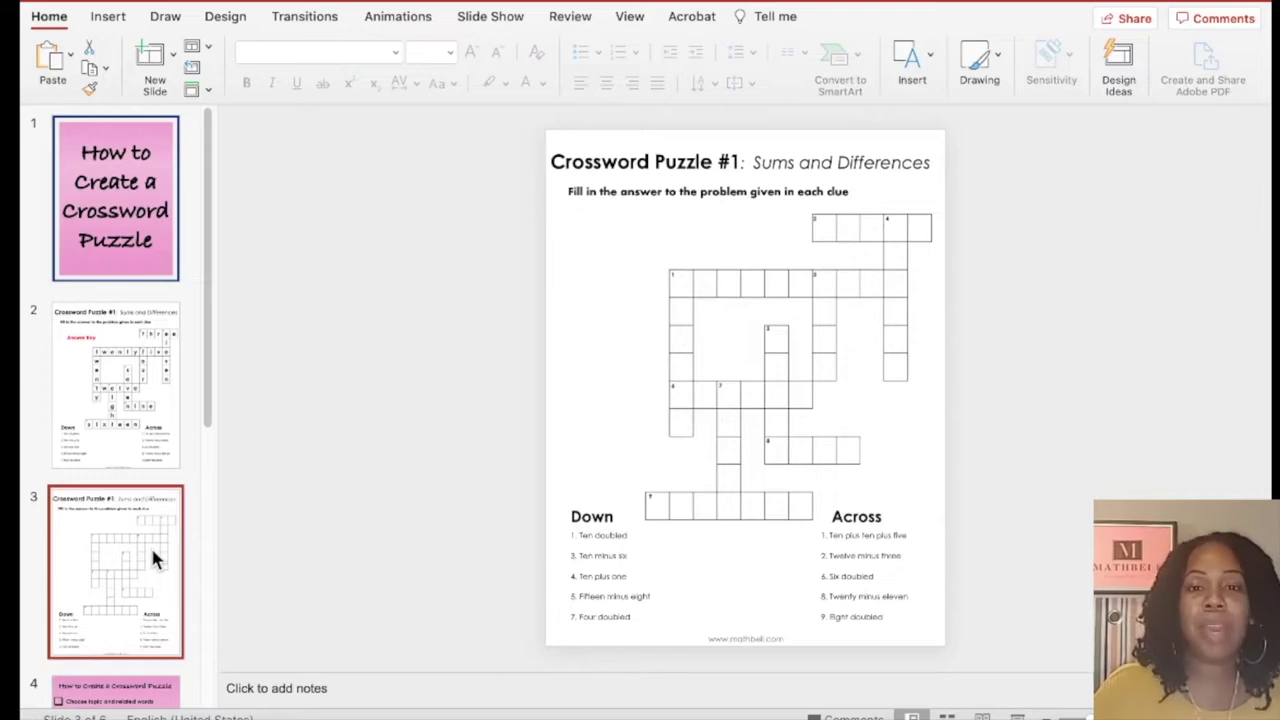
left_click(141, 305)
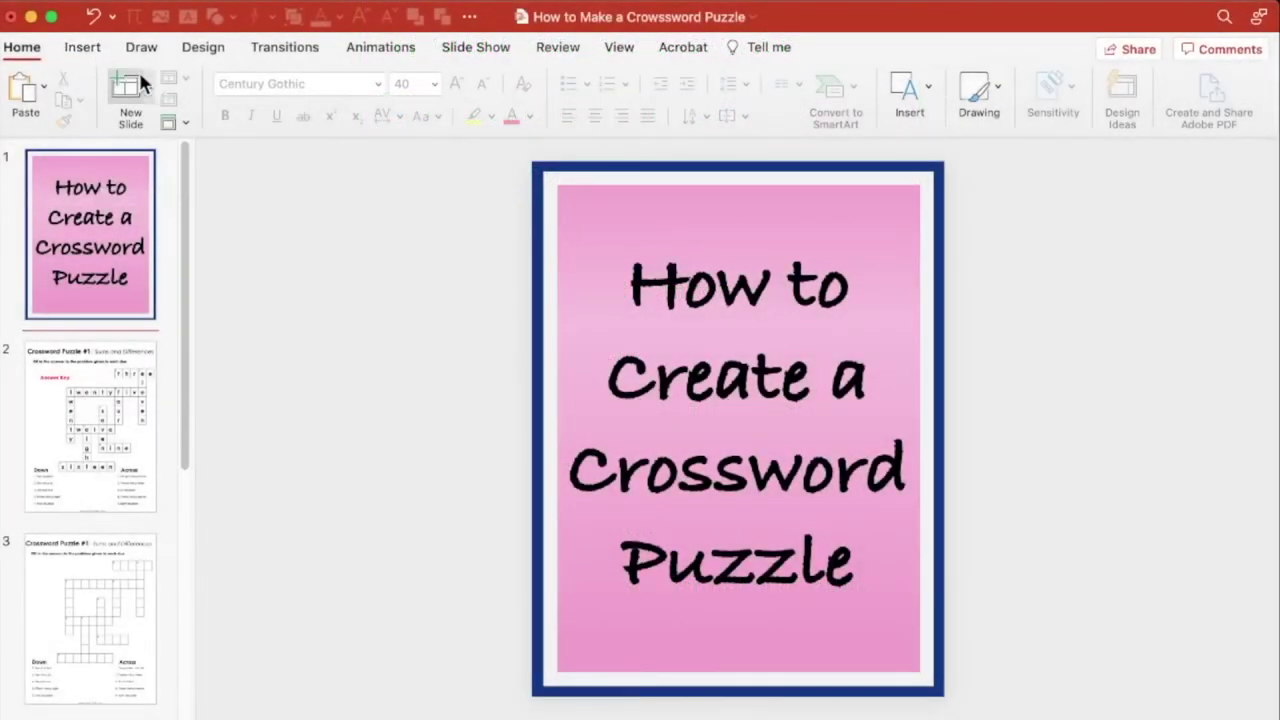
Step: Insert a blank slide after the title slide and list beside it Sums and Differences, Three, Four, Eight, Nine, Twenty, Twenty-five, Seven, Sixteen, Eleven, twelve
left_click(147, 80)
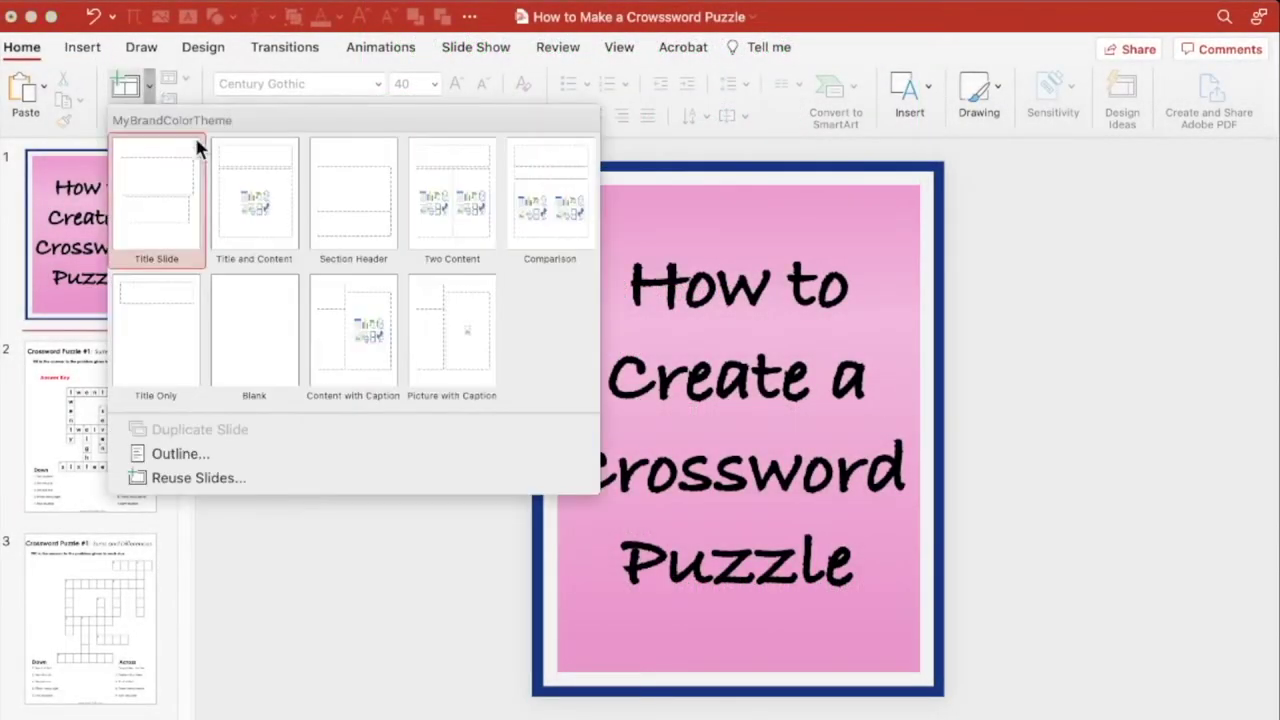
left_click(240, 343)
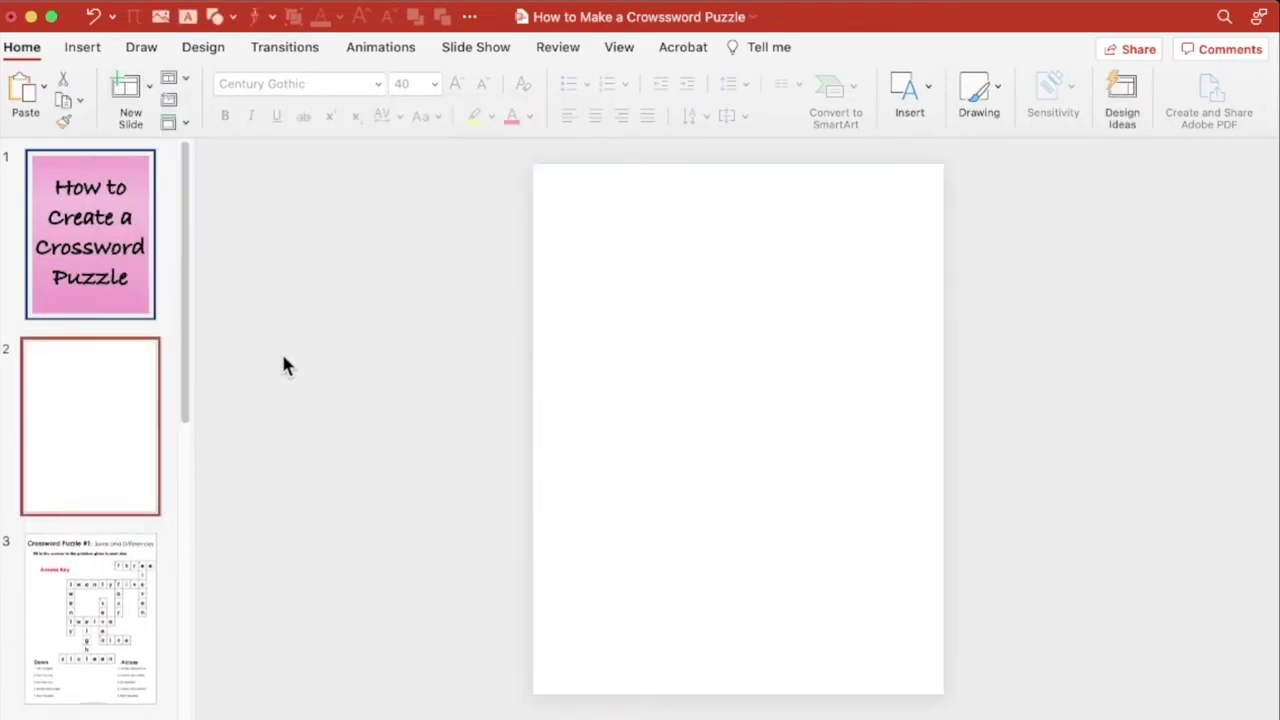
type("Sums and Differences  Three Four Eight Nine Twenty Twenty-five Seven Sixteen Eleven twelve")
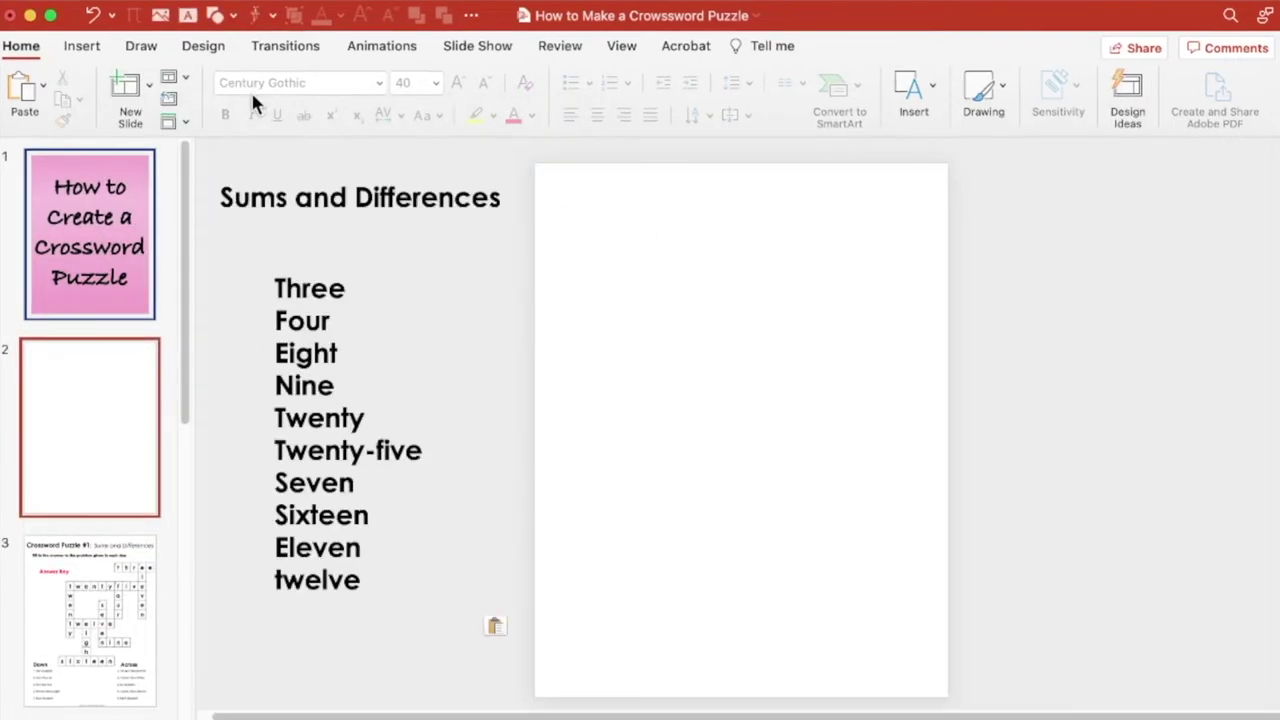
Step: Insert a table with 12 columns and 12 rows on the blank slide and give it the plain unfilled black grid style
left_click(87, 46)
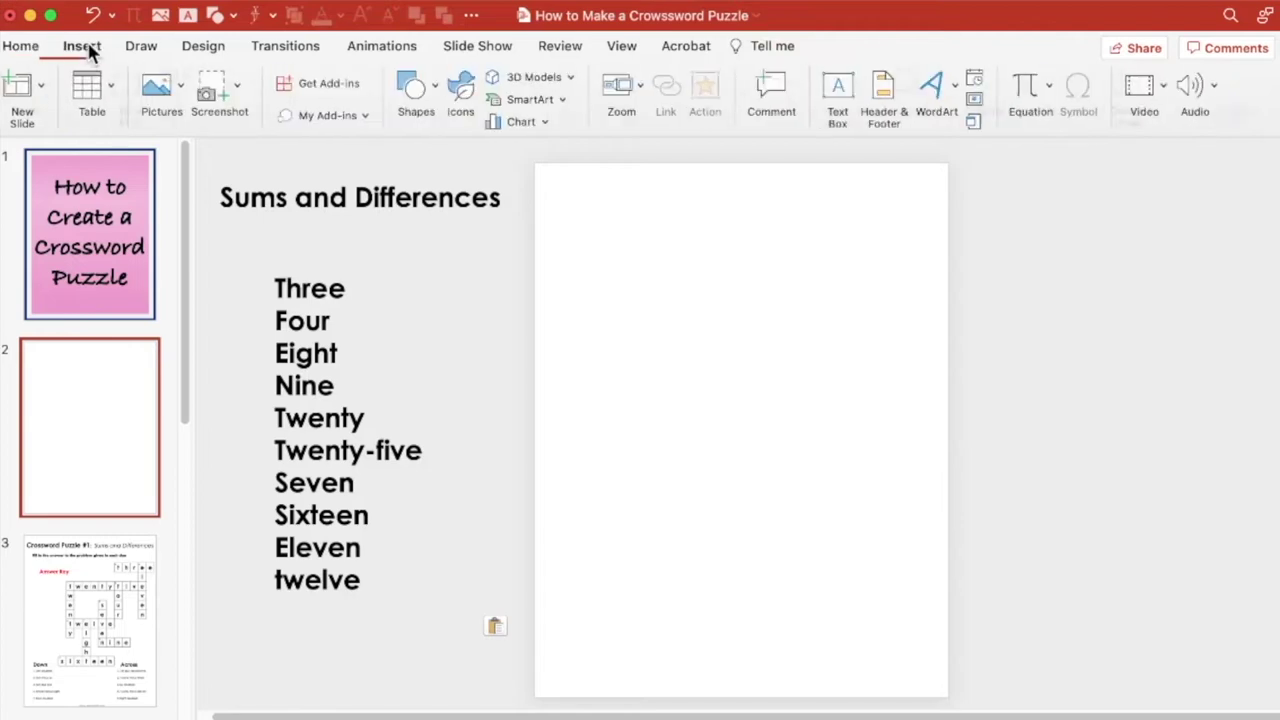
left_click(116, 89)
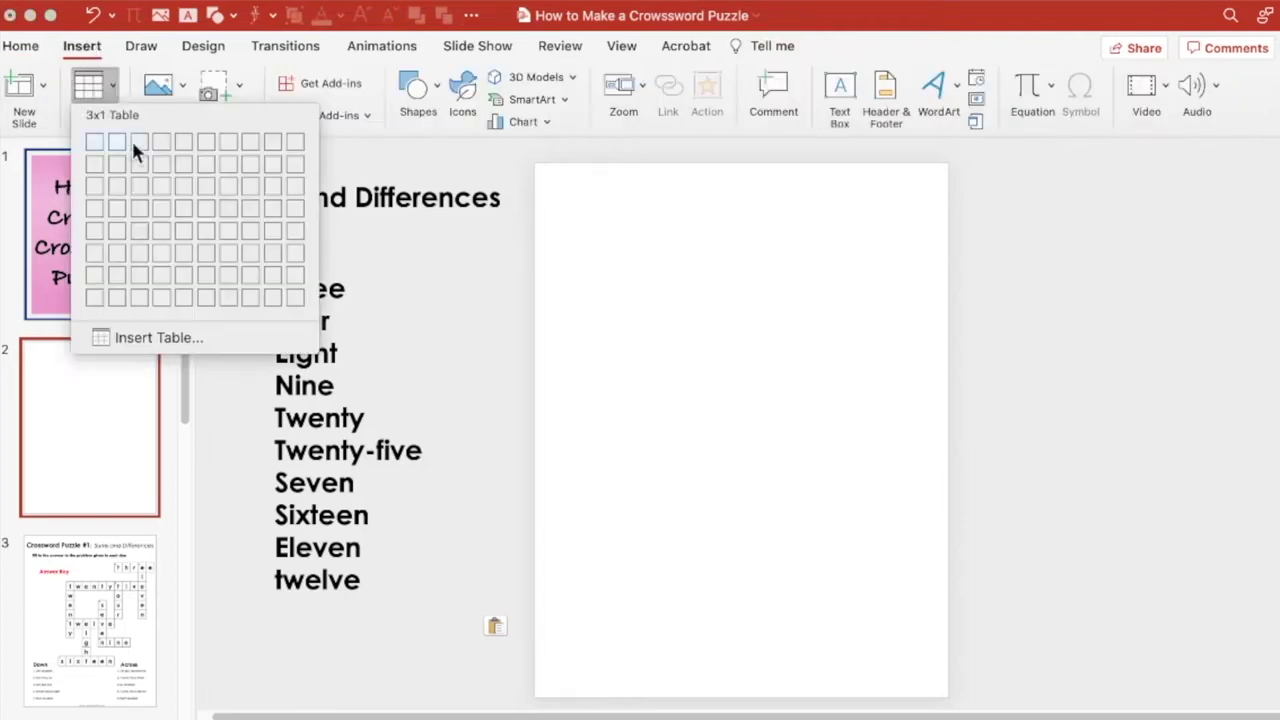
left_click(157, 343)
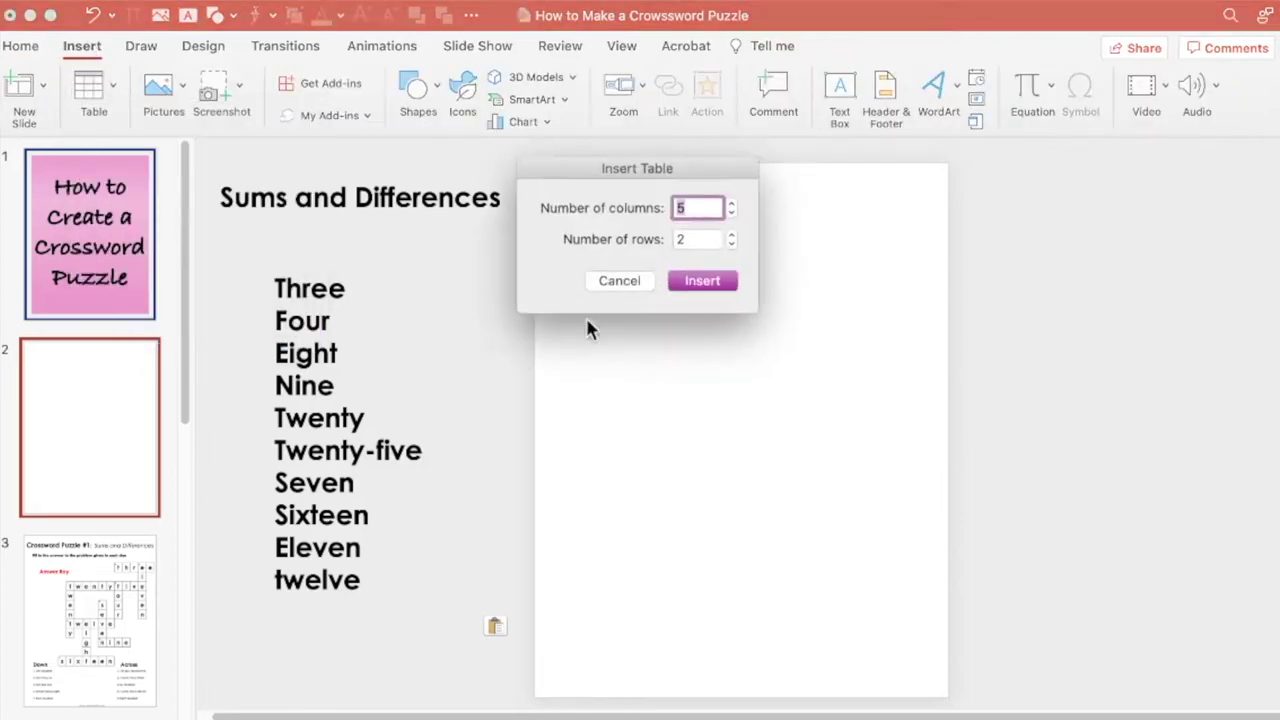
left_click(709, 240)
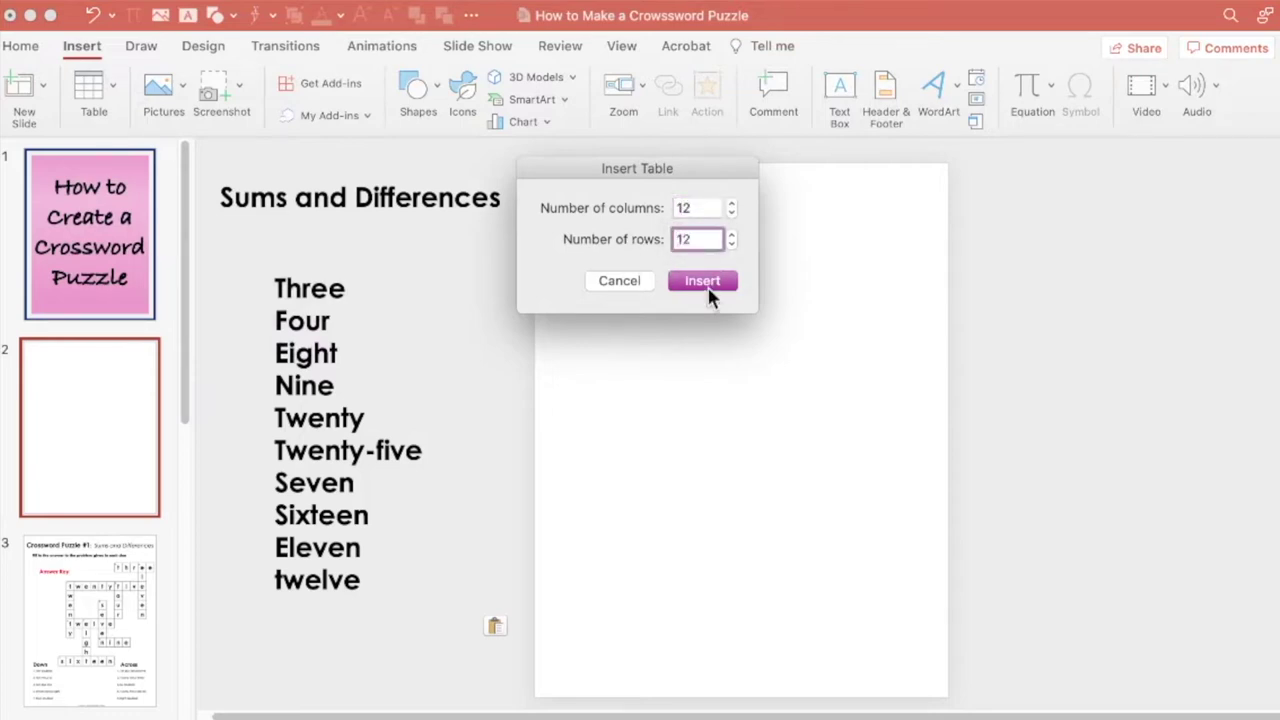
left_click(706, 289)
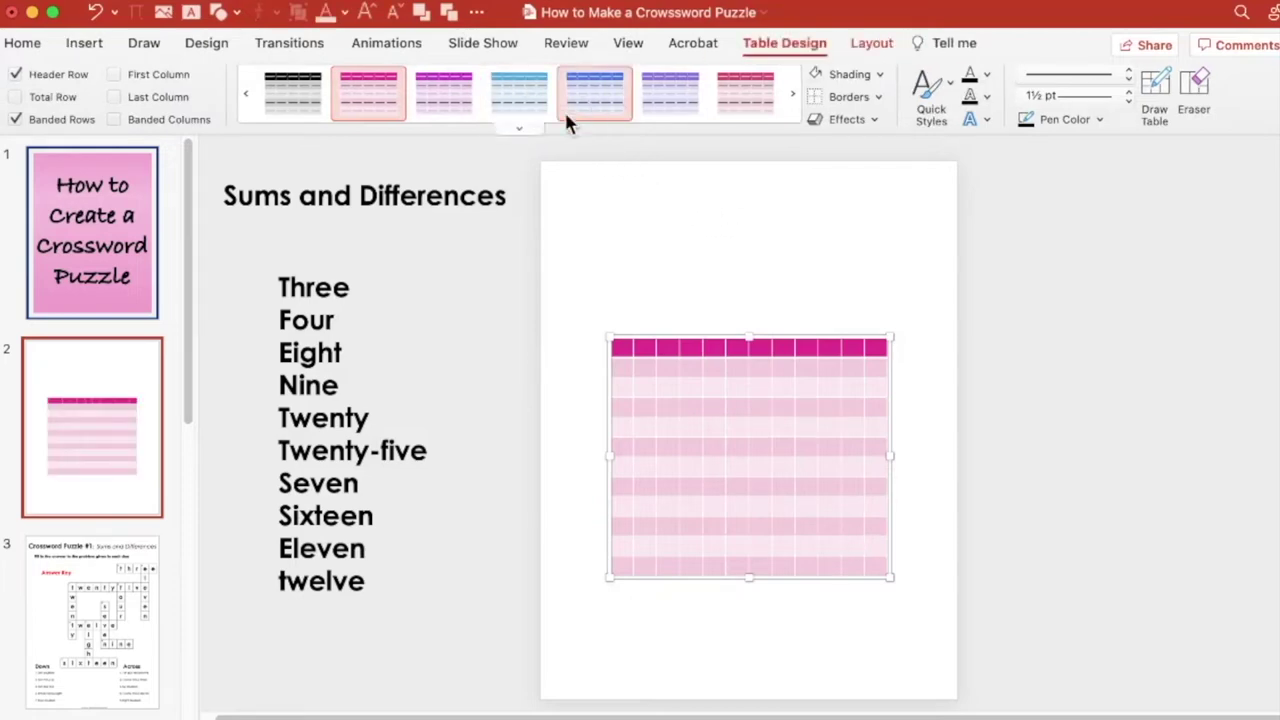
left_click(520, 129)
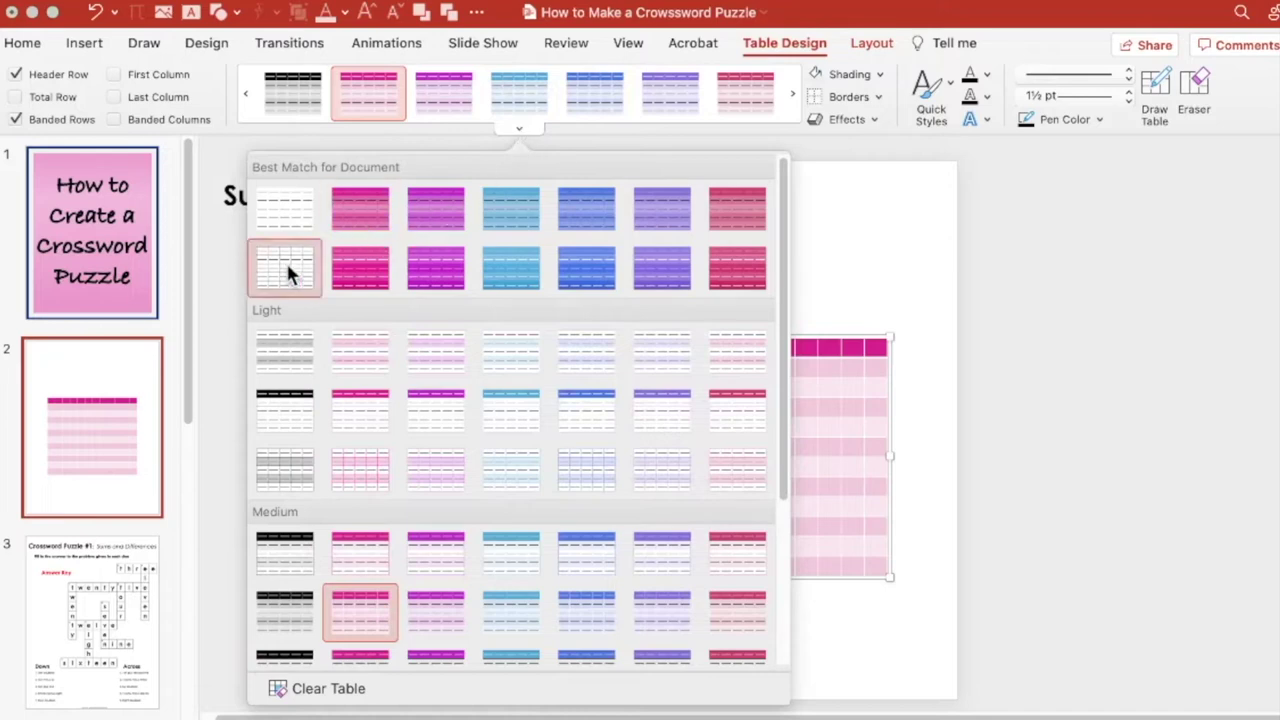
left_click(287, 268)
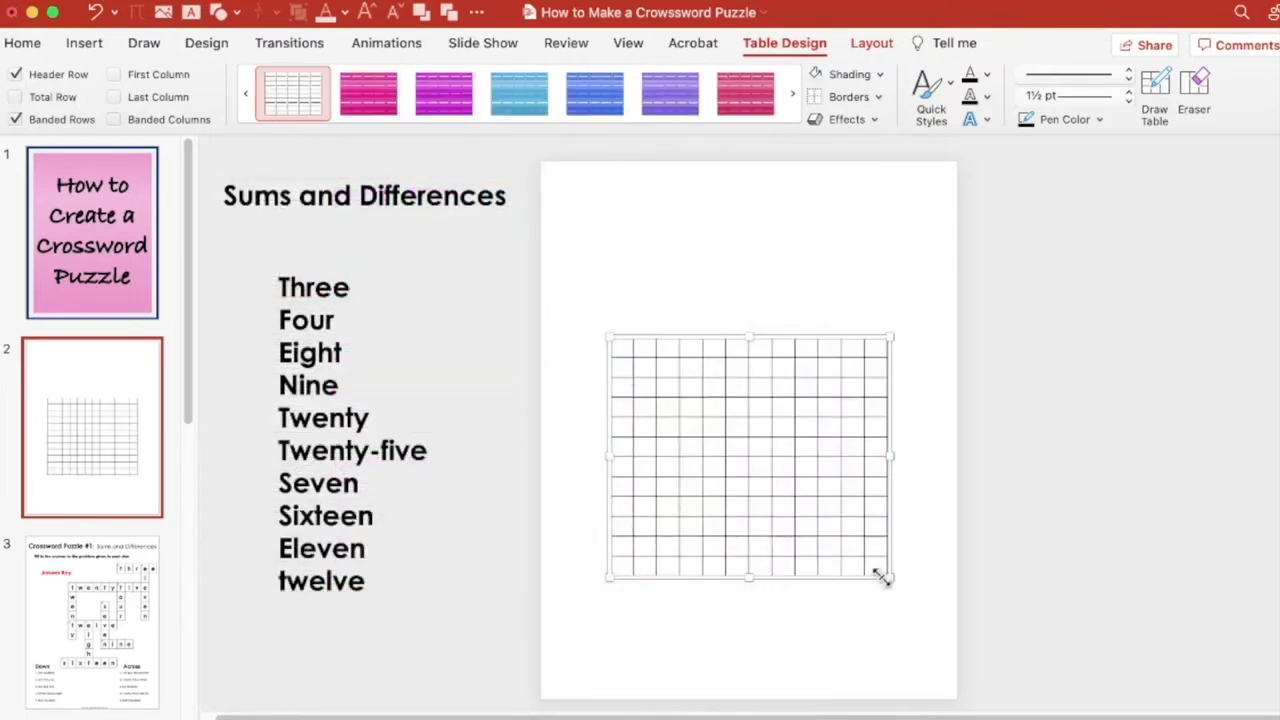
Step: Enlarge the table to nearly the full slide width and move it down, leaving room above it
left_click_drag(885, 580, 938, 576)
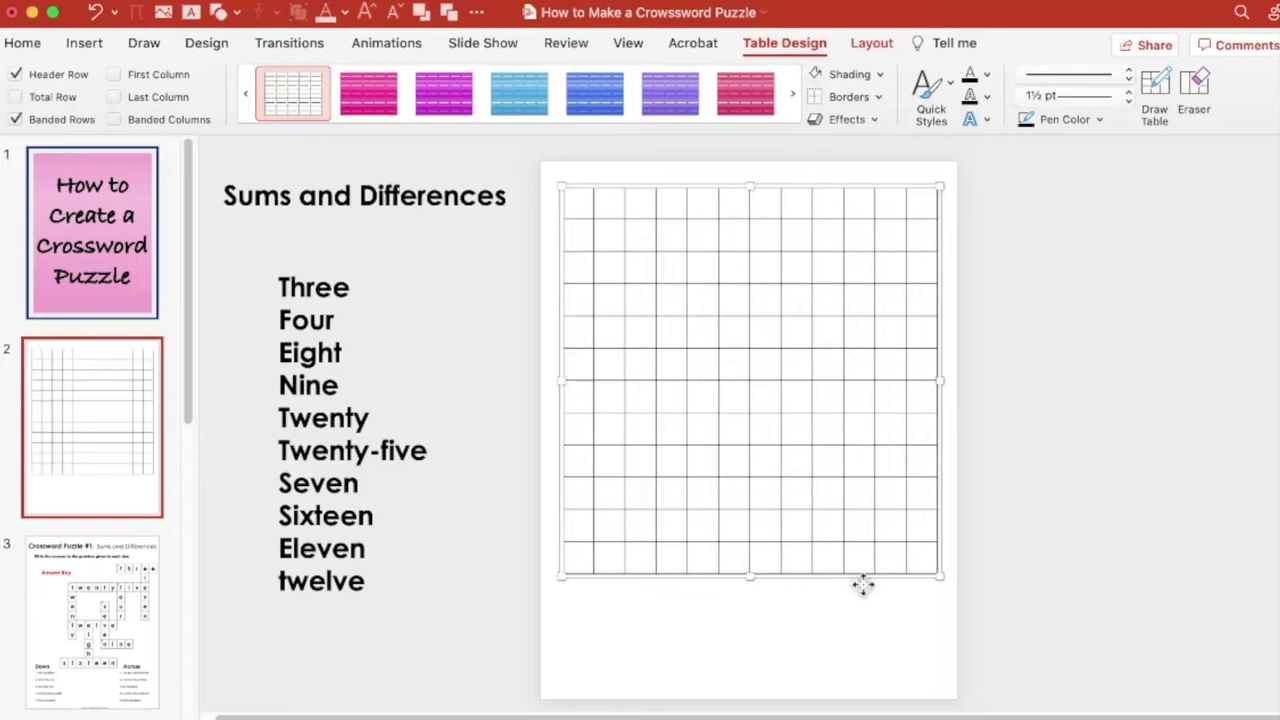
left_click_drag(860, 582, 866, 628)
left_click(1130, 455)
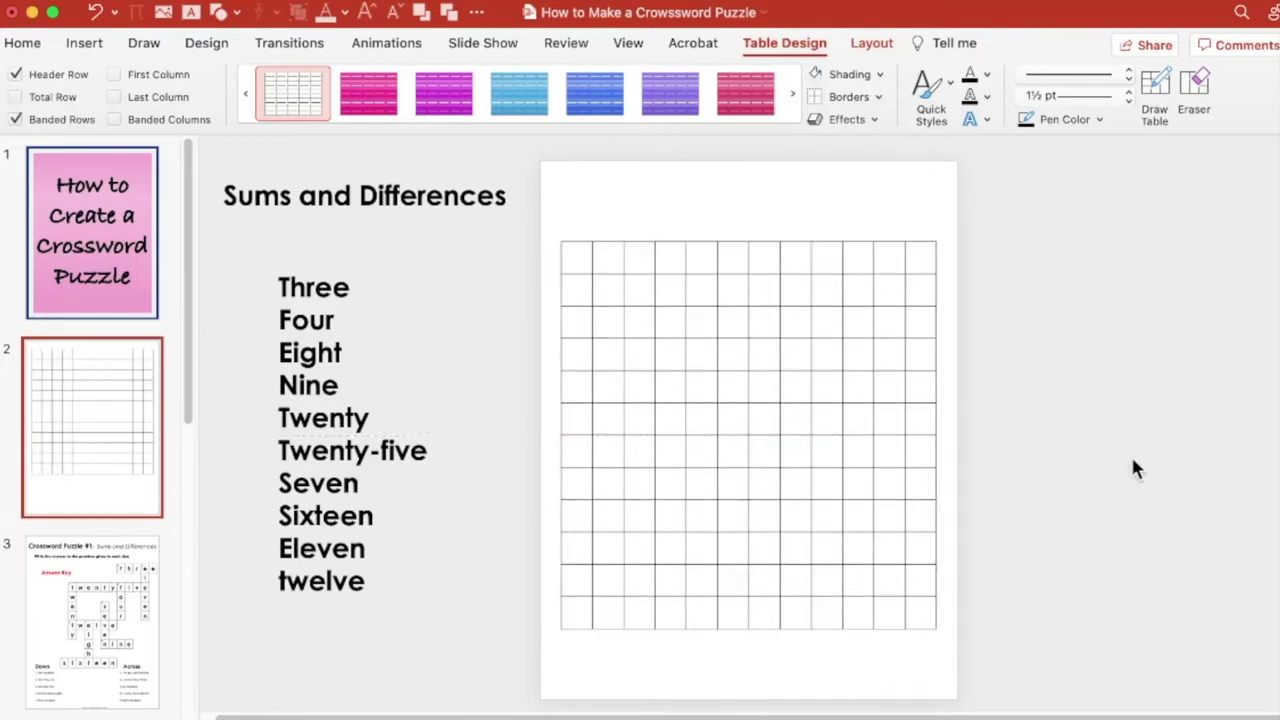
Step: Format all table cells in Century Gothic Bold at font size 32
left_click(577, 263)
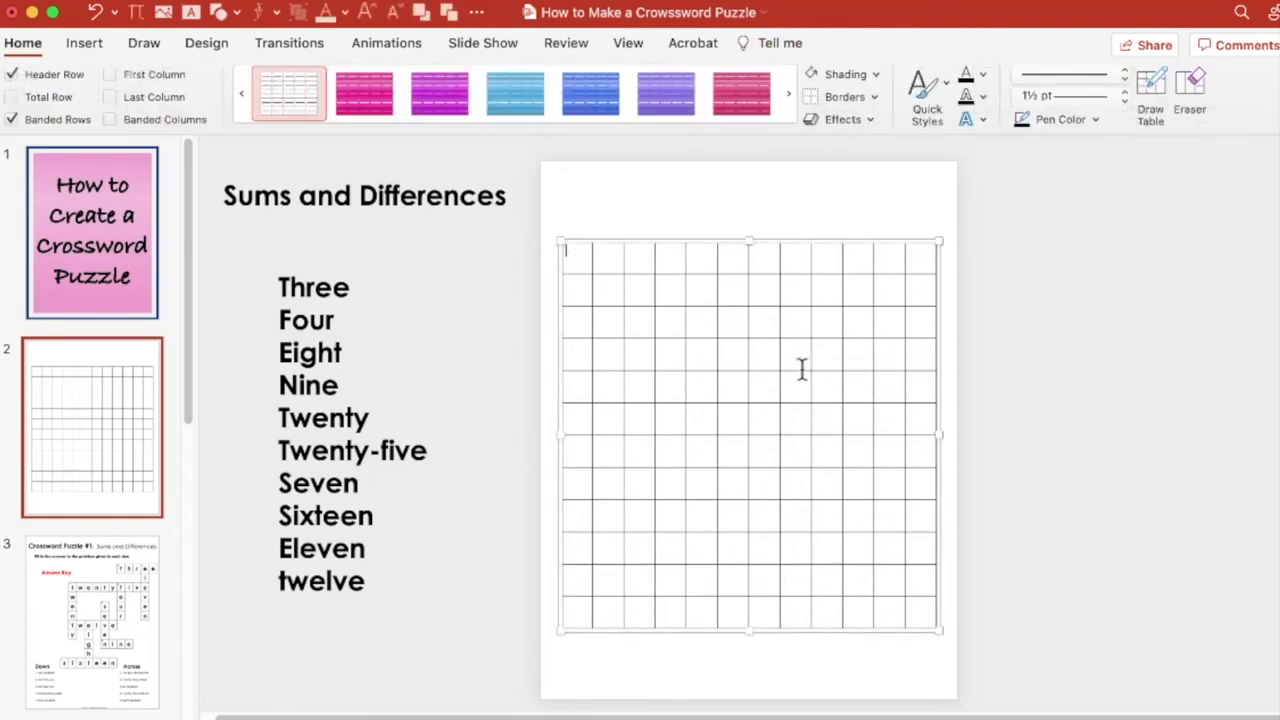
left_click_drag(910, 537, 928, 614)
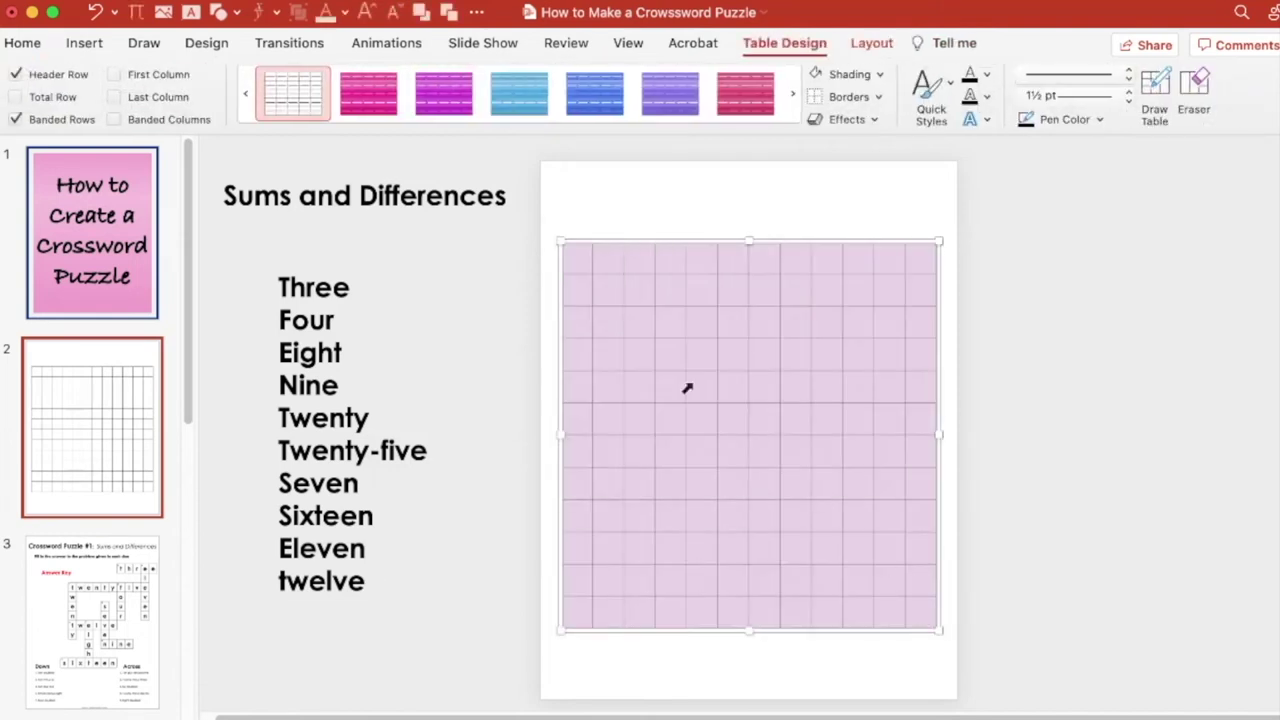
left_click(24, 44)
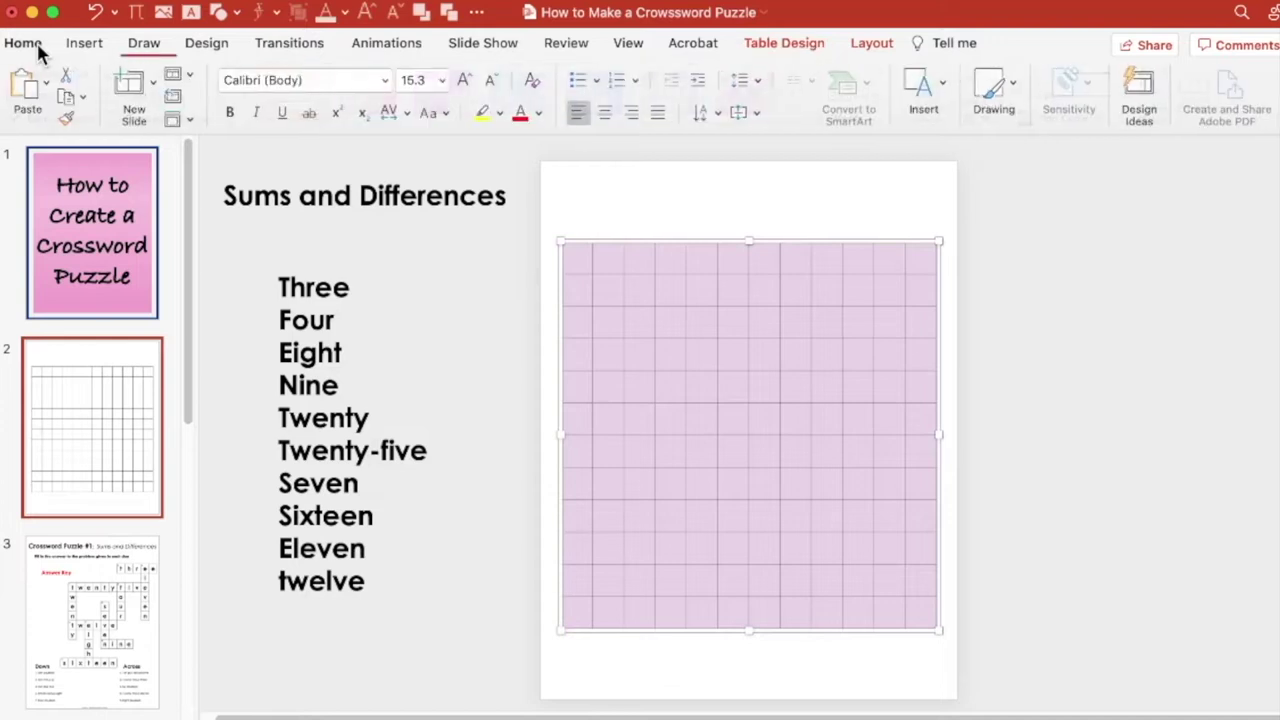
left_click(384, 80)
mouse_move(514, 246)
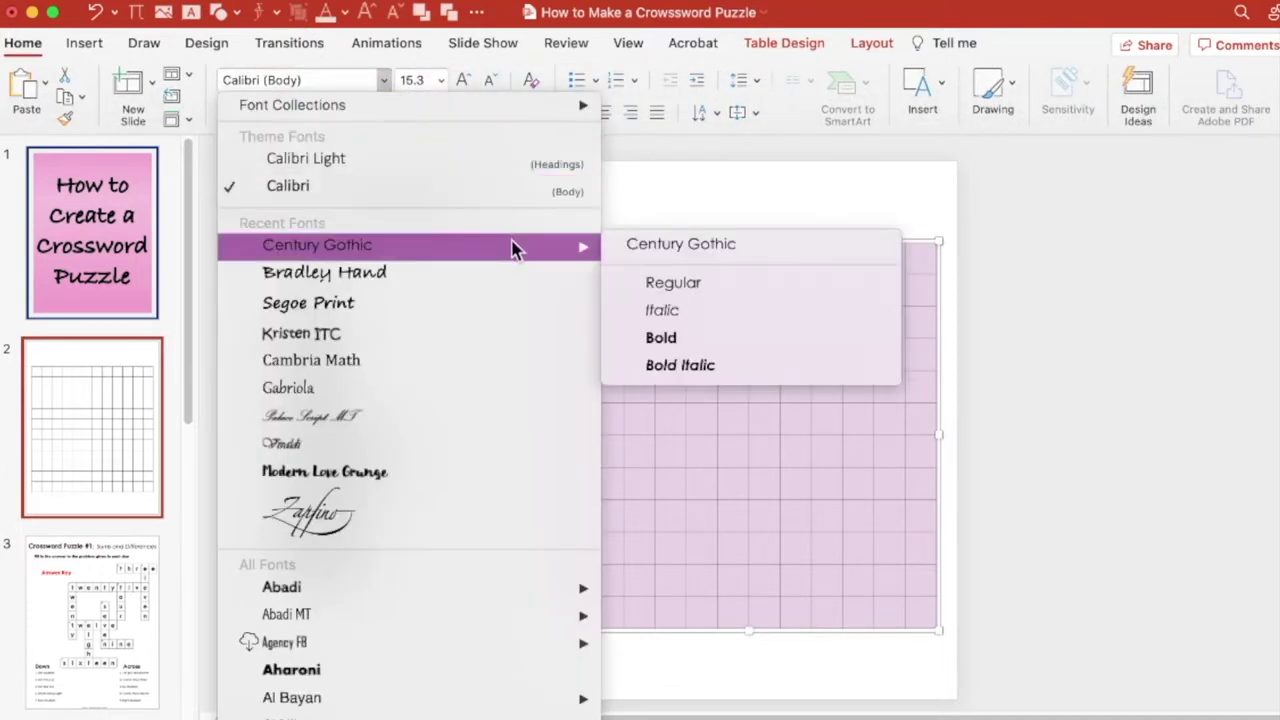
left_click(692, 340)
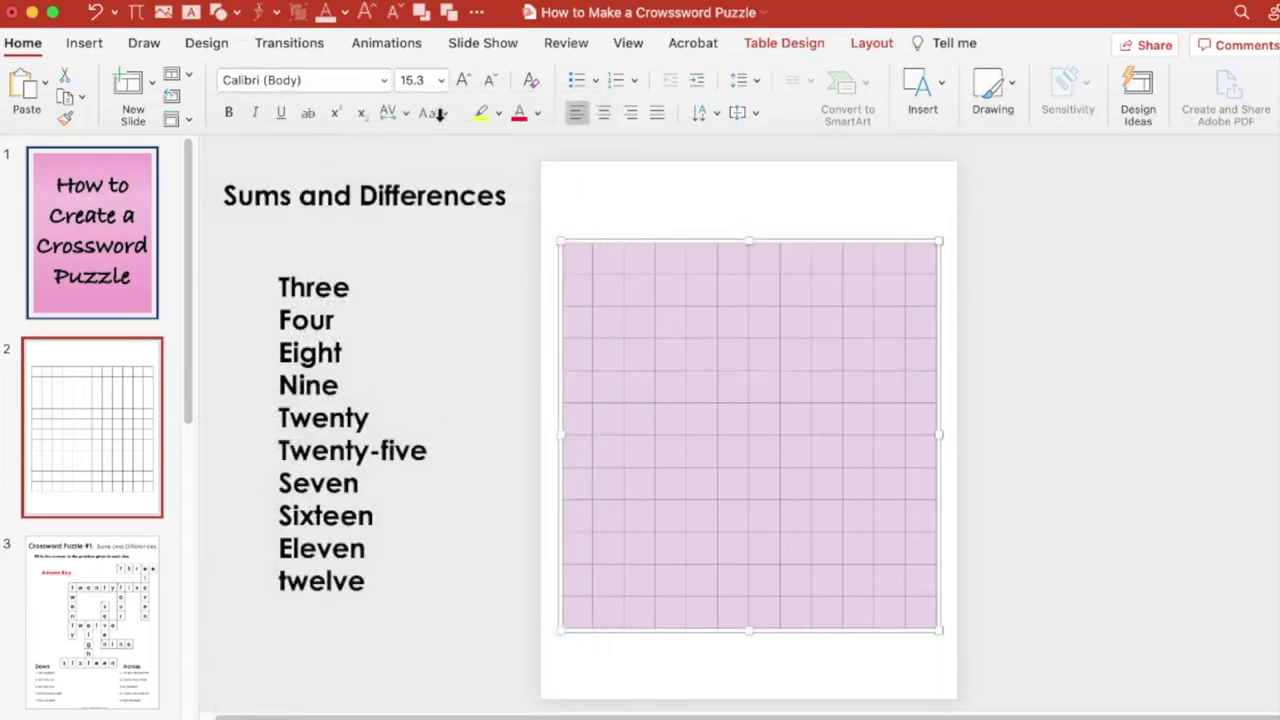
left_click(440, 79)
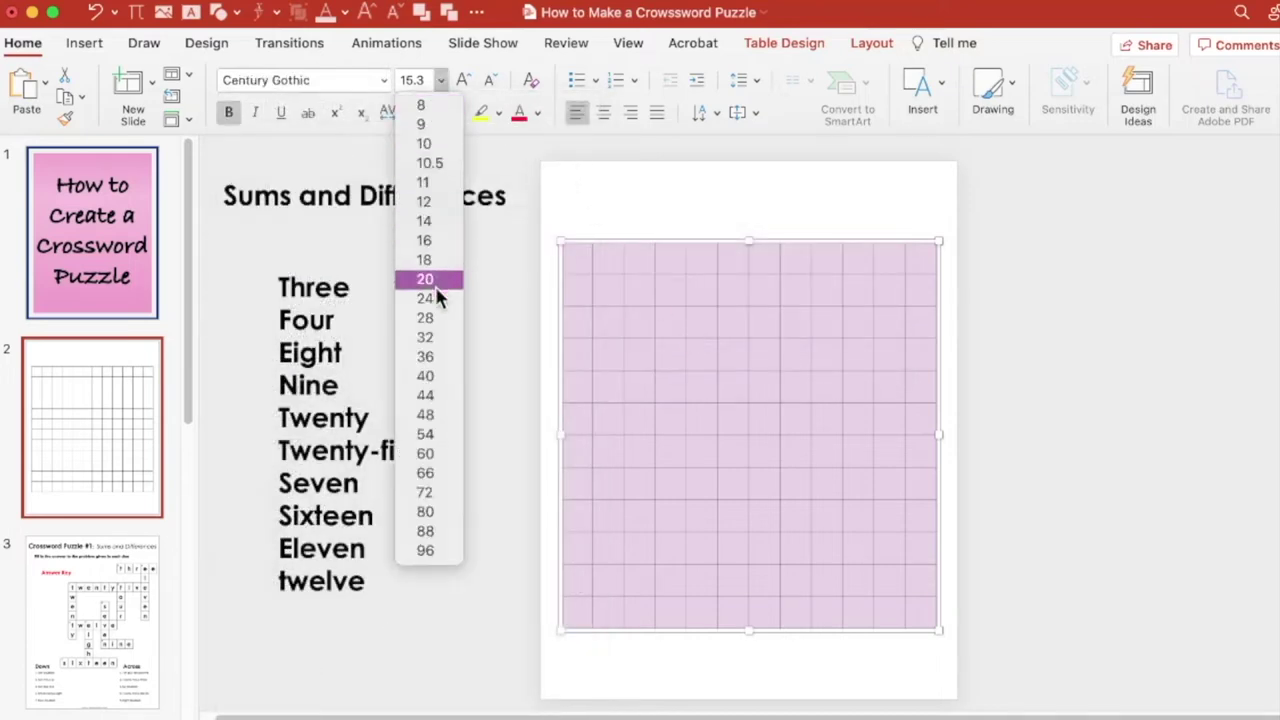
left_click(432, 337)
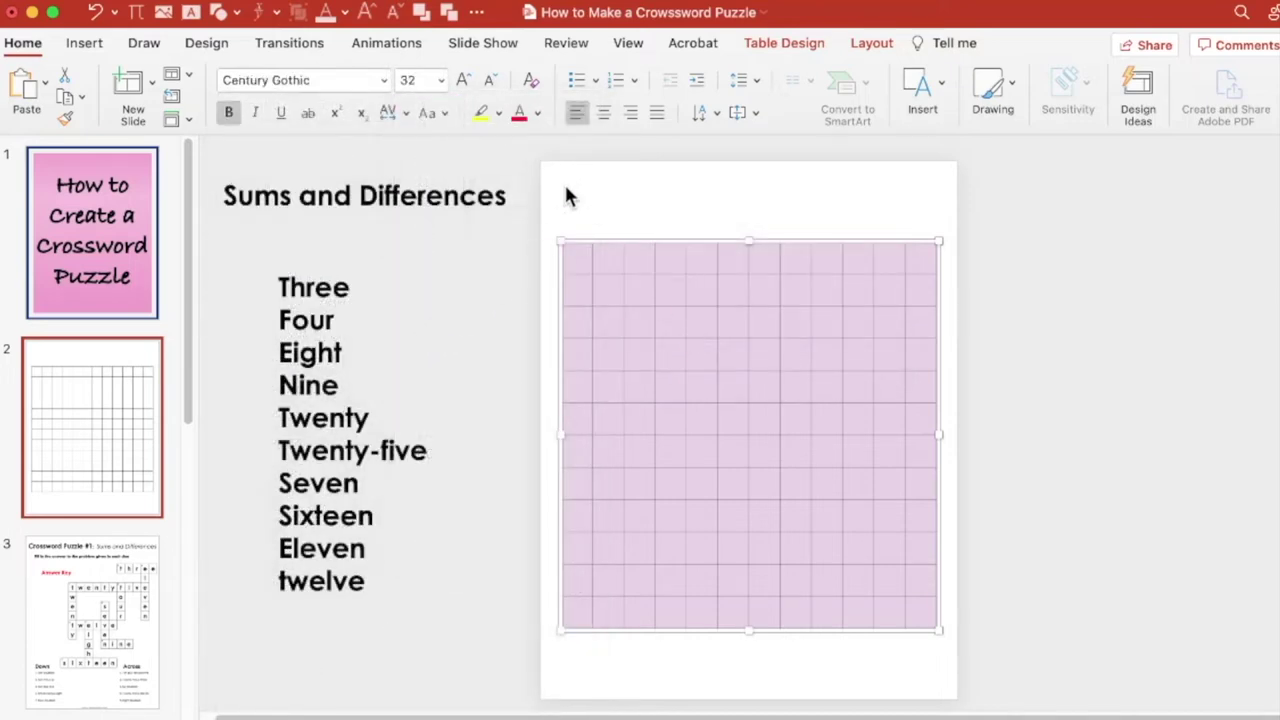
Step: Center the text of all table cells horizontally and align it vertically to the middle
left_click(603, 112)
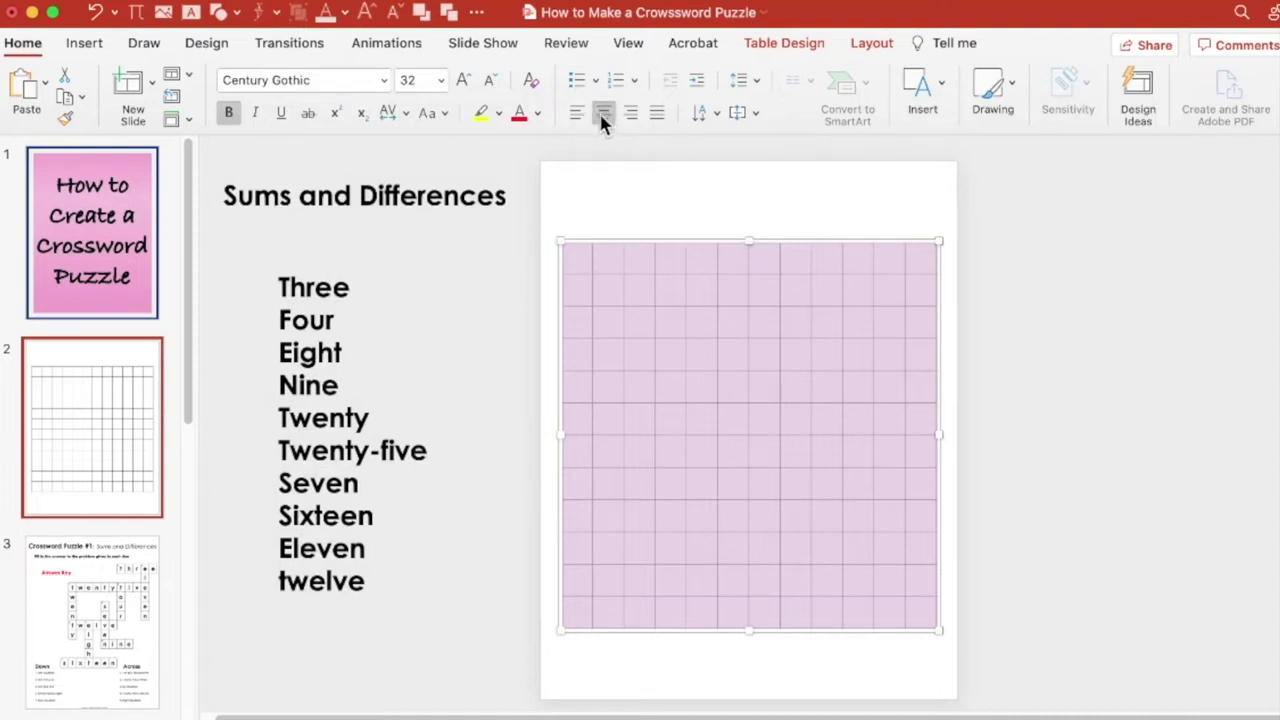
left_click(752, 113)
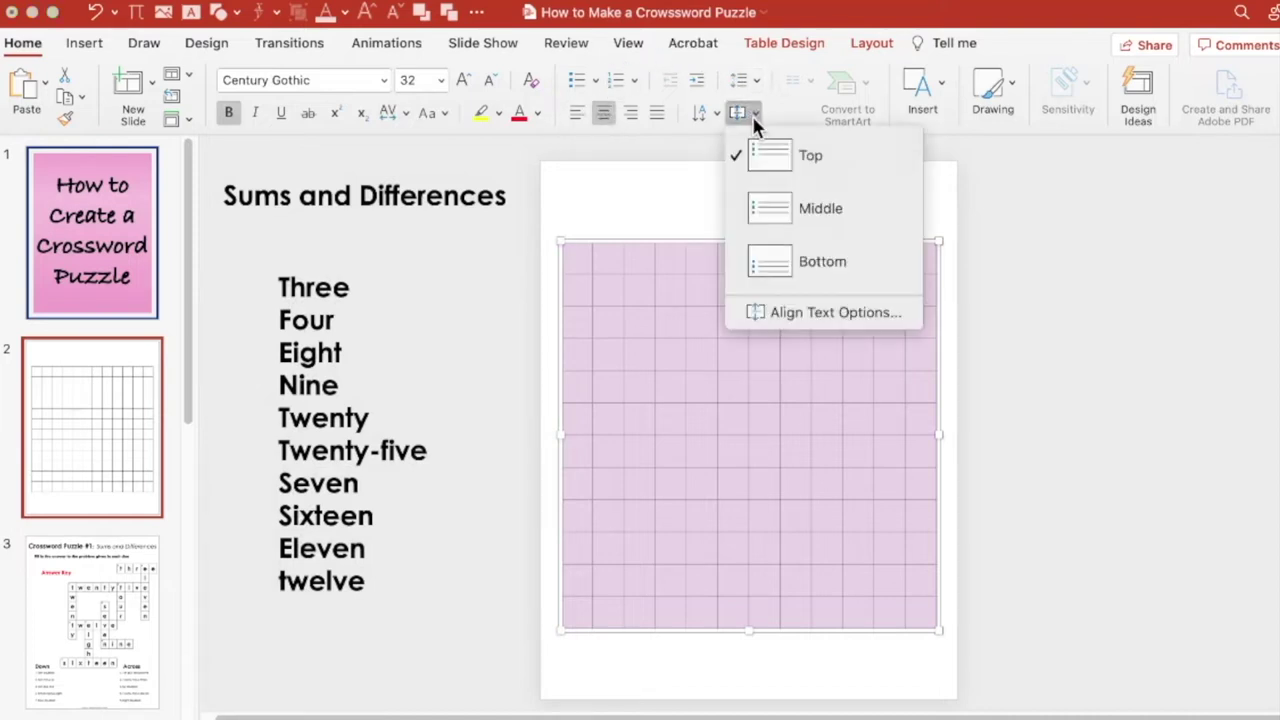
left_click(800, 208)
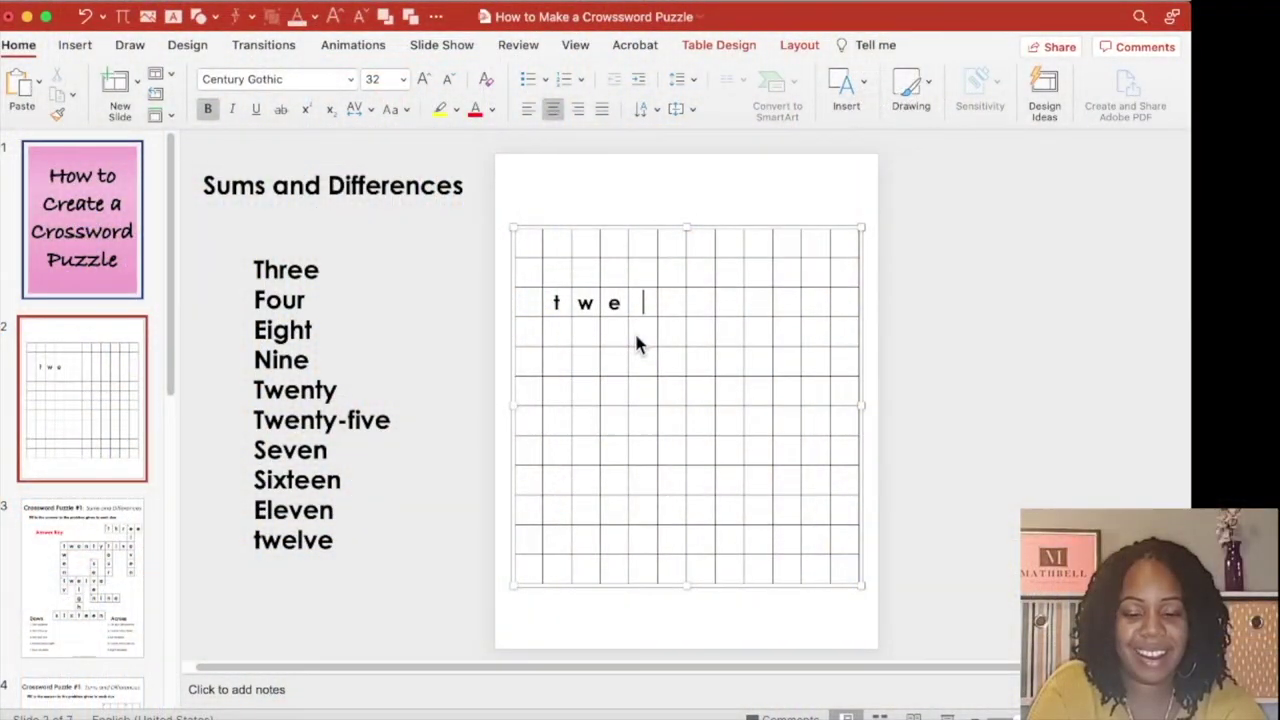
Step: Enter twentyfive across the third row, one letter per cell, starting in the second column
type("n")
key("Tab")
type("t")
key("Tab")
type("y")
key("Tab")
type("f\ti")
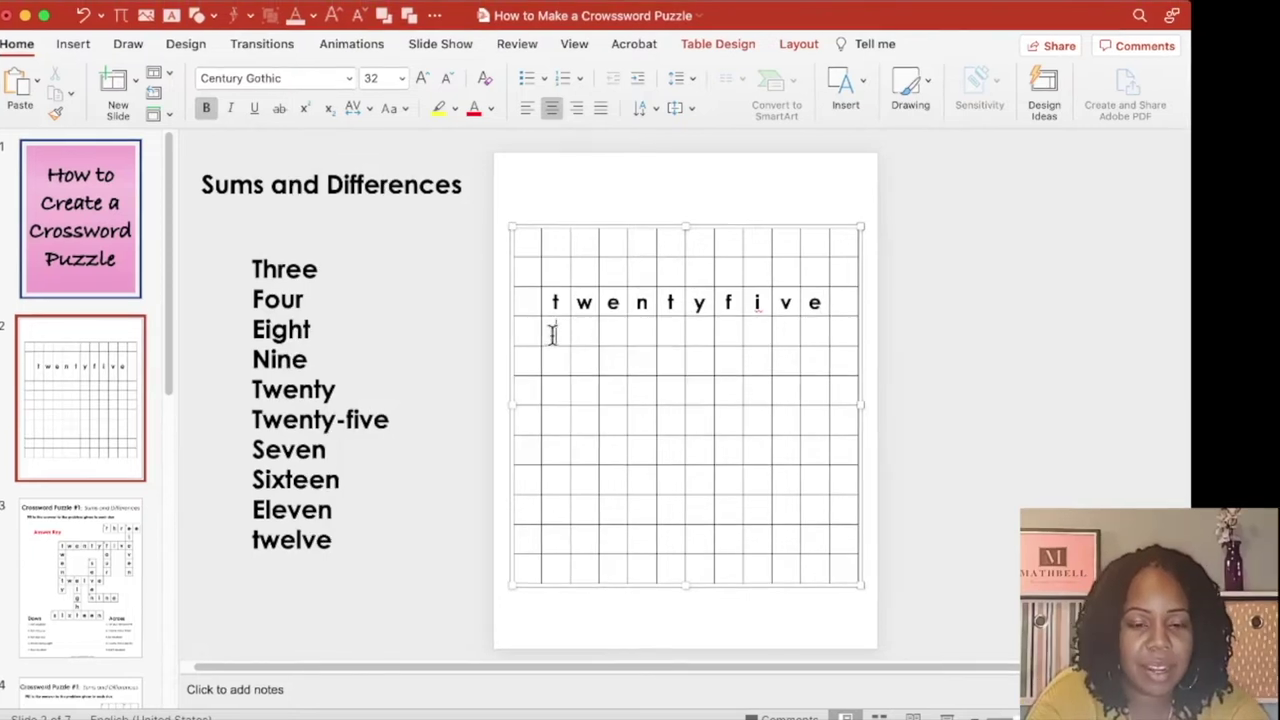
Step: Enter twenty down from the first letter of twentyfive, and twelve across from its second t
key("Down")
type("t")
key("Down")
type("y")
key("Up")
key("Right")
type("welve")
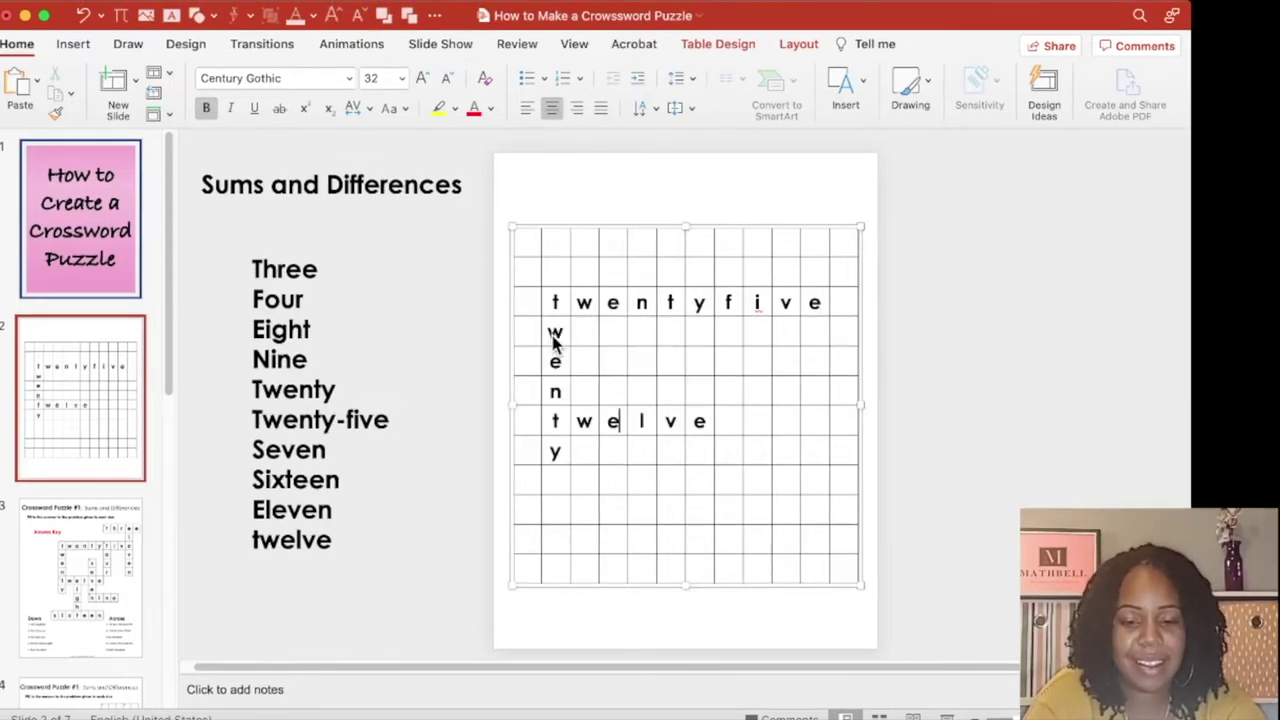
Step: Enter eight down from the first e of twelve, and sixteen across through its final t
key("Down")
type("i")
key("Down")
type("g")
key("Down")
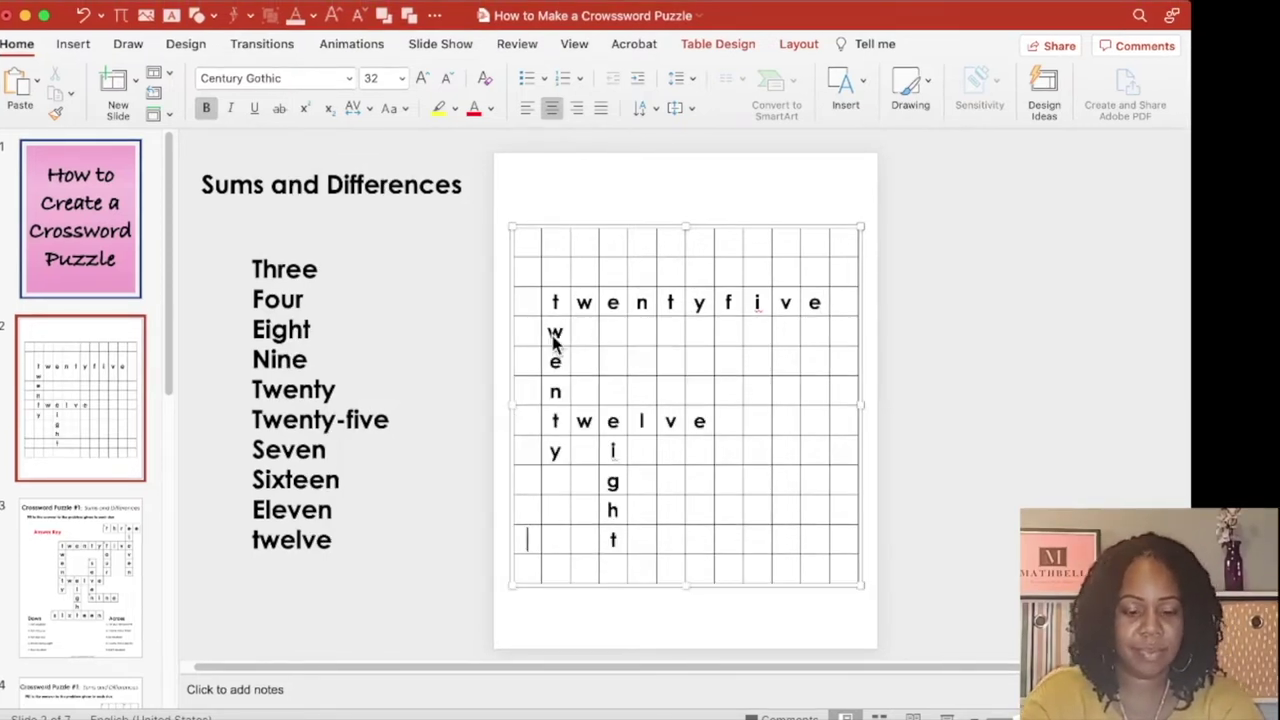
type("een")
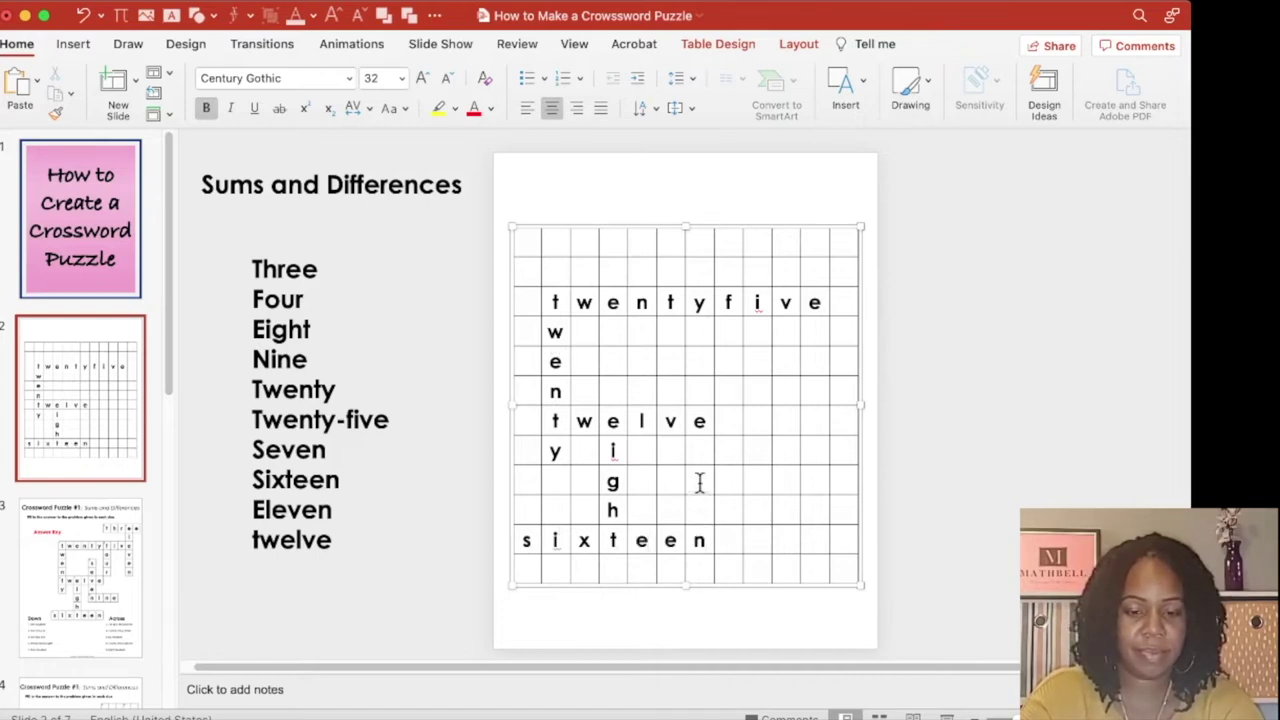
Step: Enter four down from the f of twentyfive, one letter per cell
left_click(729, 333)
type("o")
key("Down")
type("u")
key("Down")
type("r")
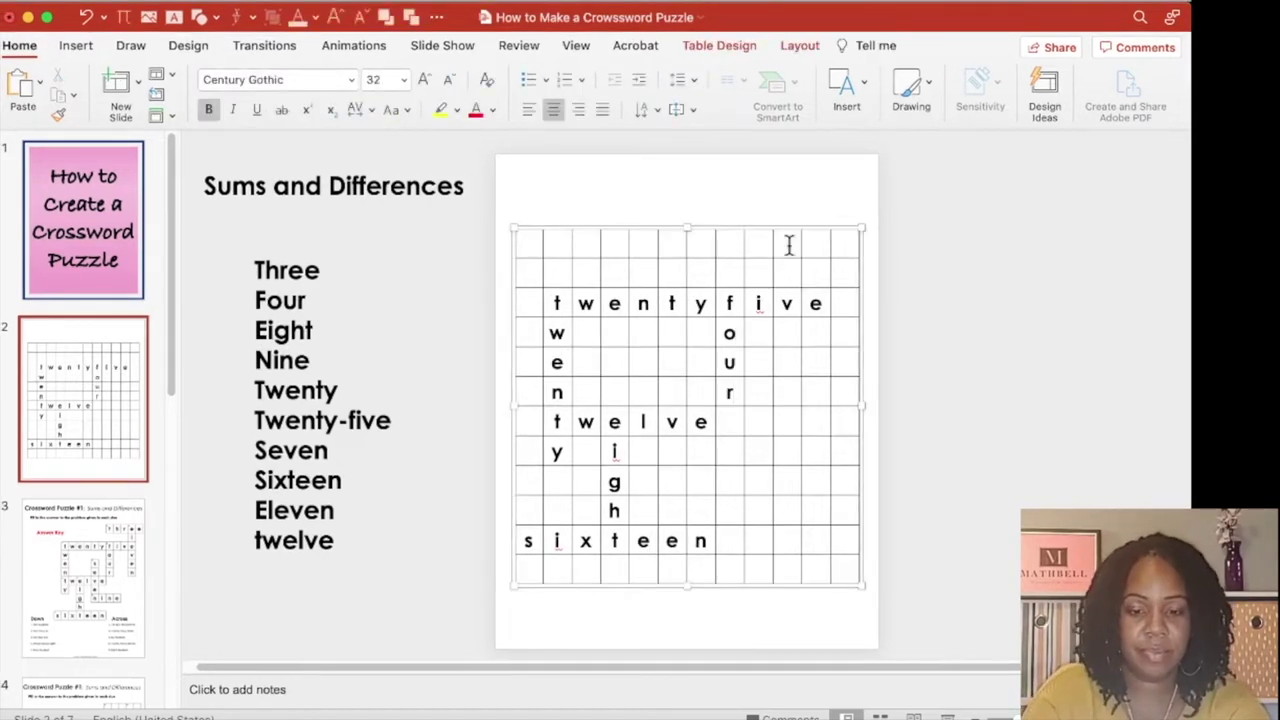
Step: Enter eleven down from the first row through the last e of twentyfive, and three across the first row sharing its first e
left_click(816, 246)
type("e")
key("Down")
type("n")
left_click(729, 244)
type("thr")
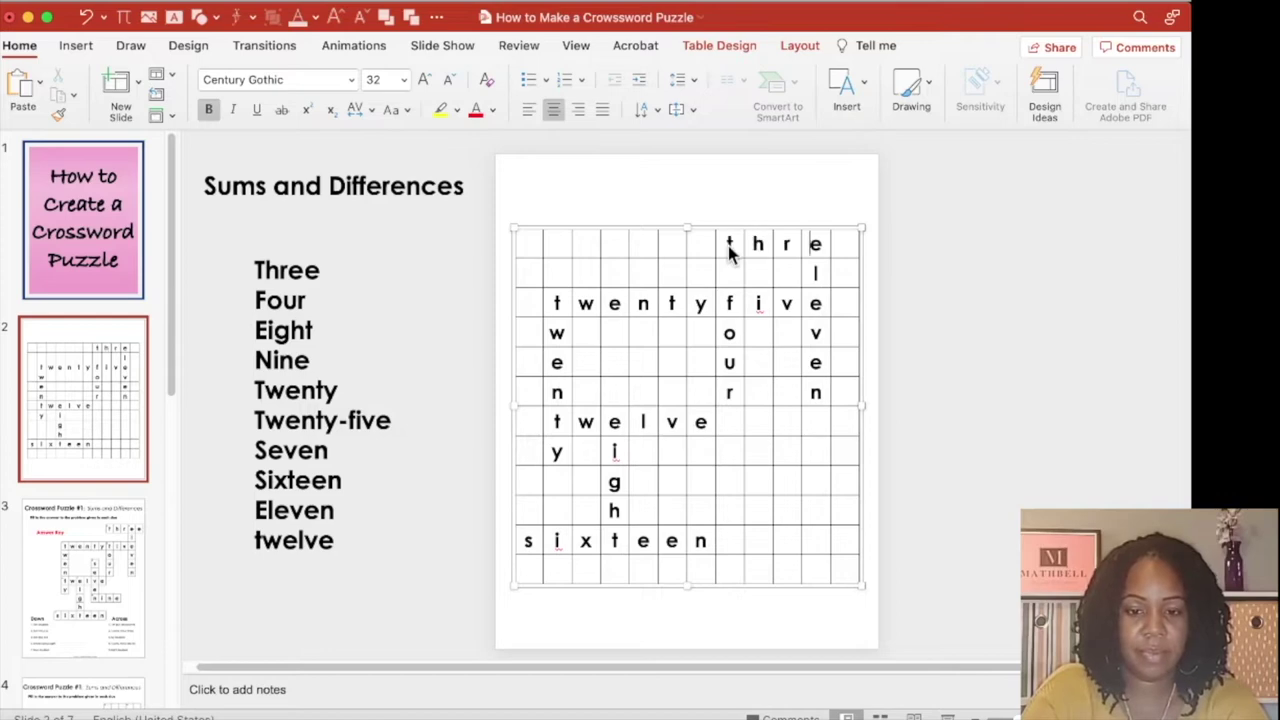
key("Right")
key("Right")
type("e")
Step: Enter seven down through the v of twelve, and nine across from the final n of seven
left_click(675, 363)
type("s")
key("Down")
type("e")
key("Down")
key("Down")
type("e")
key("Down")
type("n")
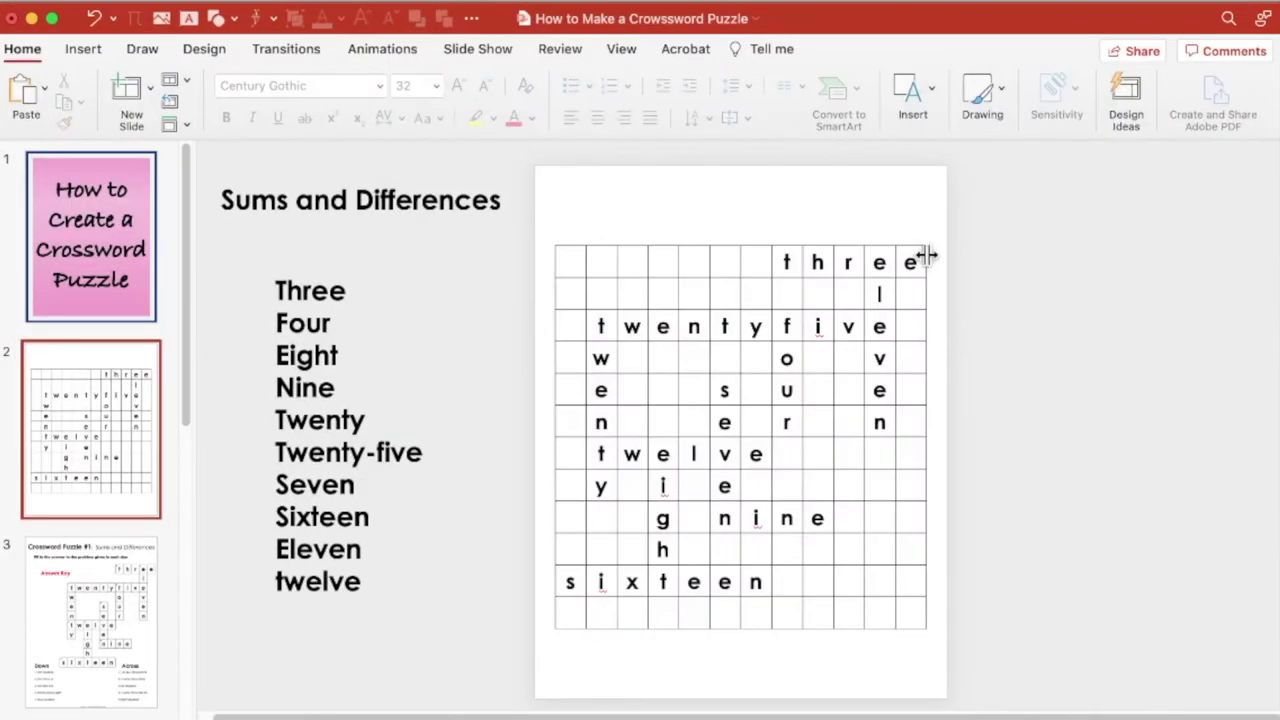
Step: Remove all borders from every cell of the crossword table
left_click(928, 268)
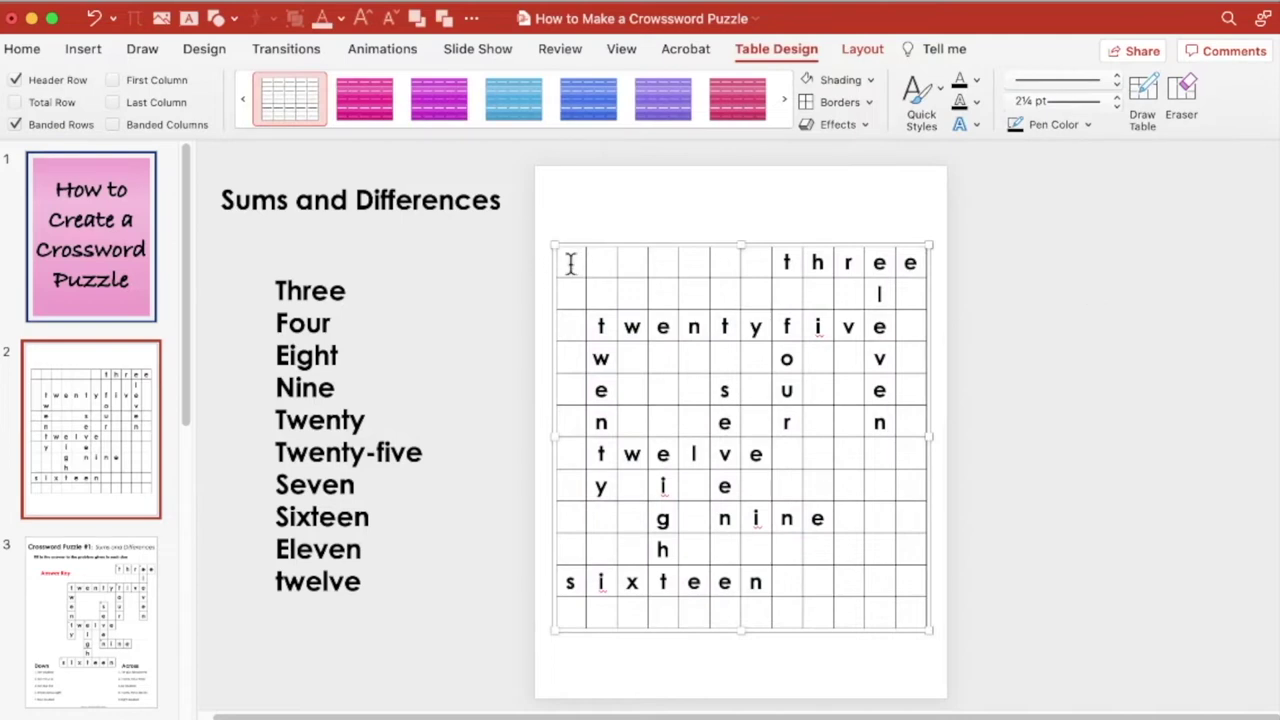
left_click_drag(571, 263, 700, 300)
left_click_drag(903, 500, 914, 611)
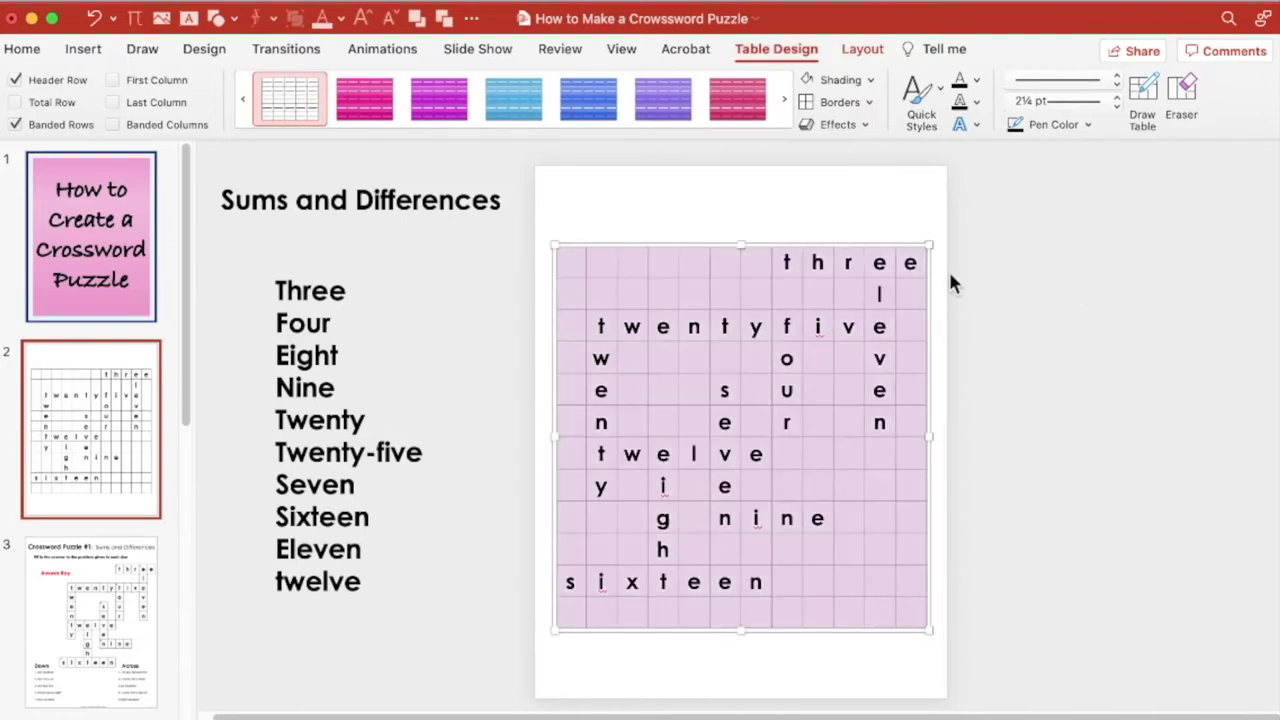
left_click(867, 101)
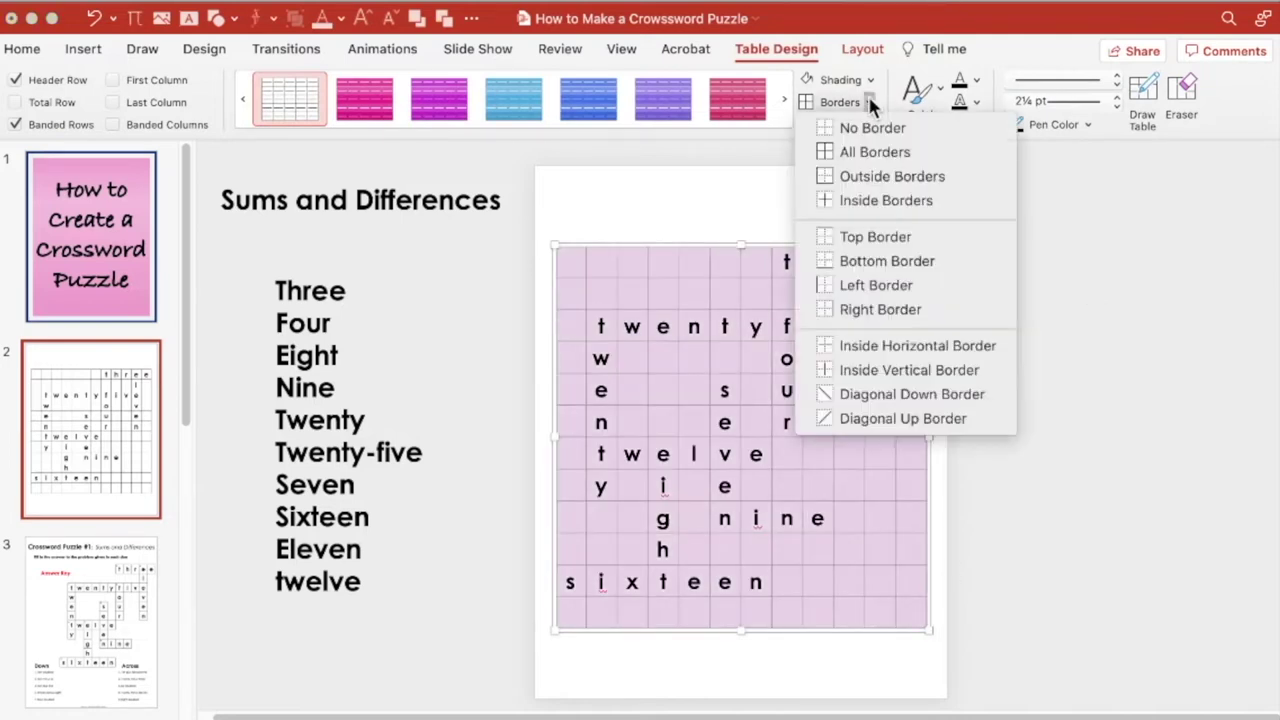
left_click(921, 129)
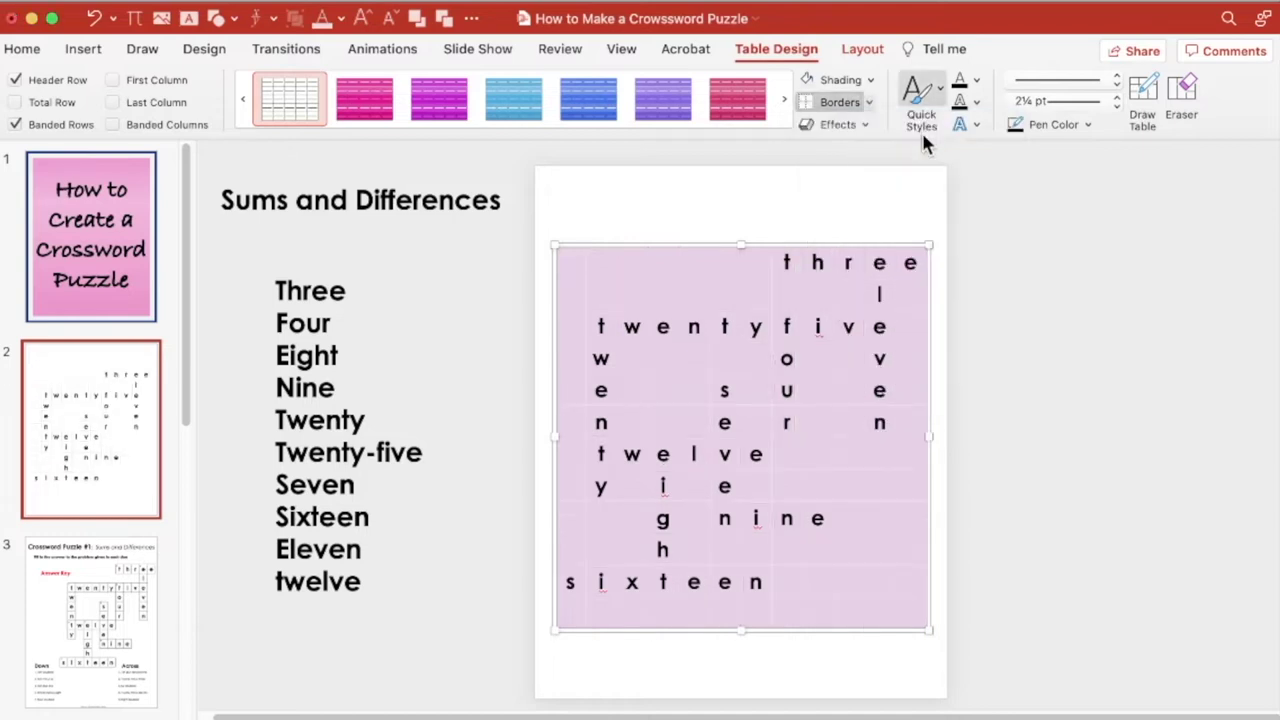
Step: Set the table border pen to black with a 2¼ pt weight and leave table drawing mode
left_click(1089, 128)
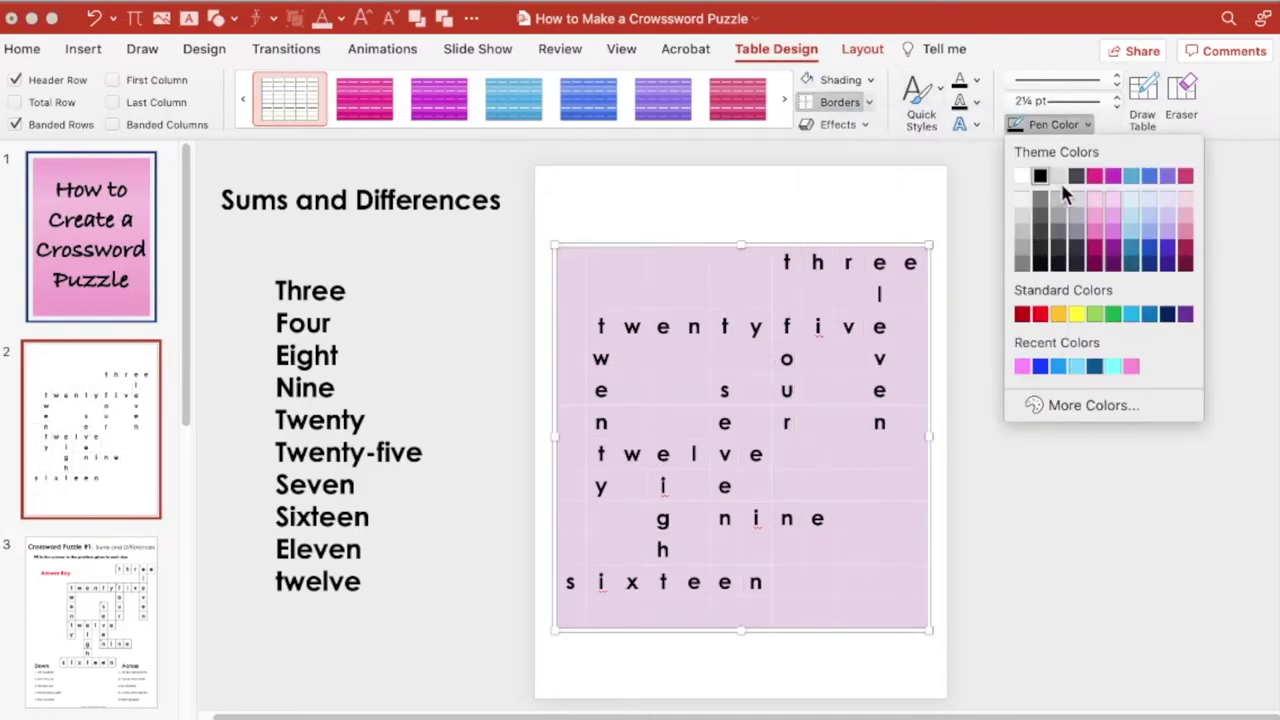
left_click(1043, 184)
left_click(1114, 100)
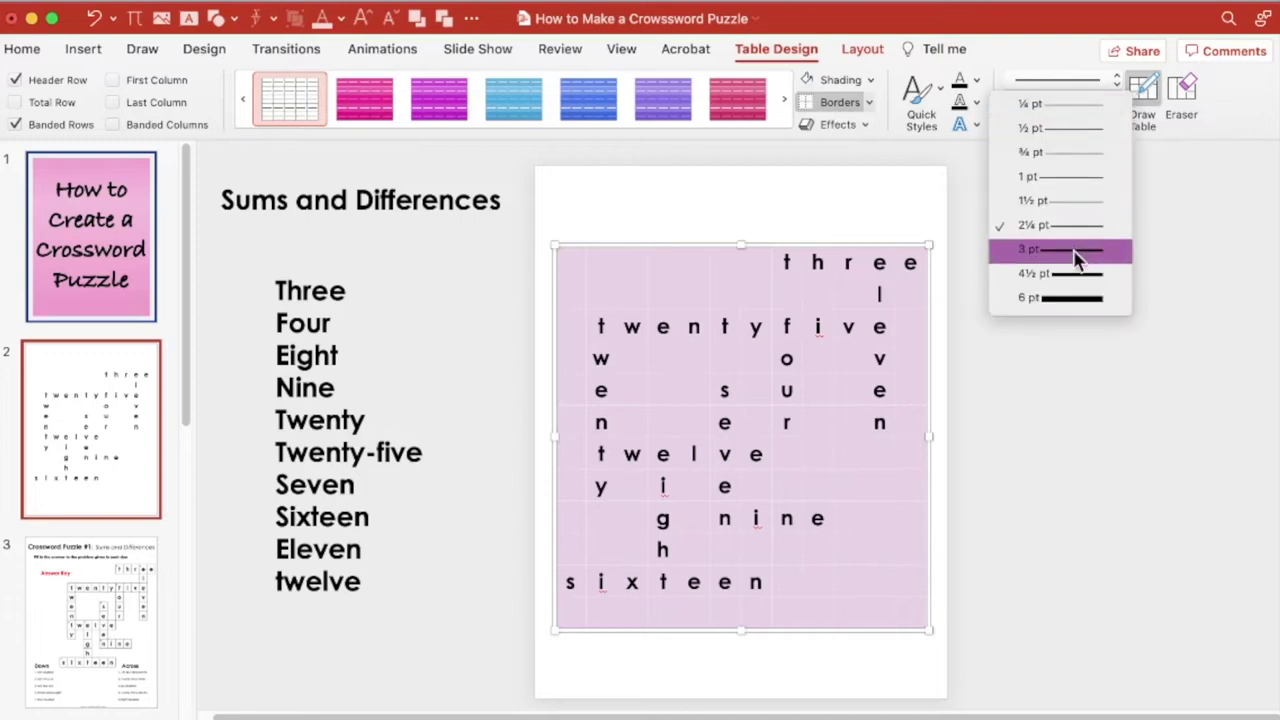
left_click(1077, 250)
left_click(1116, 104)
left_click(1092, 88)
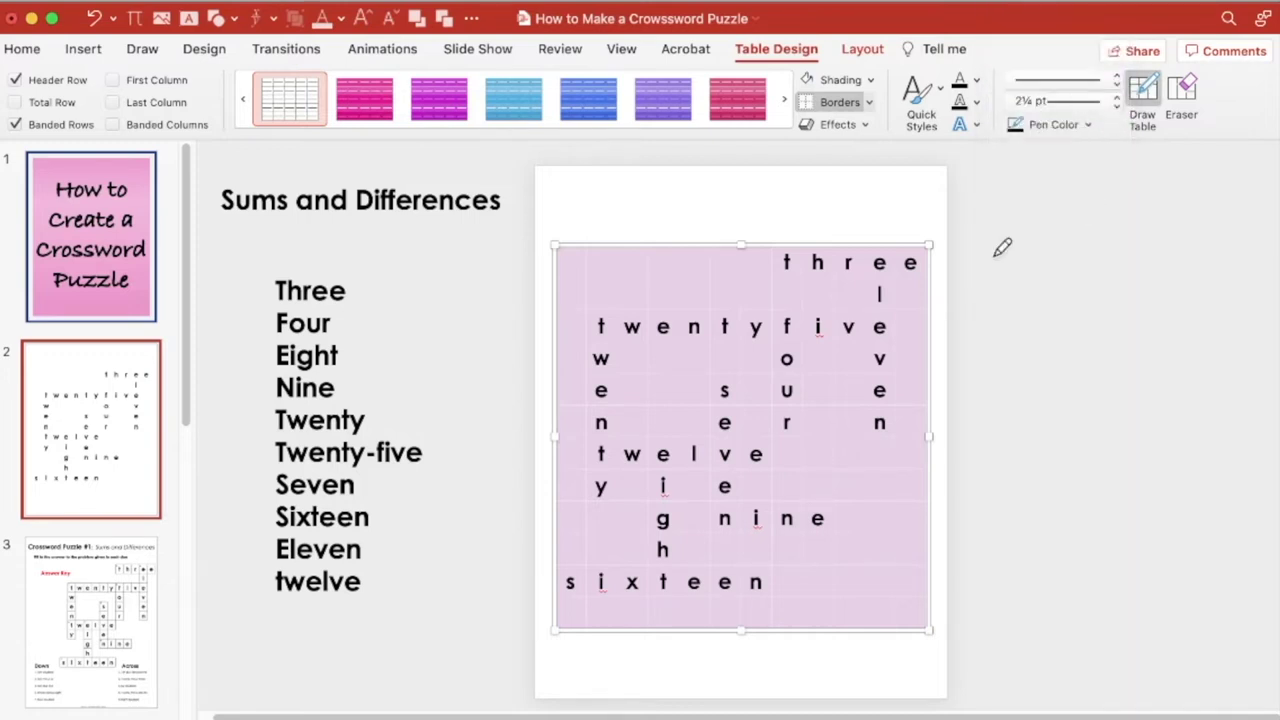
key("Escape")
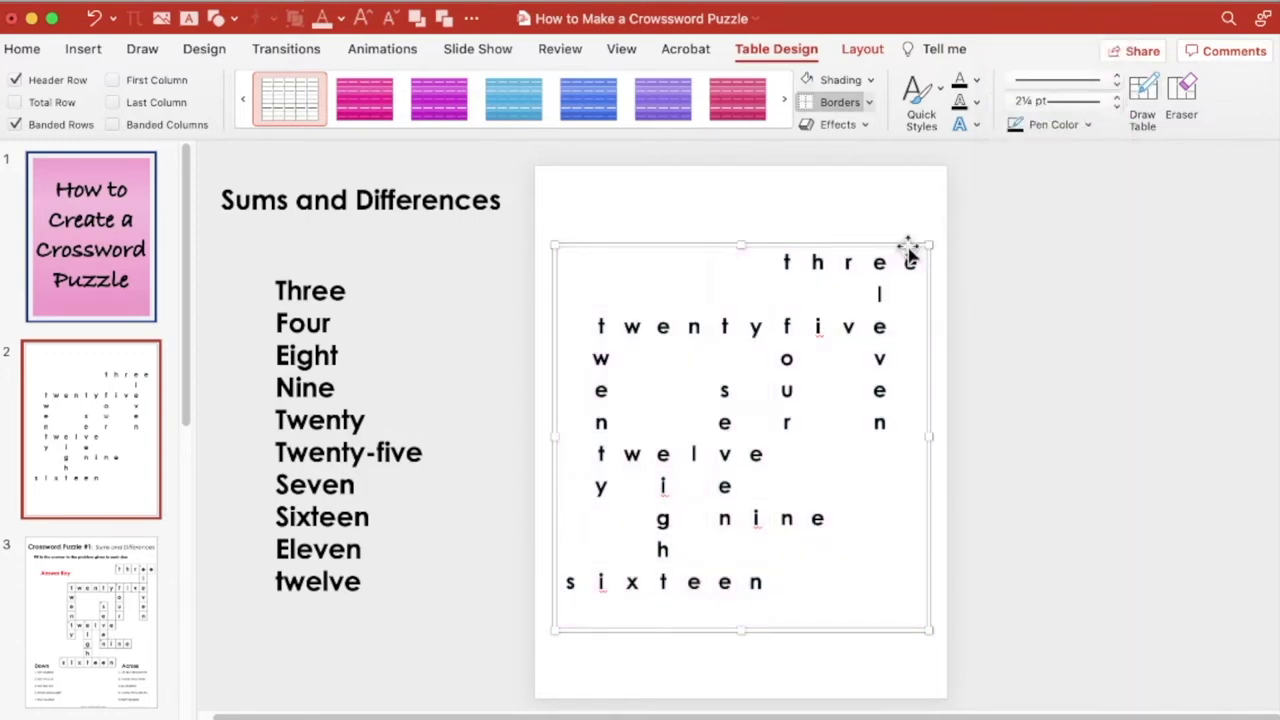
Step: Apply all borders to the cells of three across and to the remaining cells of eleven down
left_click_drag(783, 262, 923, 280)
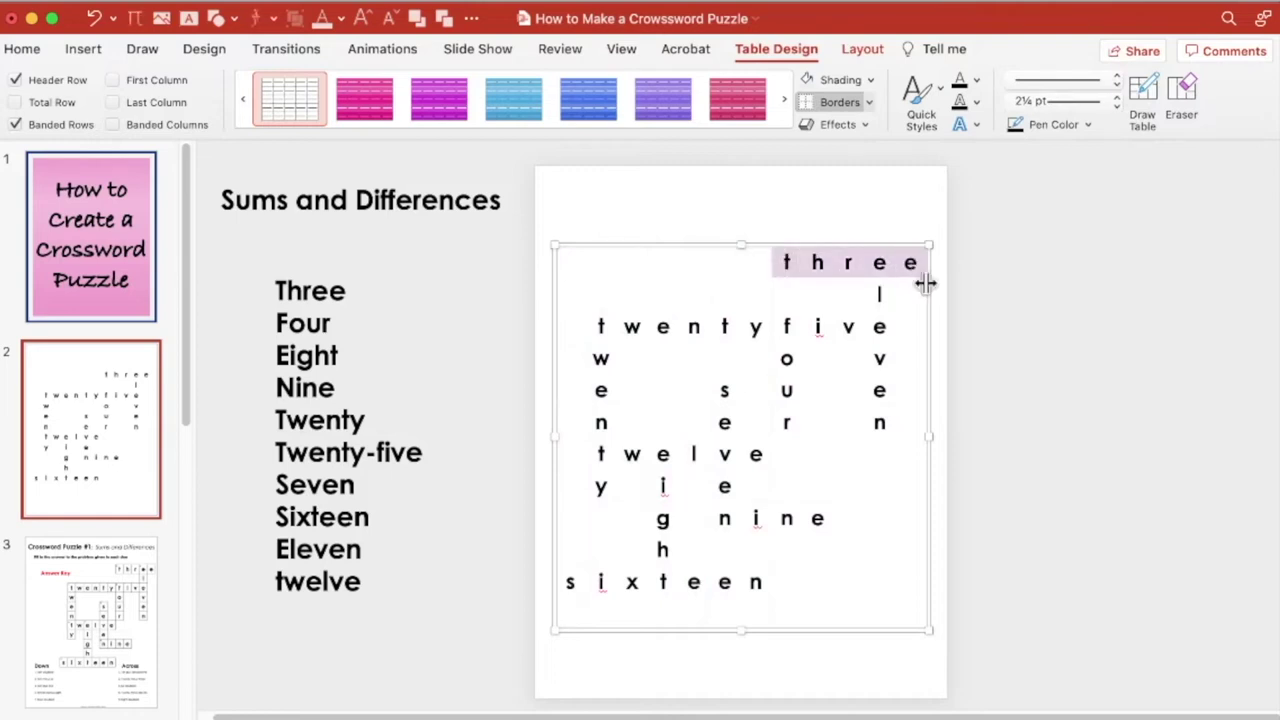
left_click(869, 101)
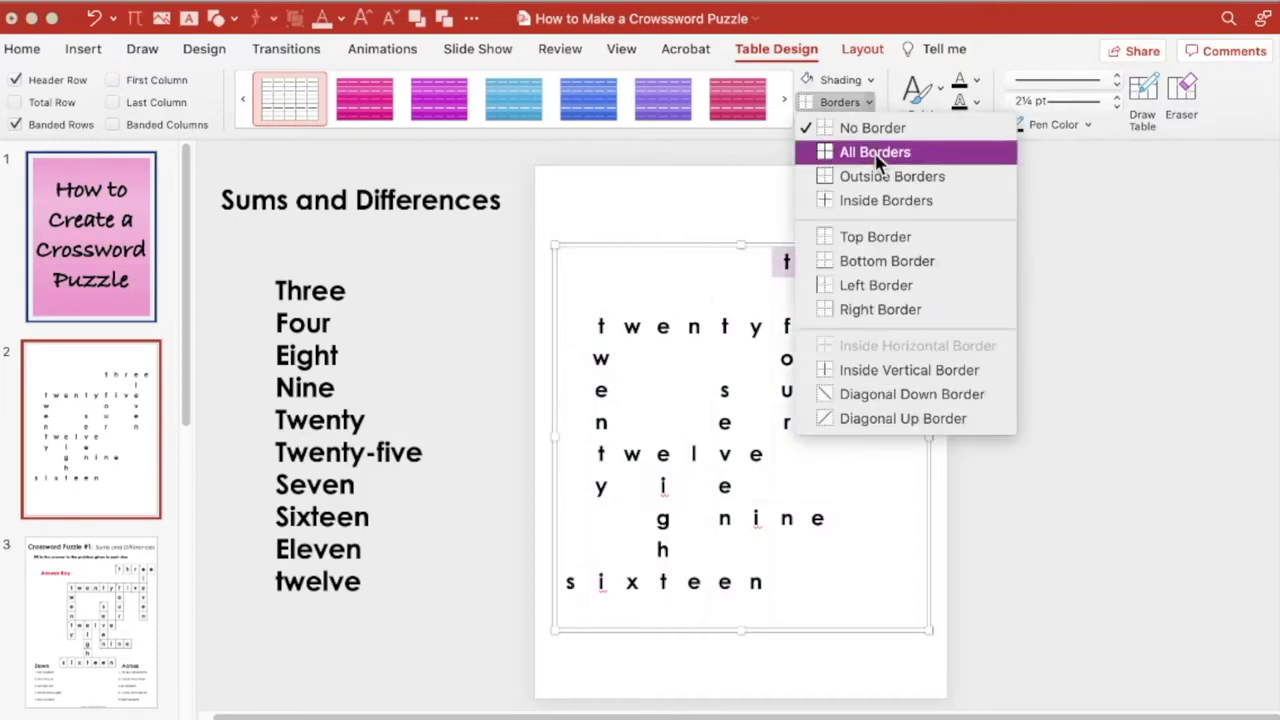
left_click(935, 158)
left_click_drag(880, 292, 881, 424)
left_click(853, 107)
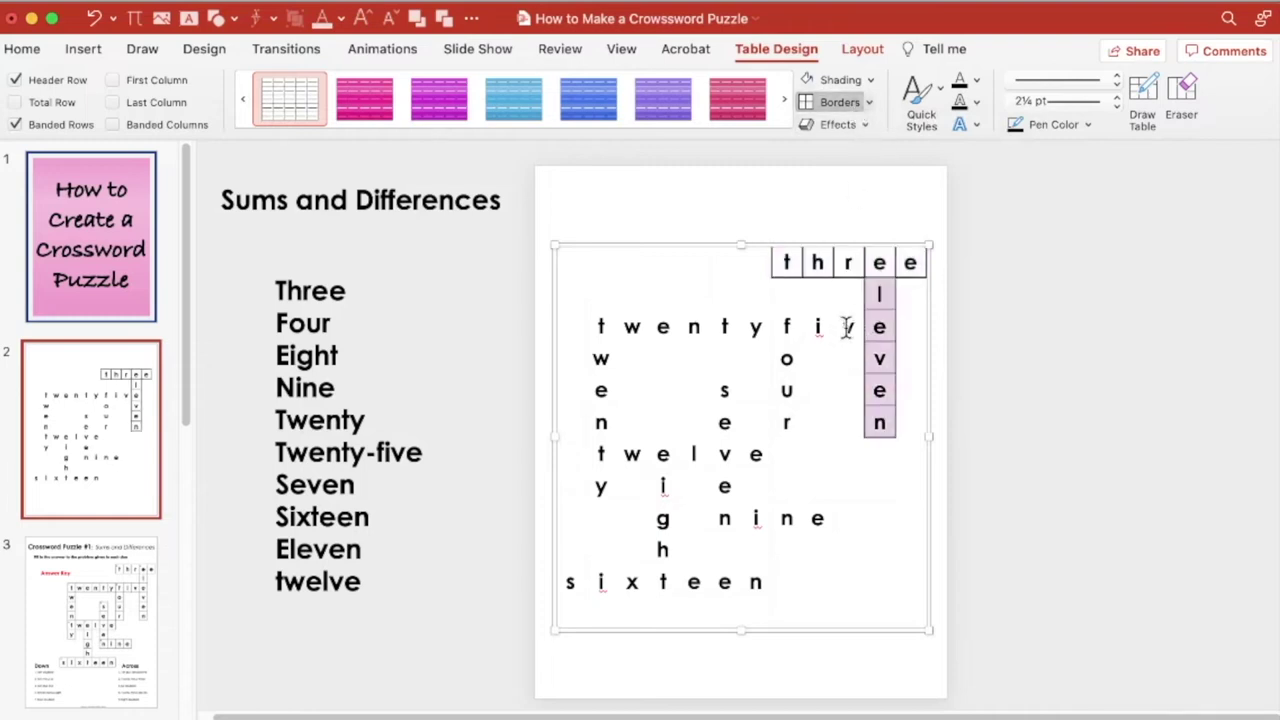
Step: Apply all borders to the cells of twentyfive and twelve across, and twenty and seven down
left_click_drag(846, 328, 760, 455)
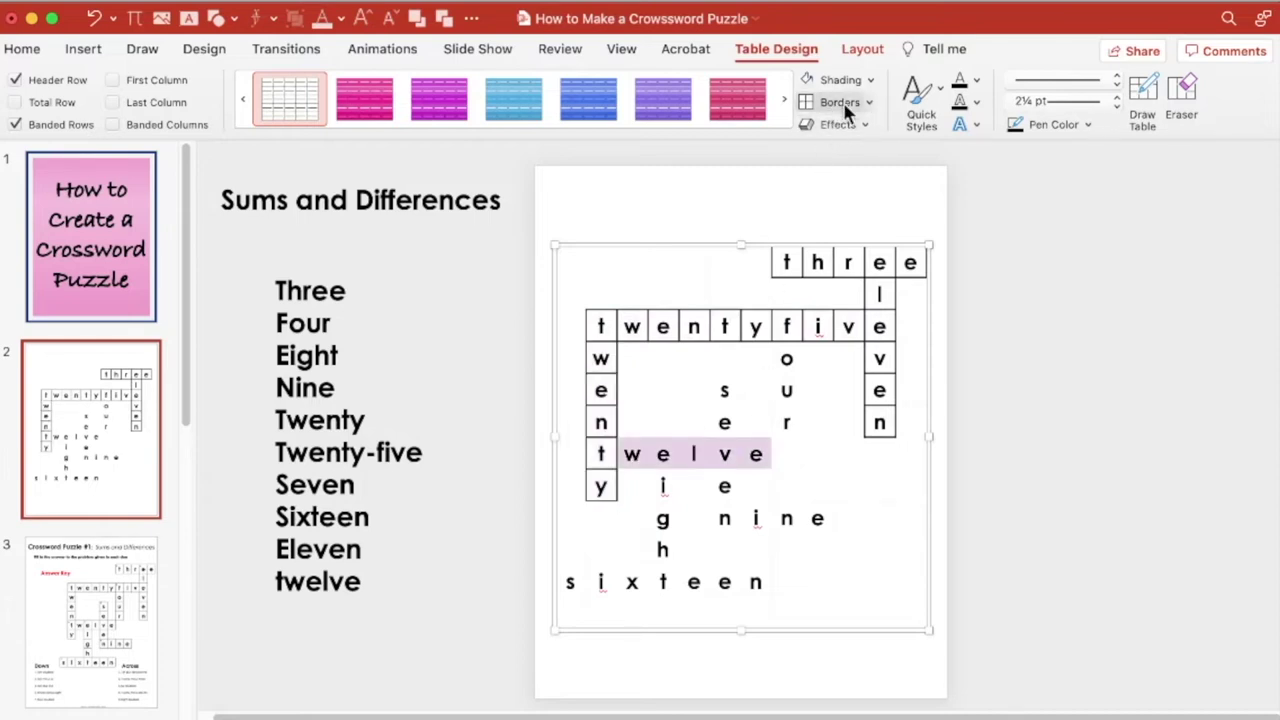
left_click_drag(724, 390, 731, 527)
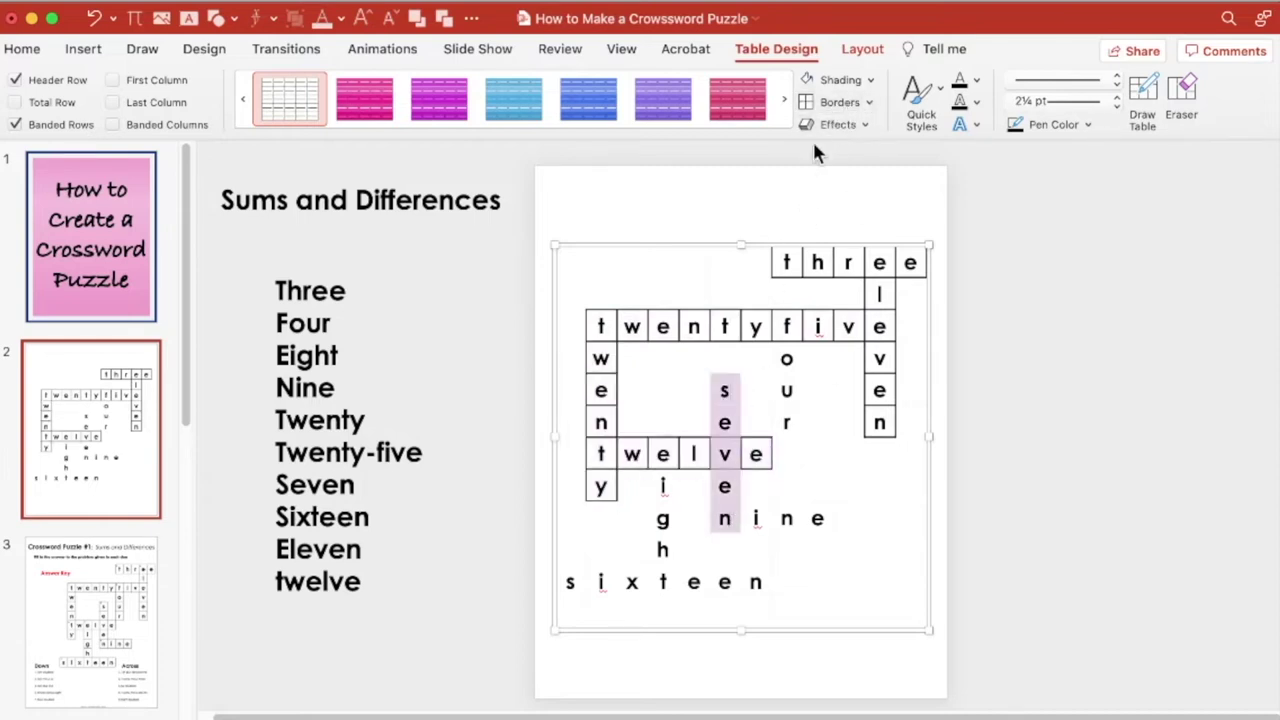
left_click(806, 102)
Step: Apply all borders to the remaining cells of four down and nine across, and to sixteen across
left_click_drag(786, 358, 787, 454)
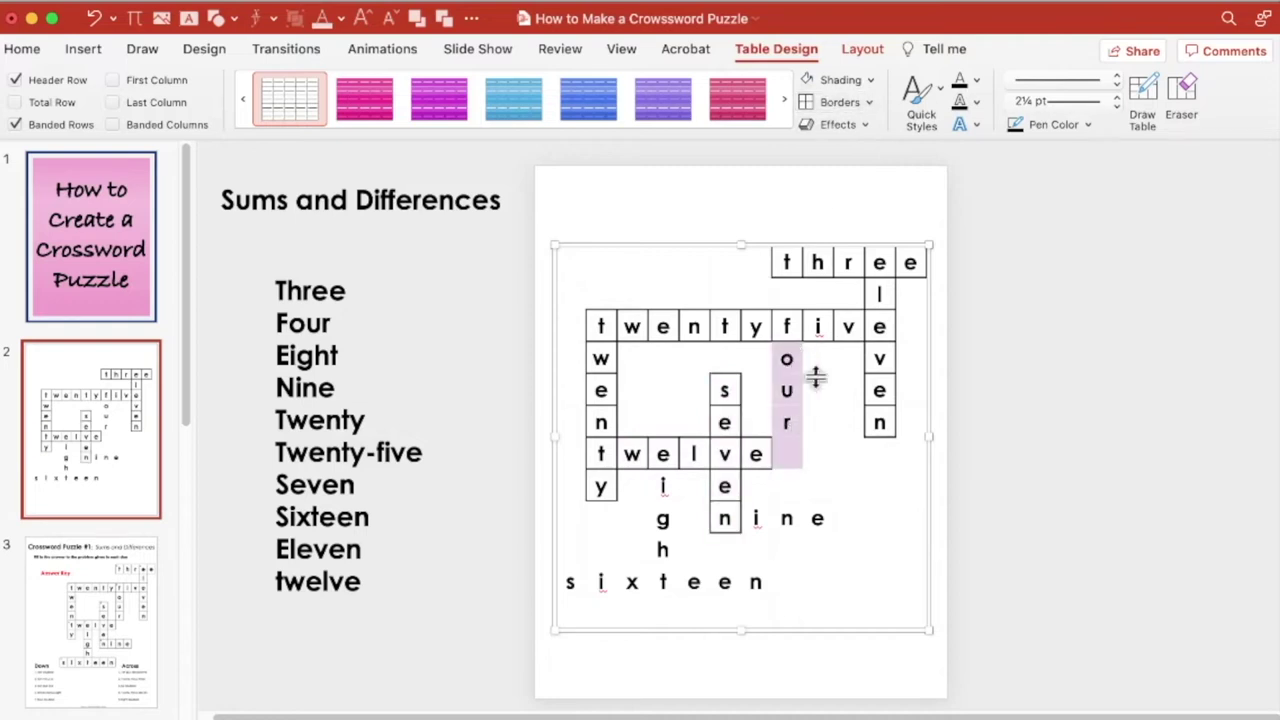
left_click_drag(786, 358, 787, 424)
left_click(840, 102)
left_click_drag(755, 518, 822, 518)
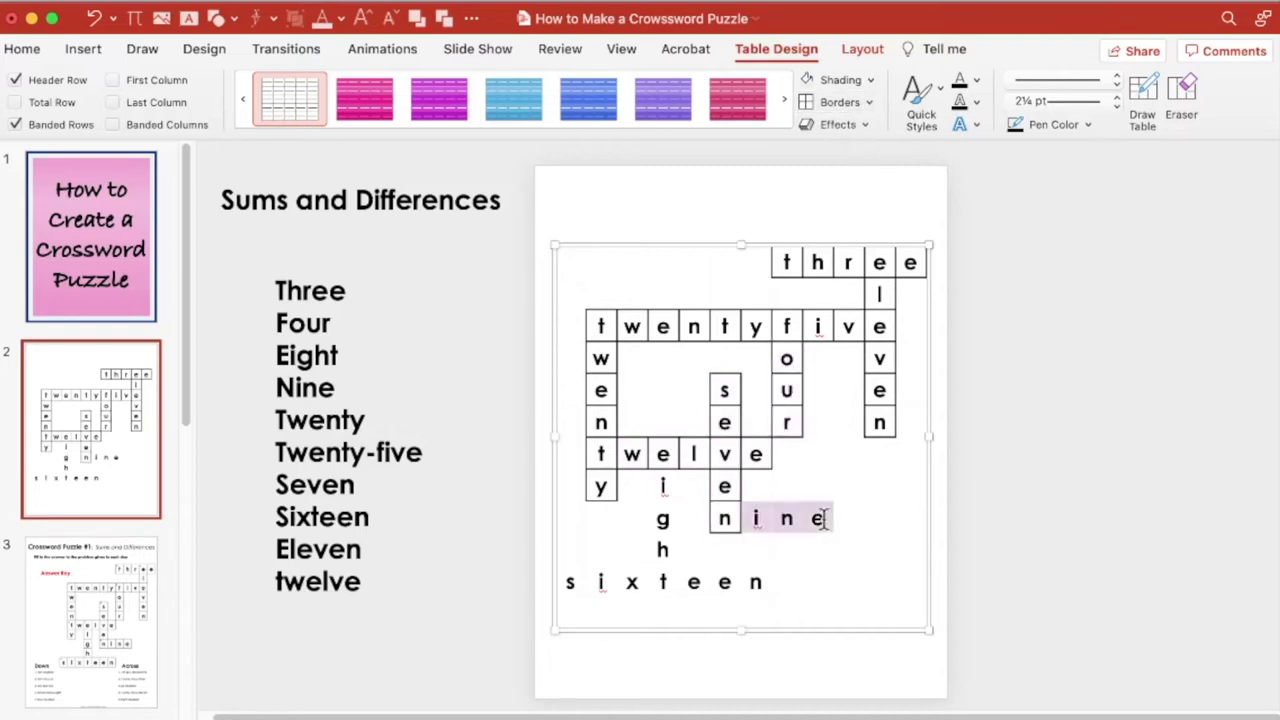
left_click(840, 102)
left_click_drag(570, 582, 760, 583)
left_click(840, 102)
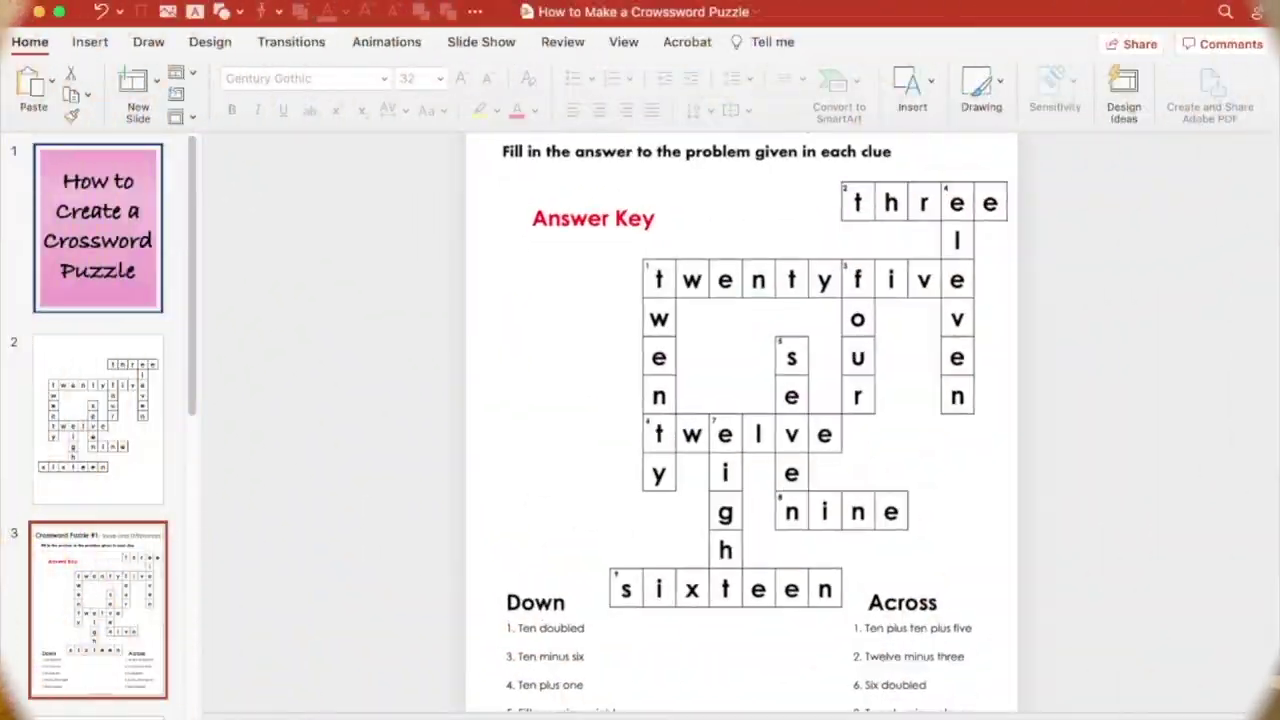
Step: Examine how small clue numbers sit in the starting cells of the answer key on slide 3, then return to slide 2
scroll(741, 421, "up", 5)
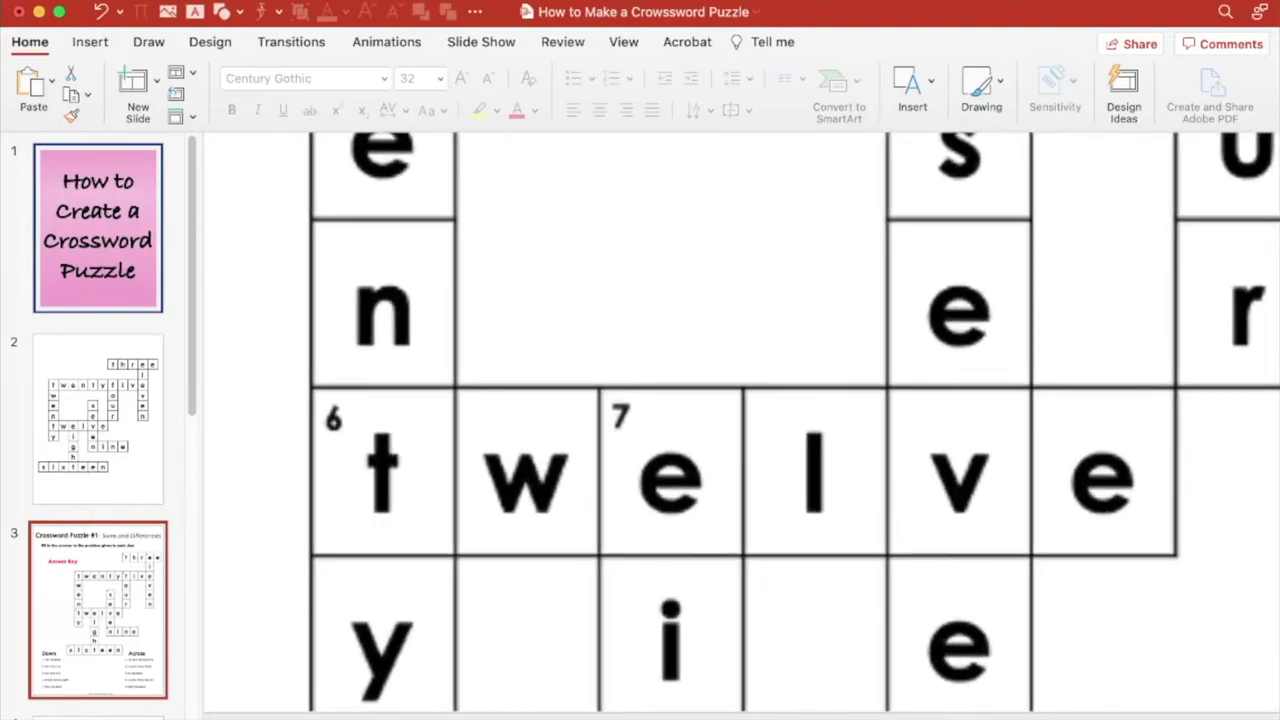
scroll(1049, 686, "up", 1)
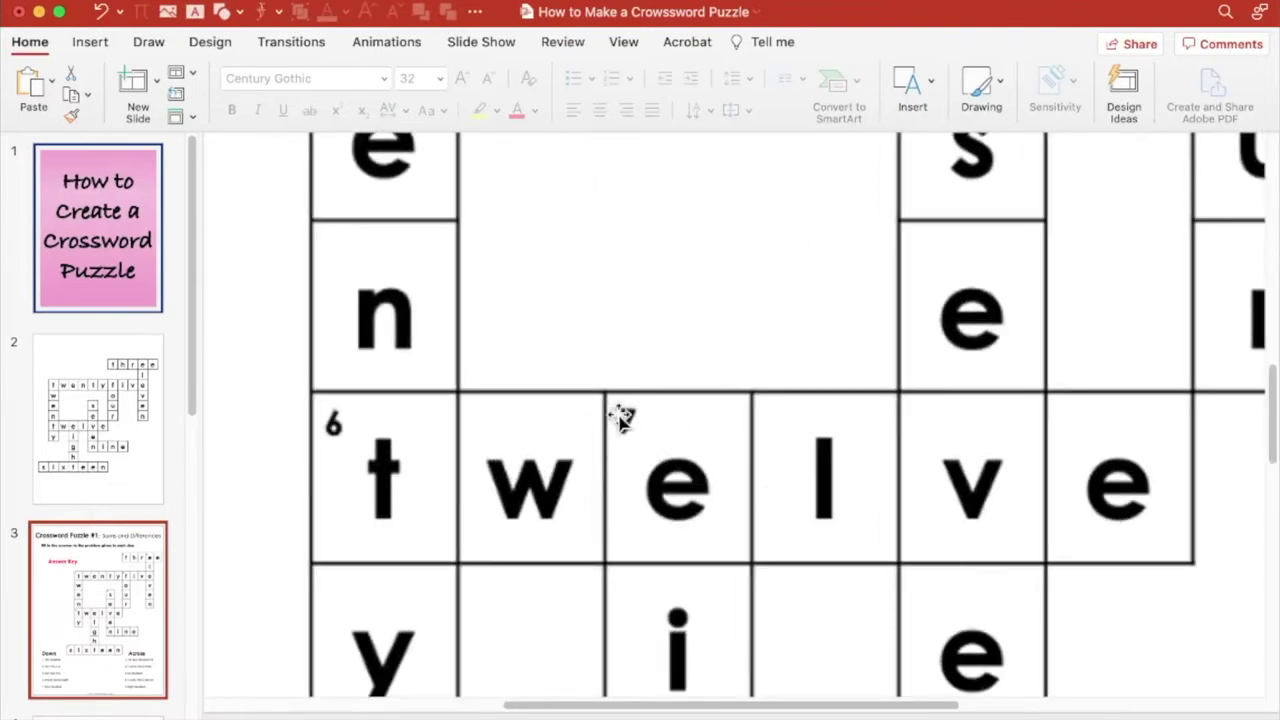
type("7")
scroll(790, 414, "down", 5)
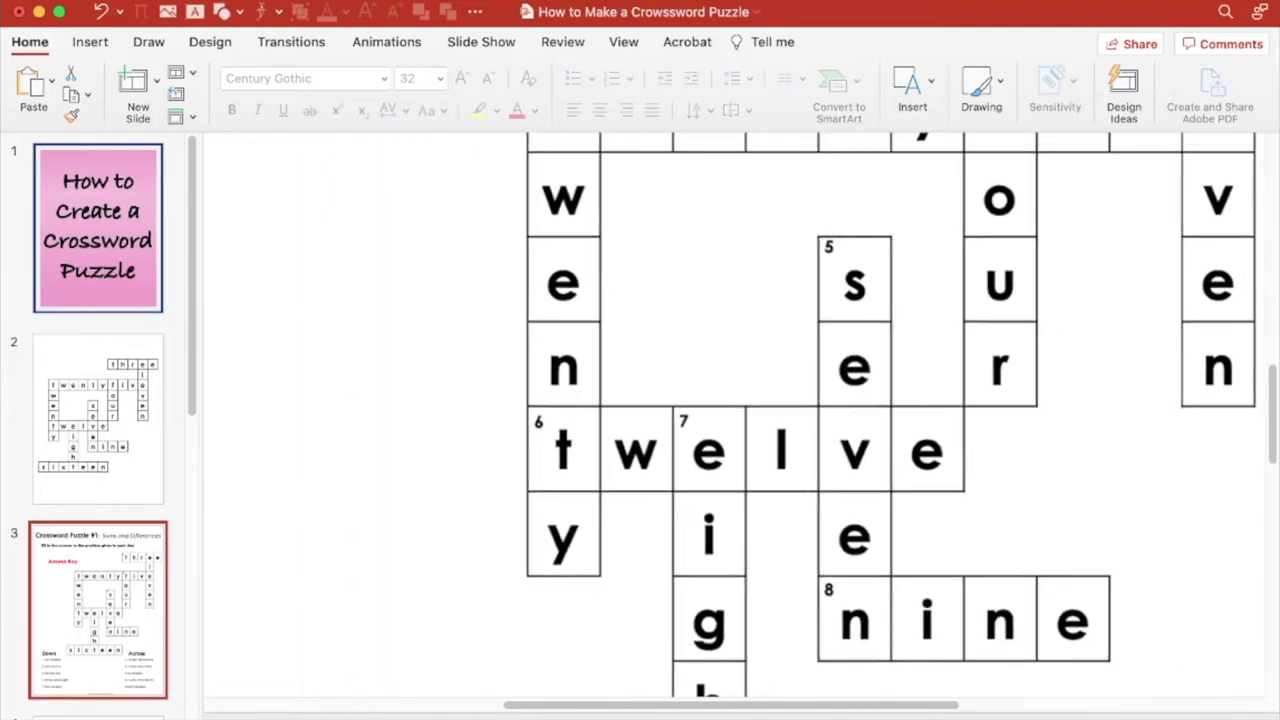
scroll(790, 414, "down", 4)
left_click(128, 419)
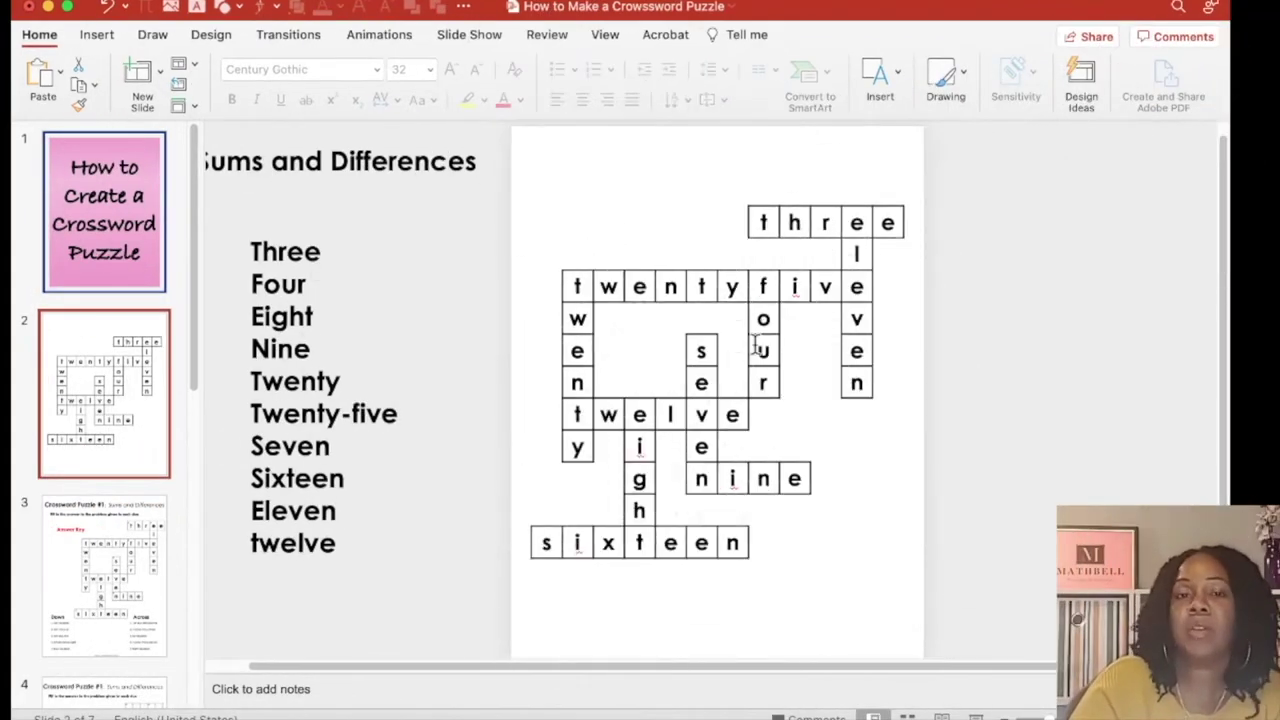
Step: Insert a small text box above the grid and set its font to Century Gothic Bold
left_click(97, 34)
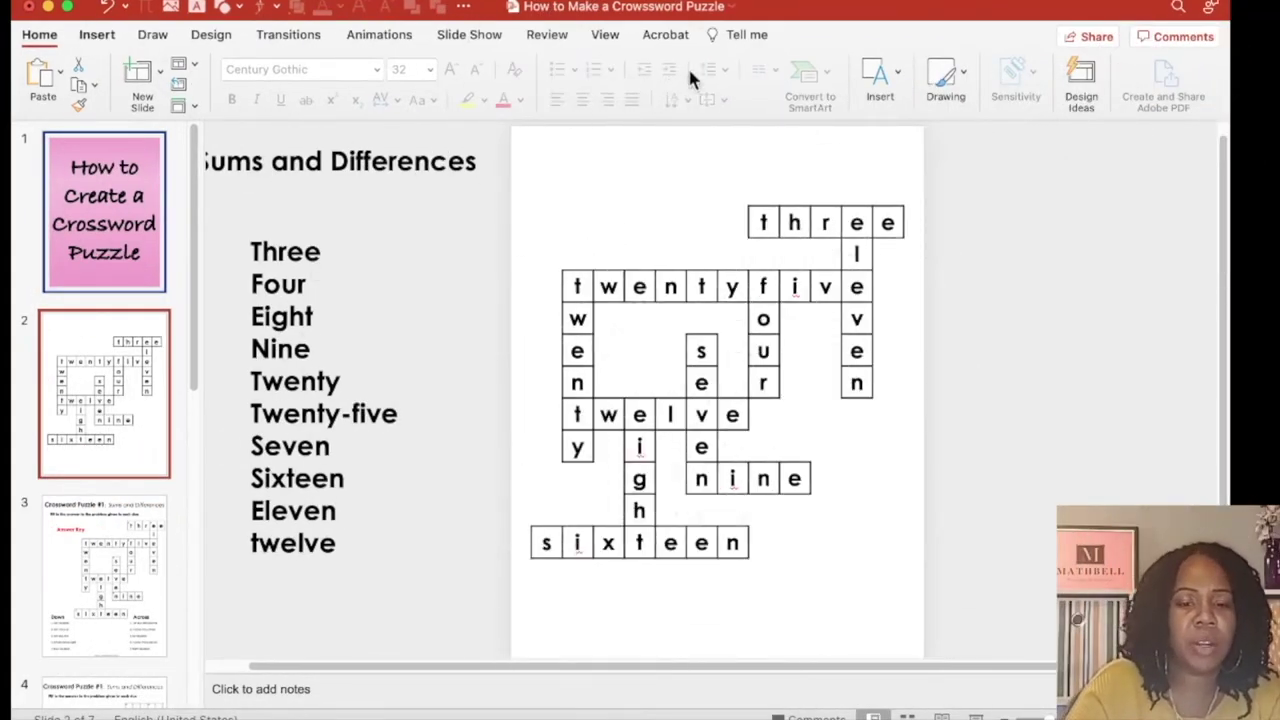
left_click(821, 71)
left_click_drag(540, 167, 606, 232)
left_click(40, 34)
left_click(376, 69)
mouse_move(500, 223)
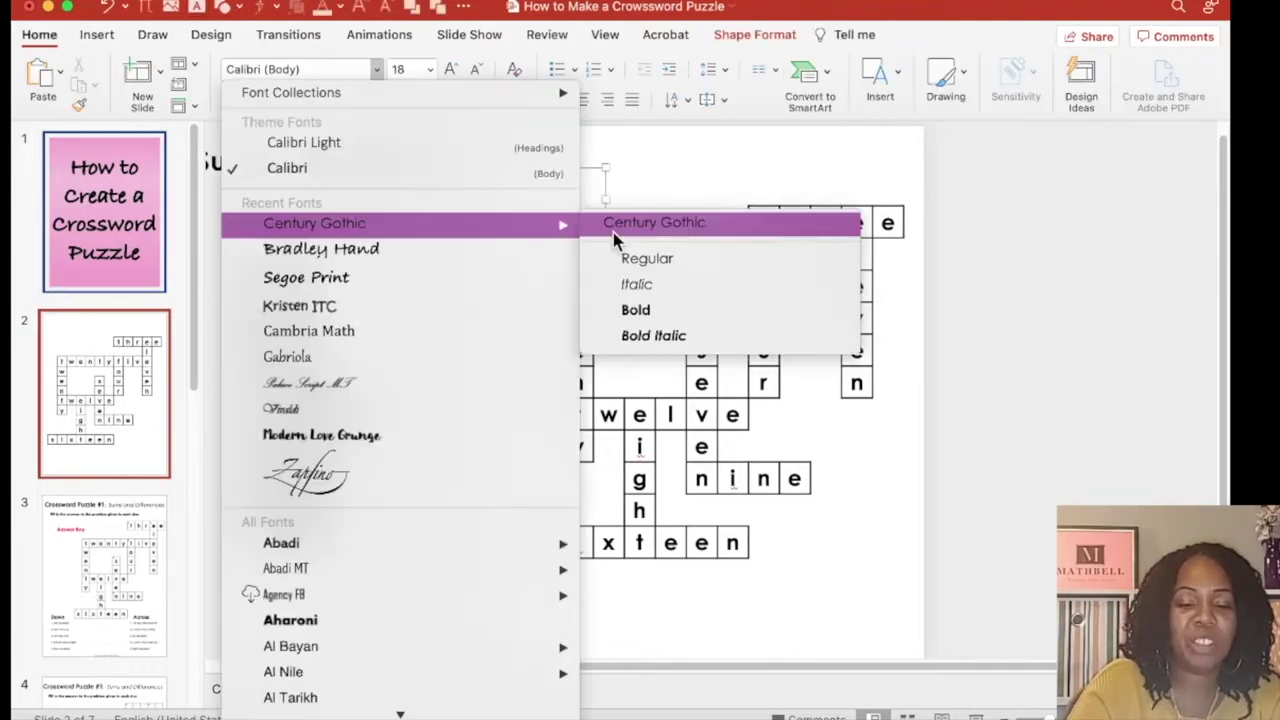
left_click(640, 310)
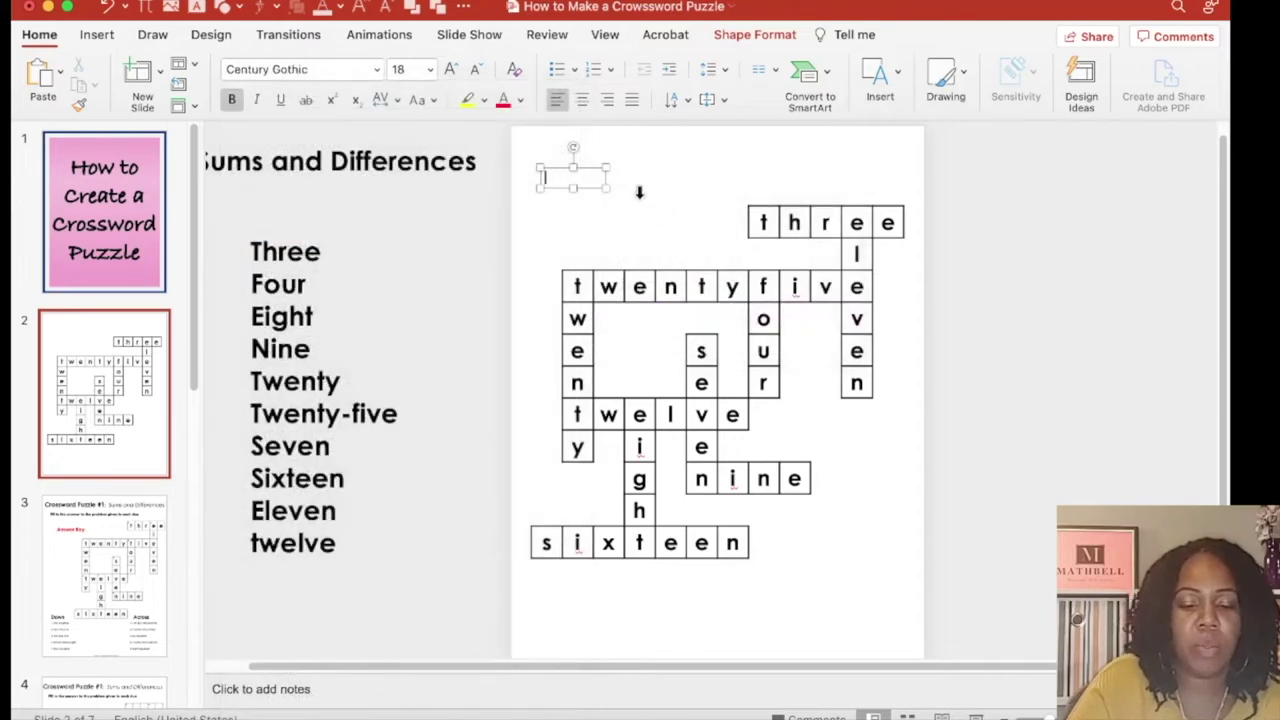
Step: Make the text box a narrow, centred size 10 number 1 and place it in the upper corner of twentyfive's first cell
left_click_drag(608, 188, 551, 186)
scroll(948, 471, "up", 5)
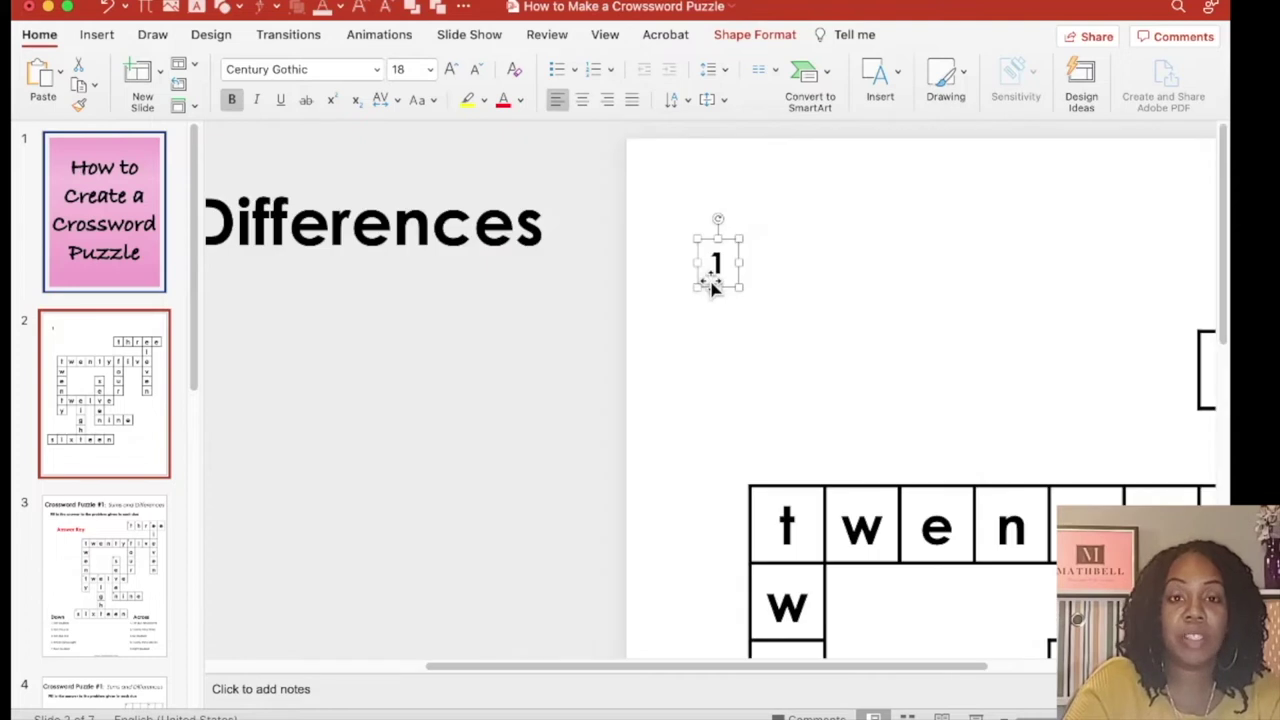
left_click_drag(711, 288, 757, 519)
scroll(743, 280, "up", 3)
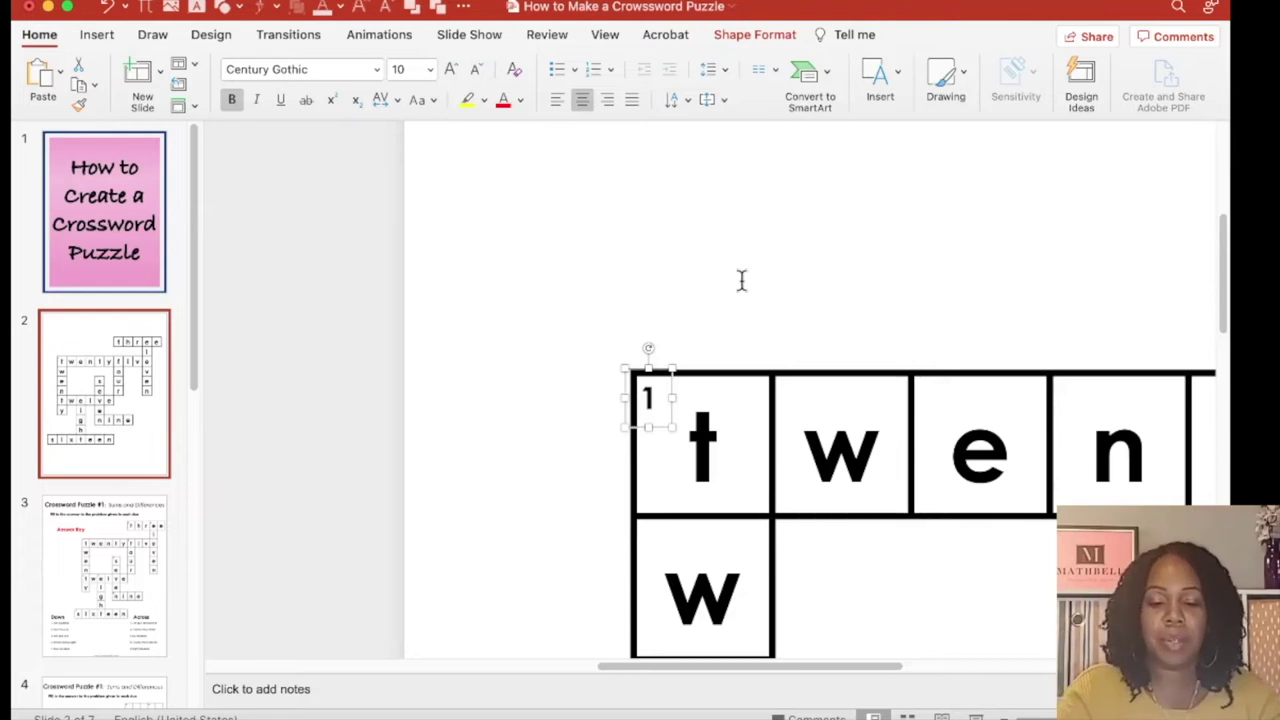
Step: Make copies of the number box for 2 through 9 and place 2 on three, 3 on four and 4 on eleven
key("super+v")
key("super+v")
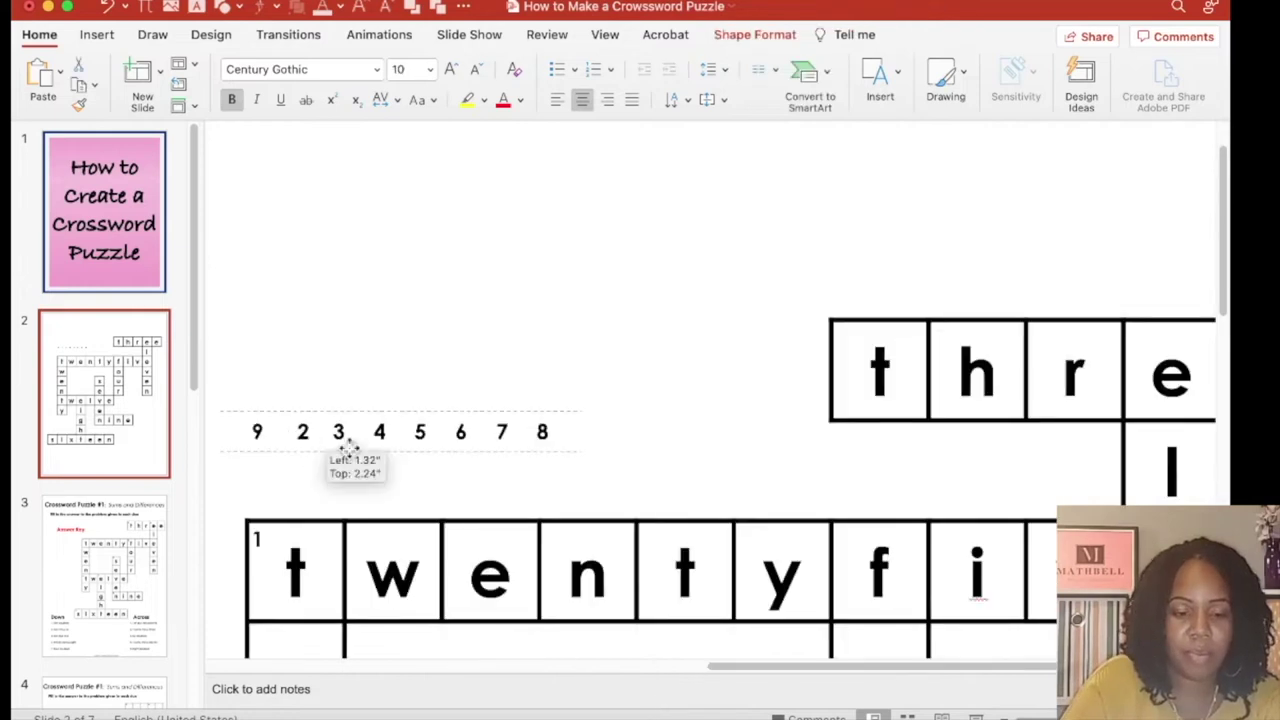
left_click_drag(302, 431, 850, 540)
left_click_drag(380, 431, 1000, 362)
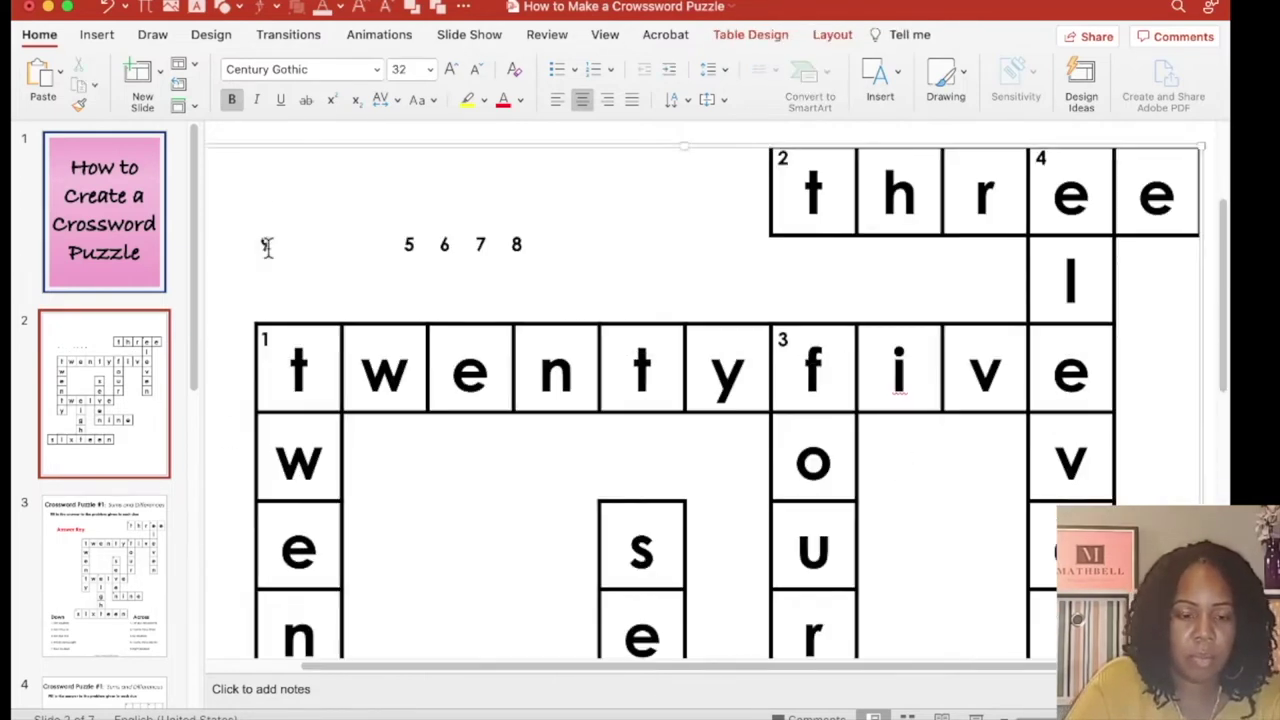
Step: Move the remaining numbers near the lower words and place 5 on seven, 6 on twelve and 7 on eight
left_click(265, 244)
left_click(409, 244, "shift")
left_click(444, 244, "shift")
left_click(480, 244, "shift")
left_click(516, 244, "shift")
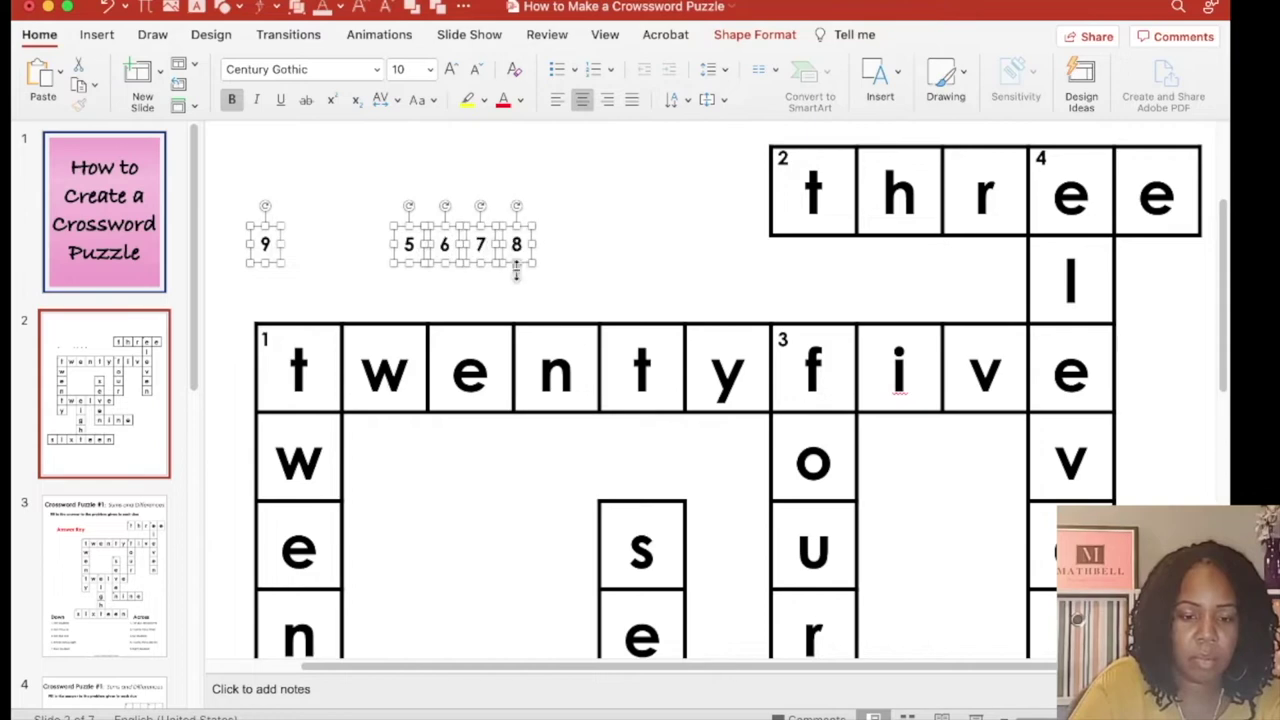
left_click_drag(516, 258, 612, 168)
left_click(930, 470)
left_click_drag(932, 470, 447, 352)
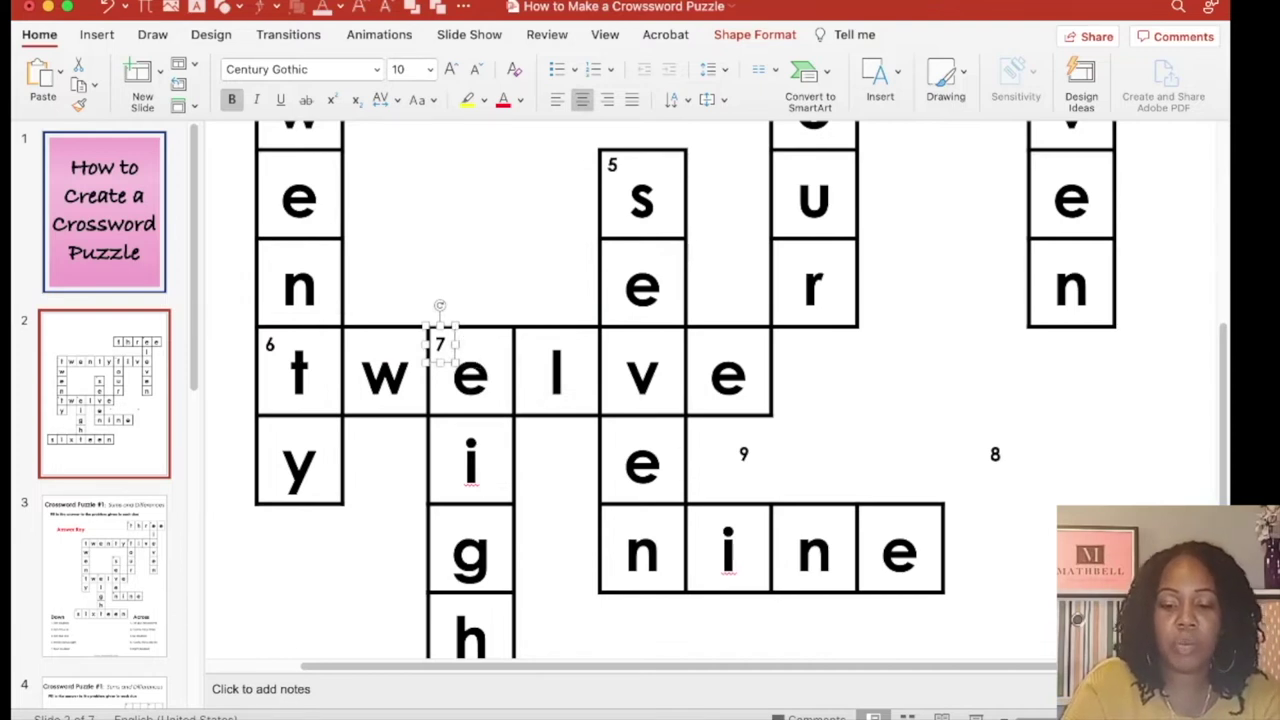
Step: Fine-tune numbers 6 and 7 so they sit closer to the upper corners of their cells
scroll(716, 396, "up", 5)
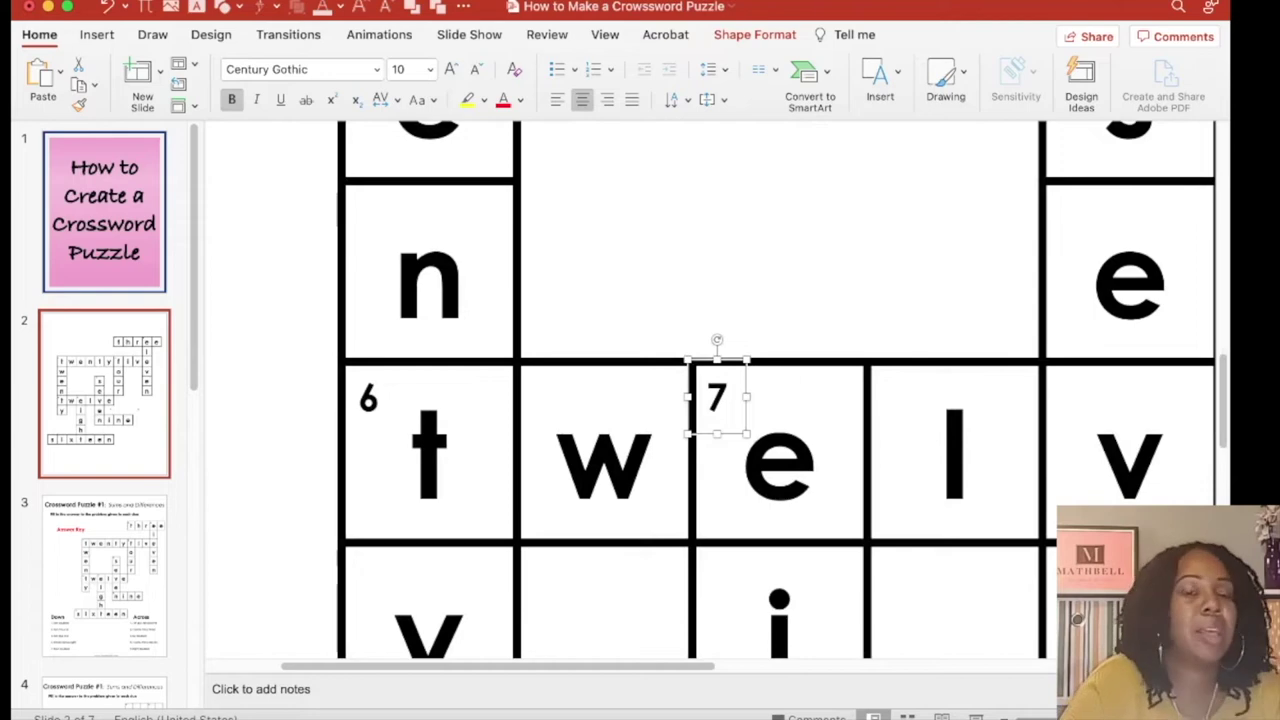
left_click(387, 411)
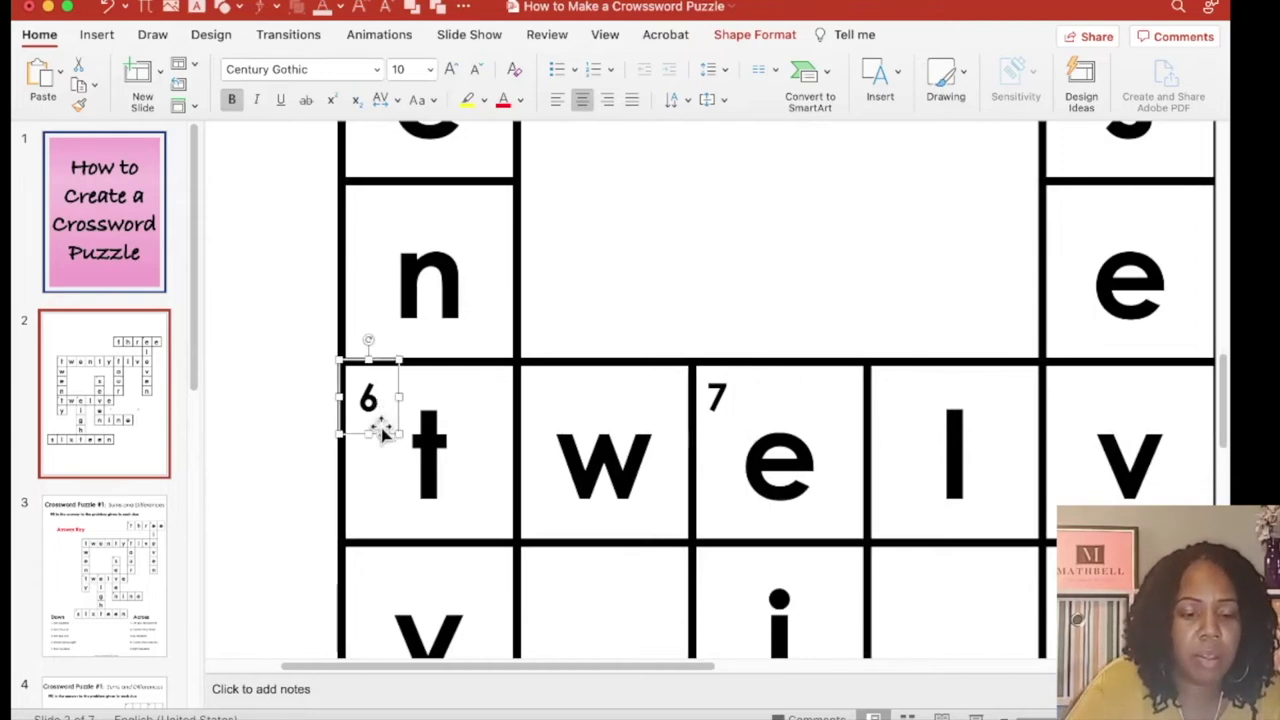
left_click_drag(385, 430, 372, 413)
left_click(729, 423)
left_click_drag(729, 423, 726, 409)
scroll(1015, 507, "right", 3)
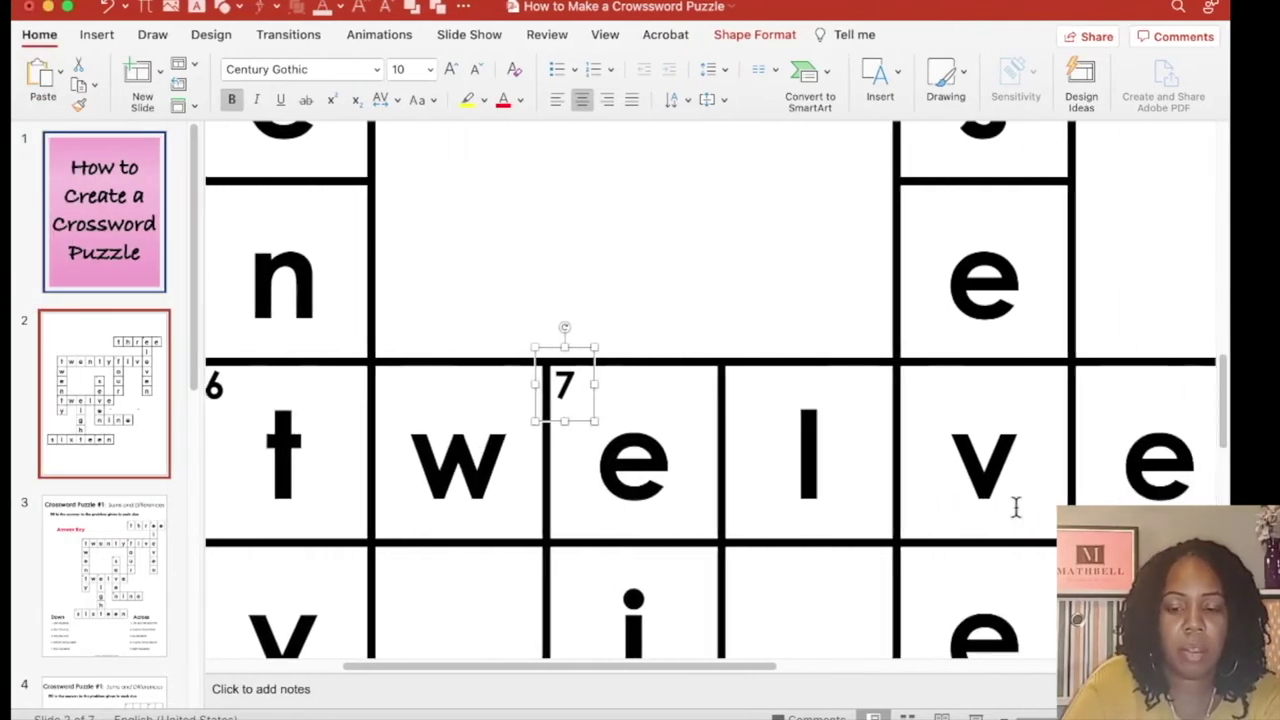
Step: Place number 8 in the upper corner of the first cell of nine
scroll(1015, 507, "right", 5)
left_click(1172, 430)
left_click(815, 503)
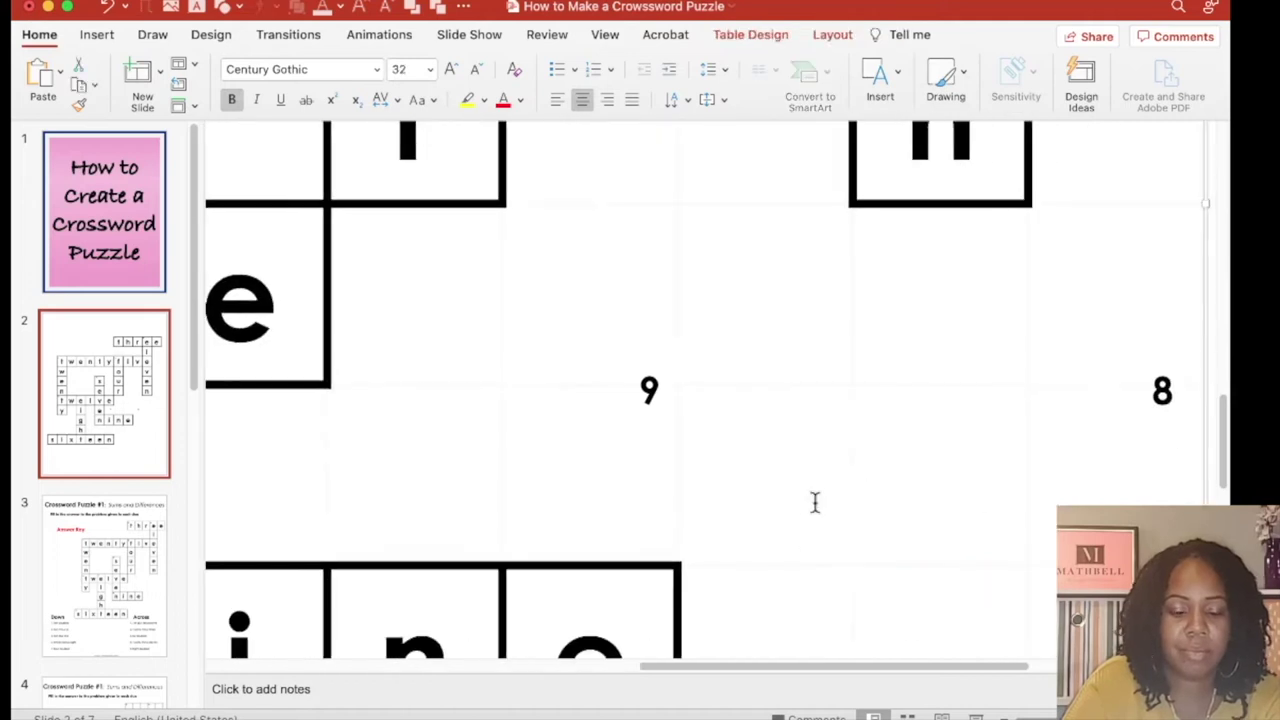
left_click_drag(1157, 394, 395, 549)
scroll(648, 455, "left", 3)
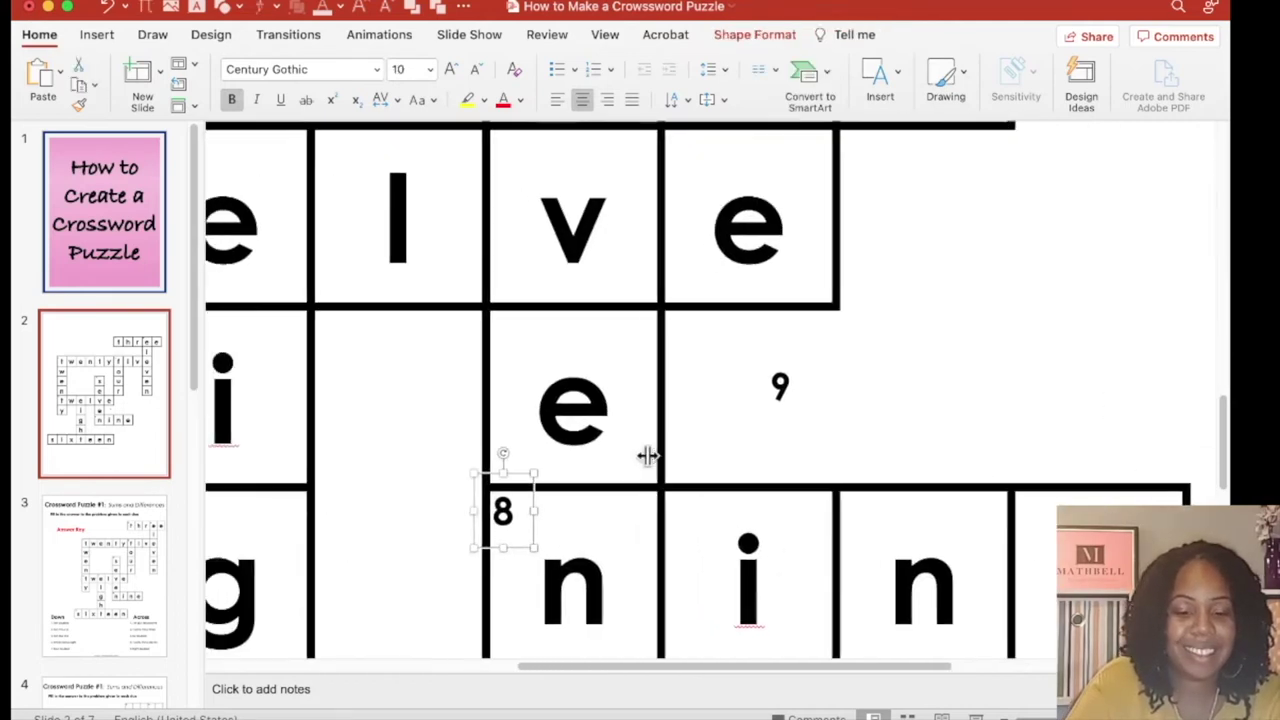
Step: Place number 9 in the upper corner of the first cell of sixteen
left_click(1171, 378)
left_click_drag(1171, 378, 443, 634)
scroll(491, 580, "down", 5)
scroll(733, 405, "left", 5)
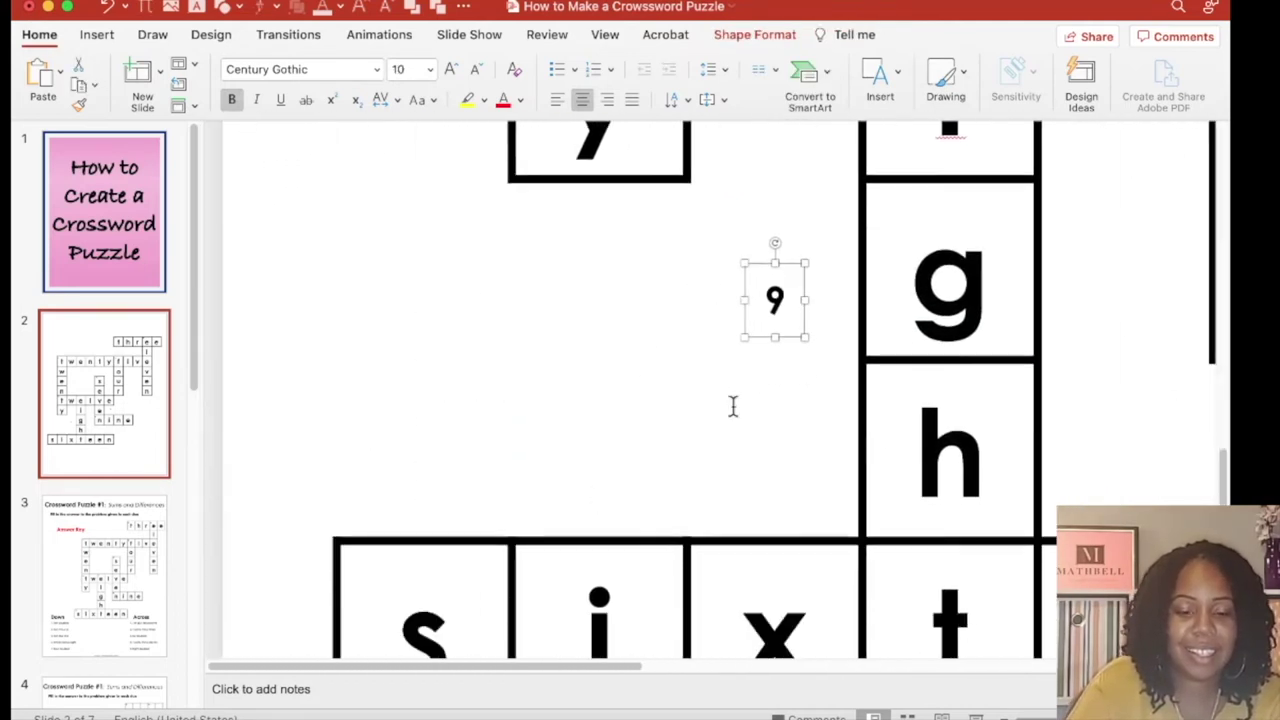
left_click_drag(775, 300, 340, 563)
left_click(597, 425)
scroll(597, 425, "down", 3)
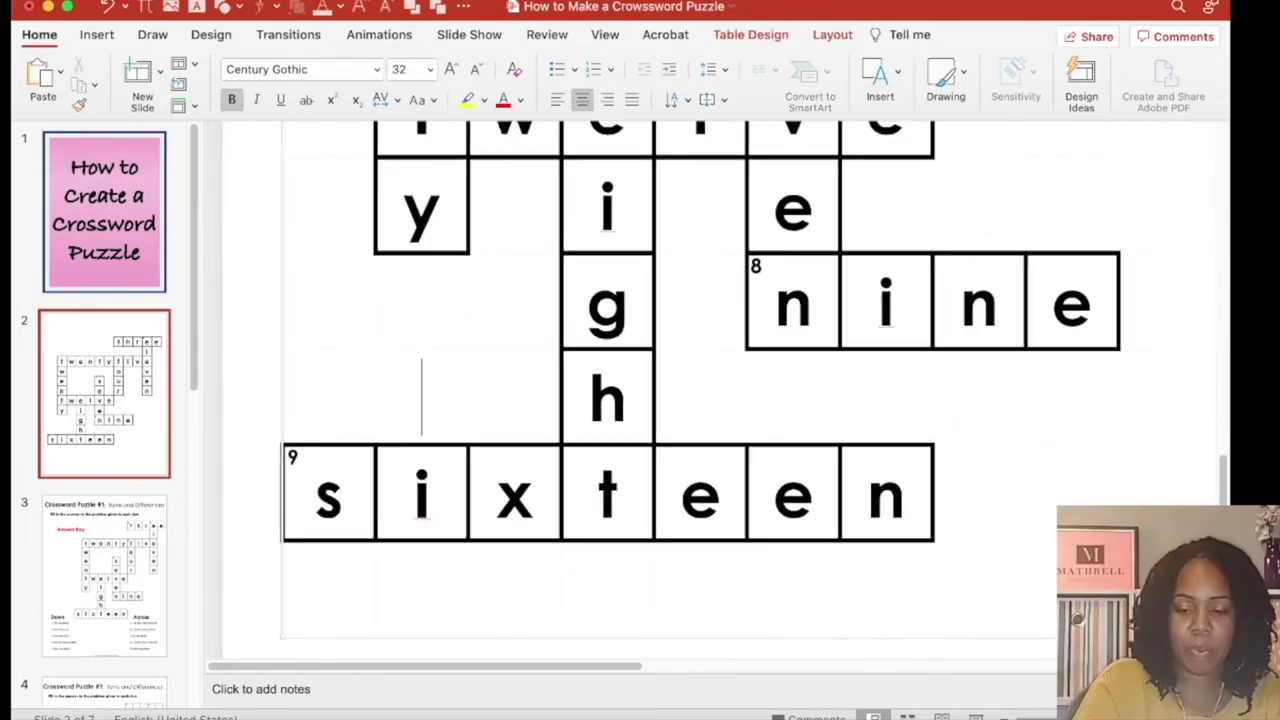
scroll(640, 380, "down", 5)
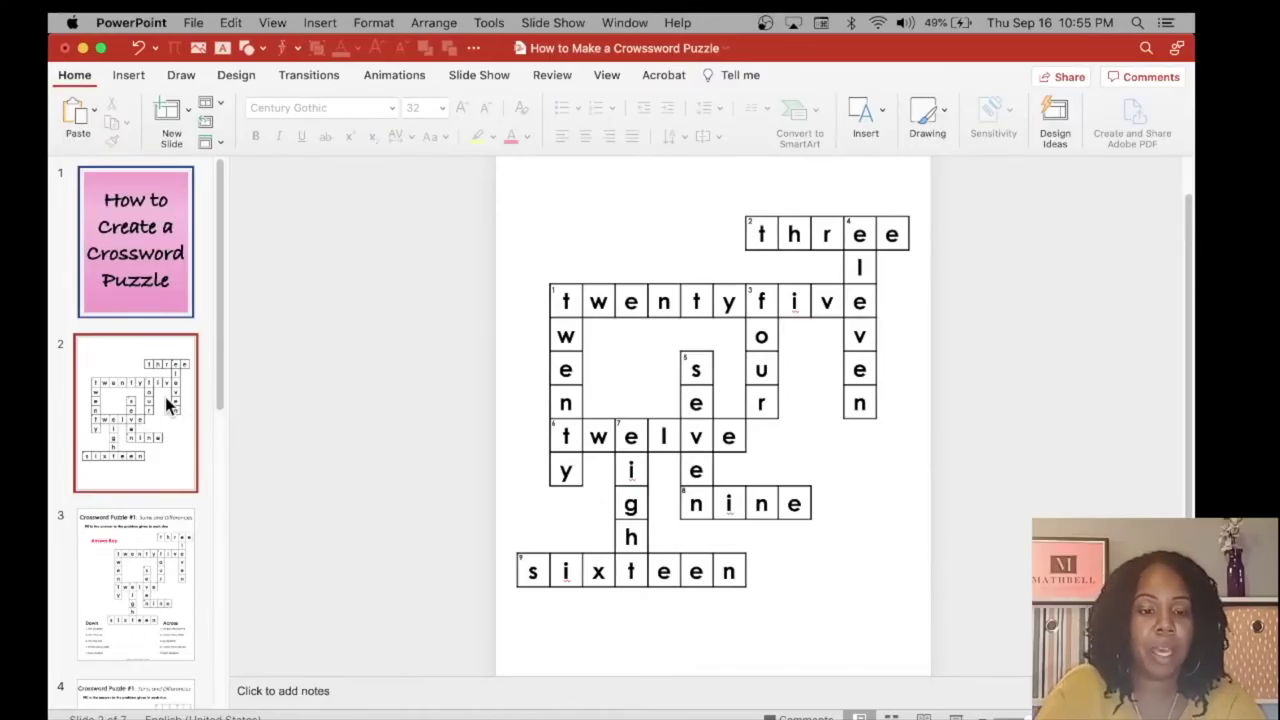
Step: Duplicate slide 2 with the numbered crossword and select the copy
left_click(157, 393)
key("super+d")
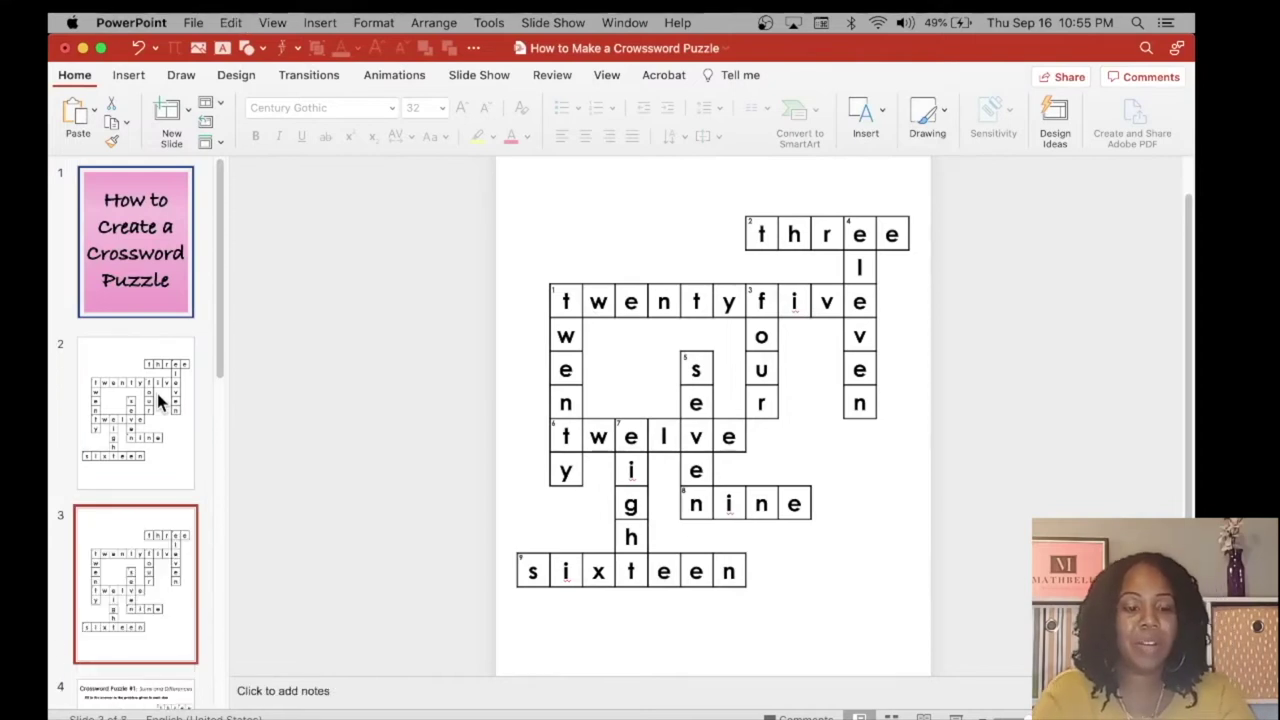
left_click(148, 531)
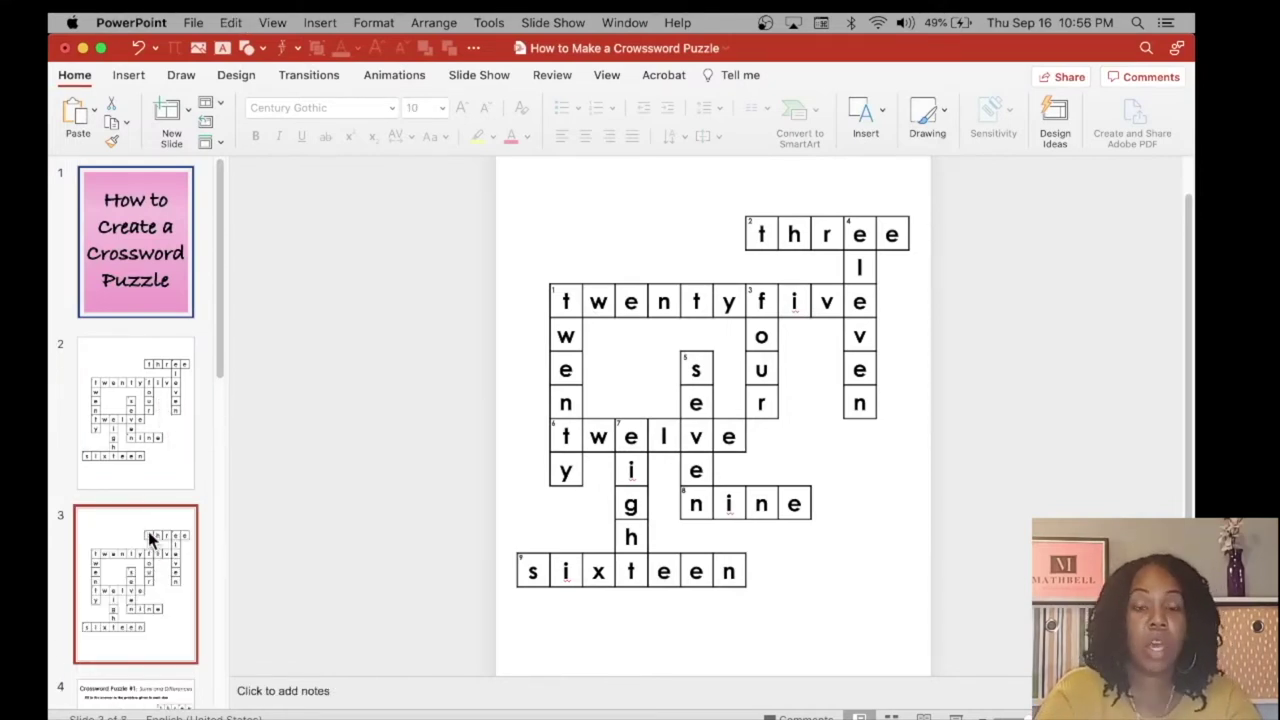
Step: Clear all the letters from the crossword table on slide 3, keeping the cell borders and clue numbers
left_click(611, 228)
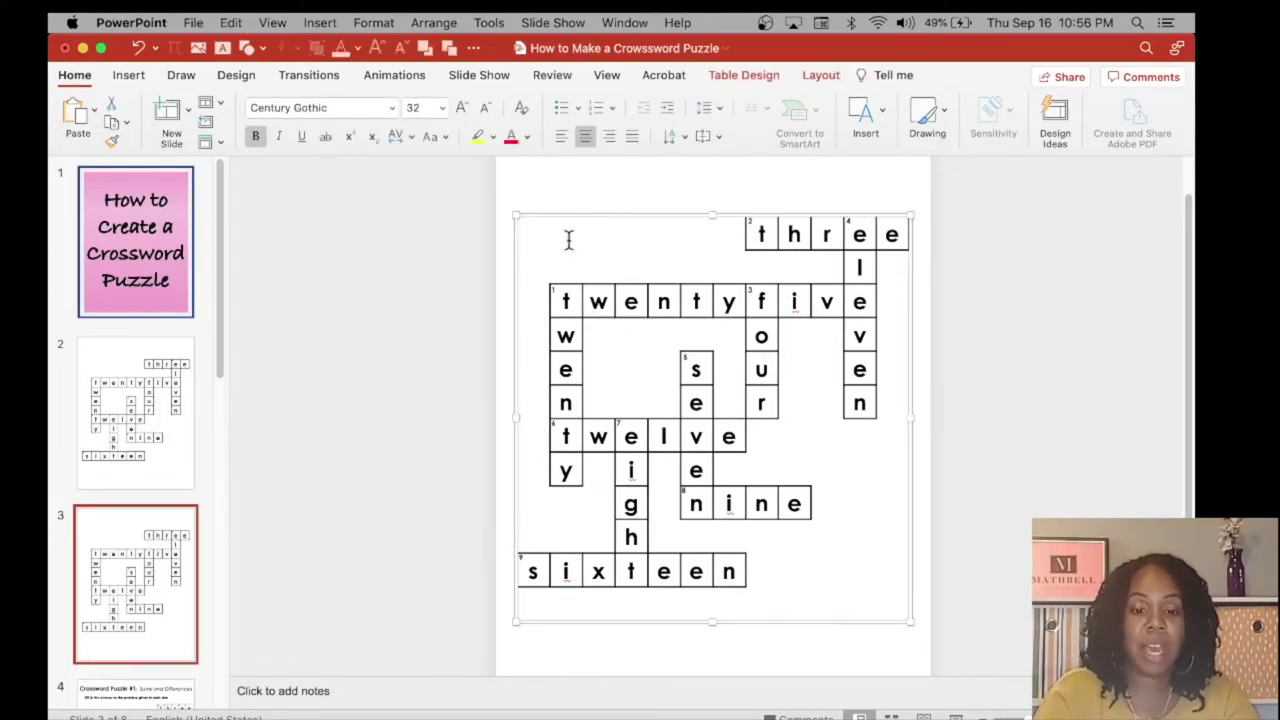
mouse_move(770, 258)
left_mouse_down()
mouse_move(877, 497)
mouse_move(895, 610)
left_mouse_up()
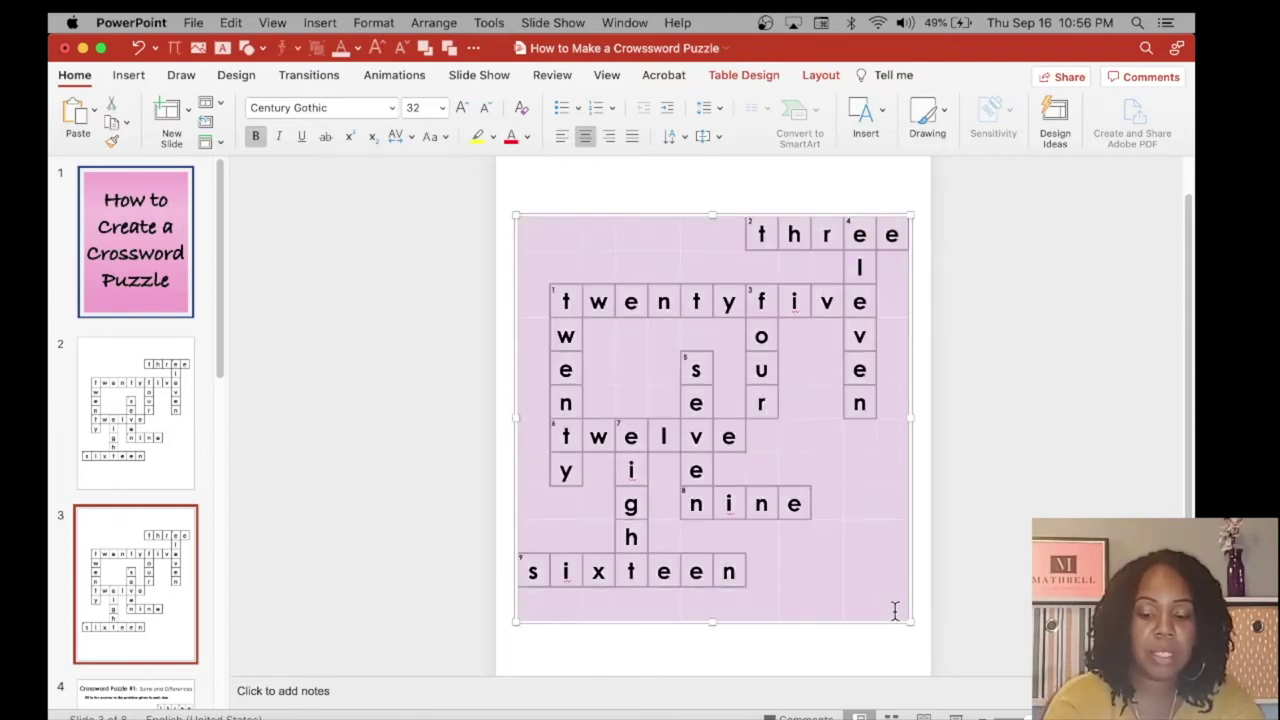
key("BackSpace")
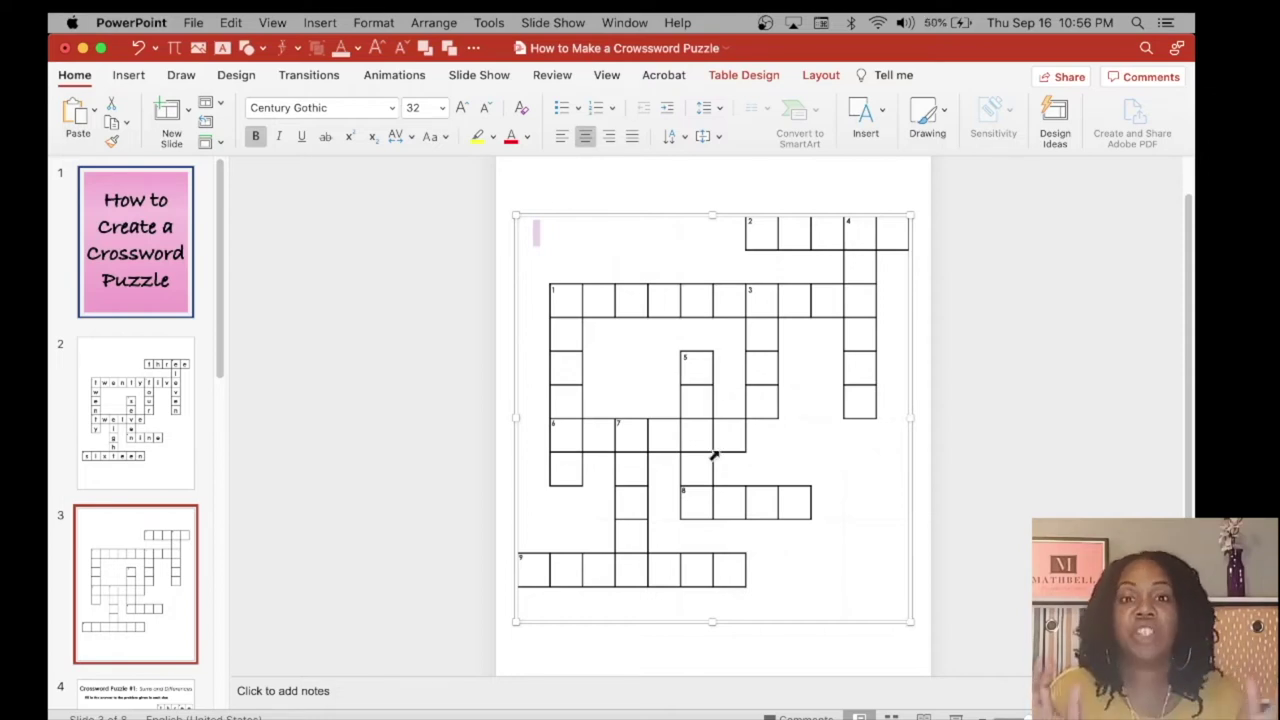
left_click(183, 572)
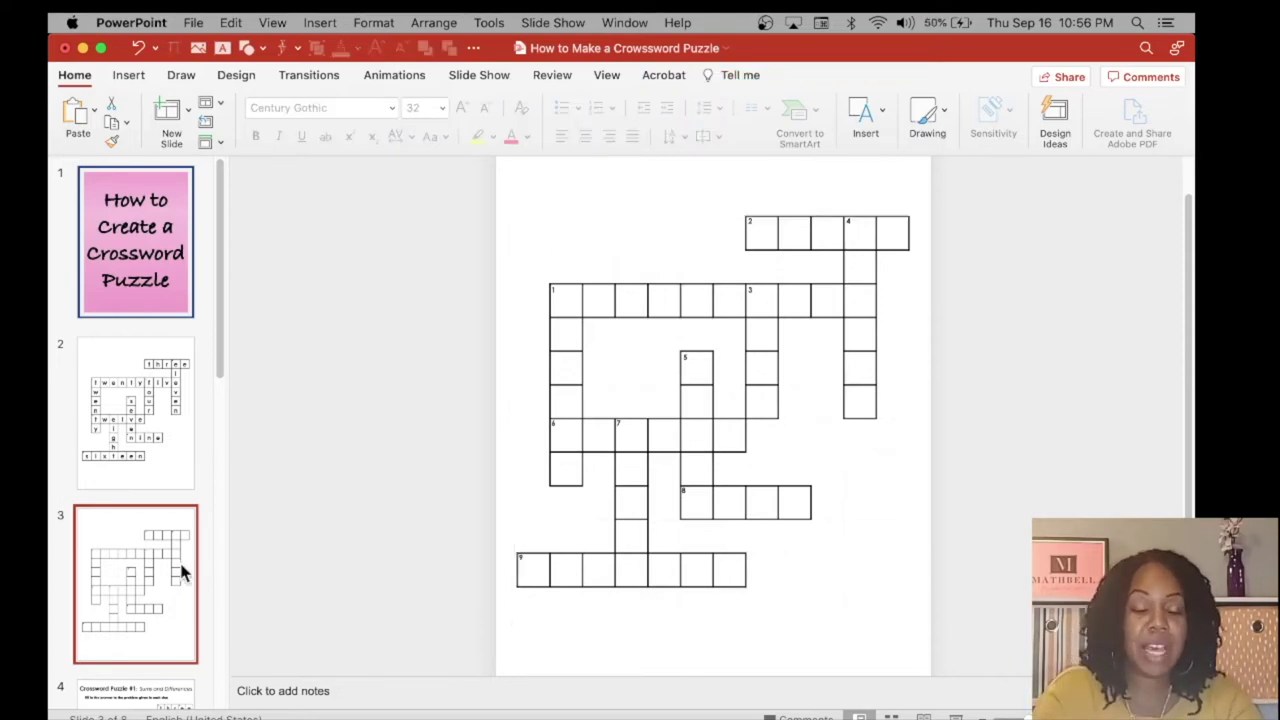
Step: Save the lettered crossword from slide 2 as a PNG picture named "Crowssword puzzle answer key" in the current folder
left_click(166, 438)
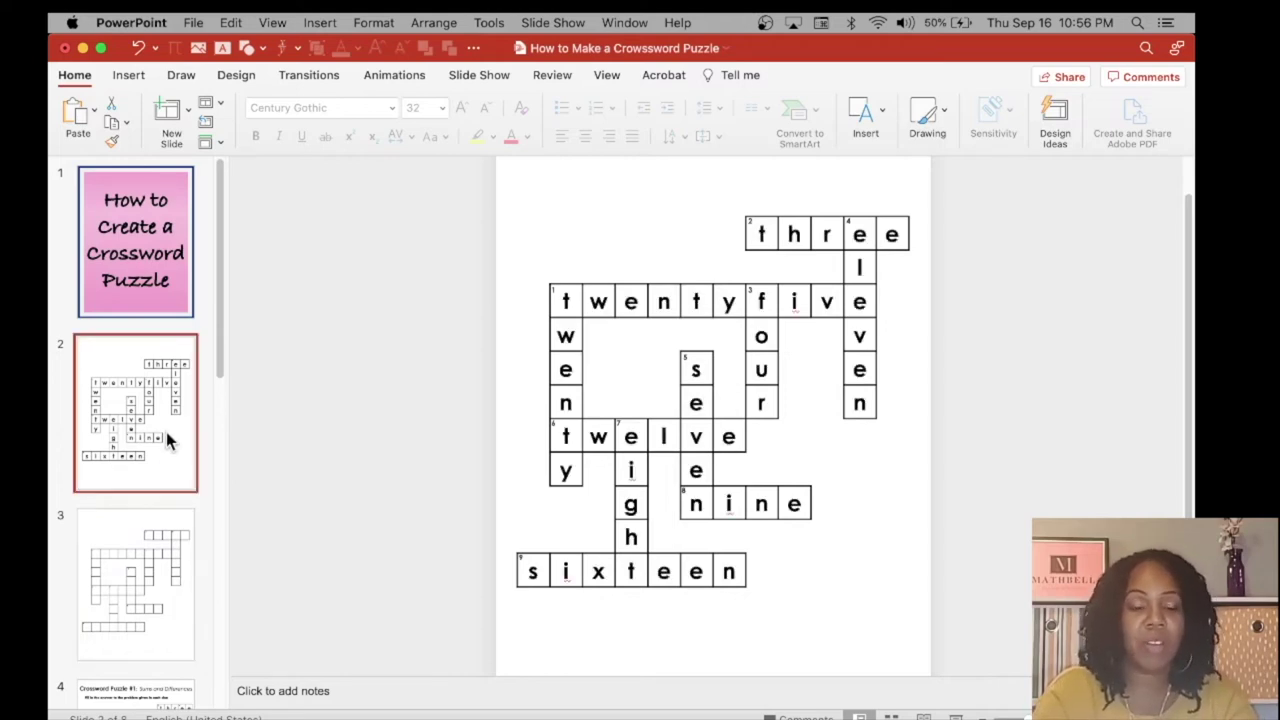
left_click(158, 588)
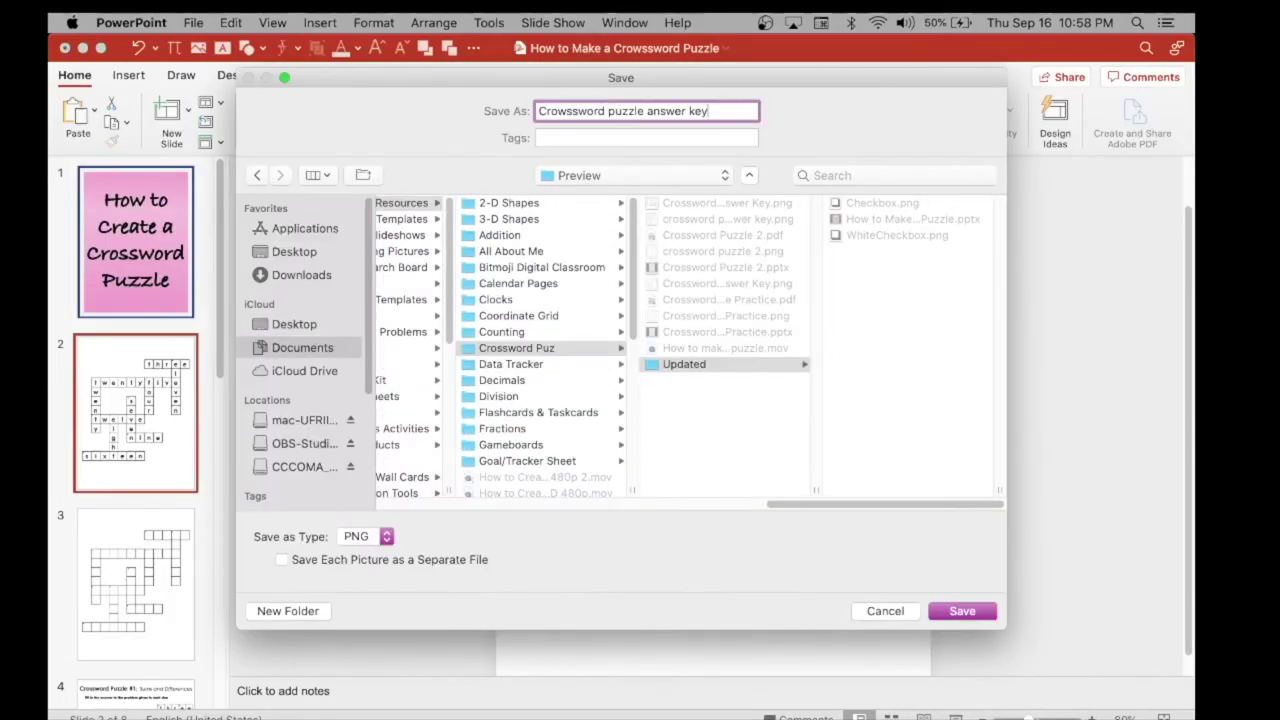
left_click(957, 610)
Step: Select every object of the blank crossword on slide 3, including its clue numbers
left_click(192, 515)
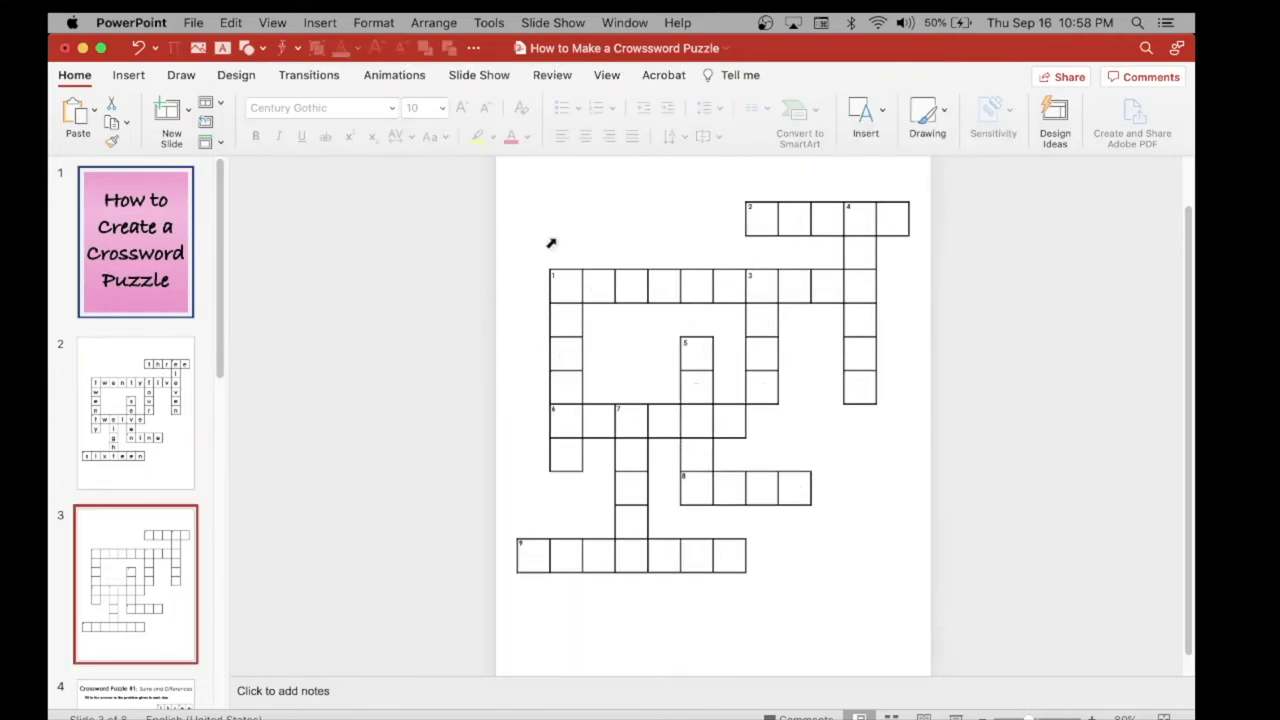
key("super+a")
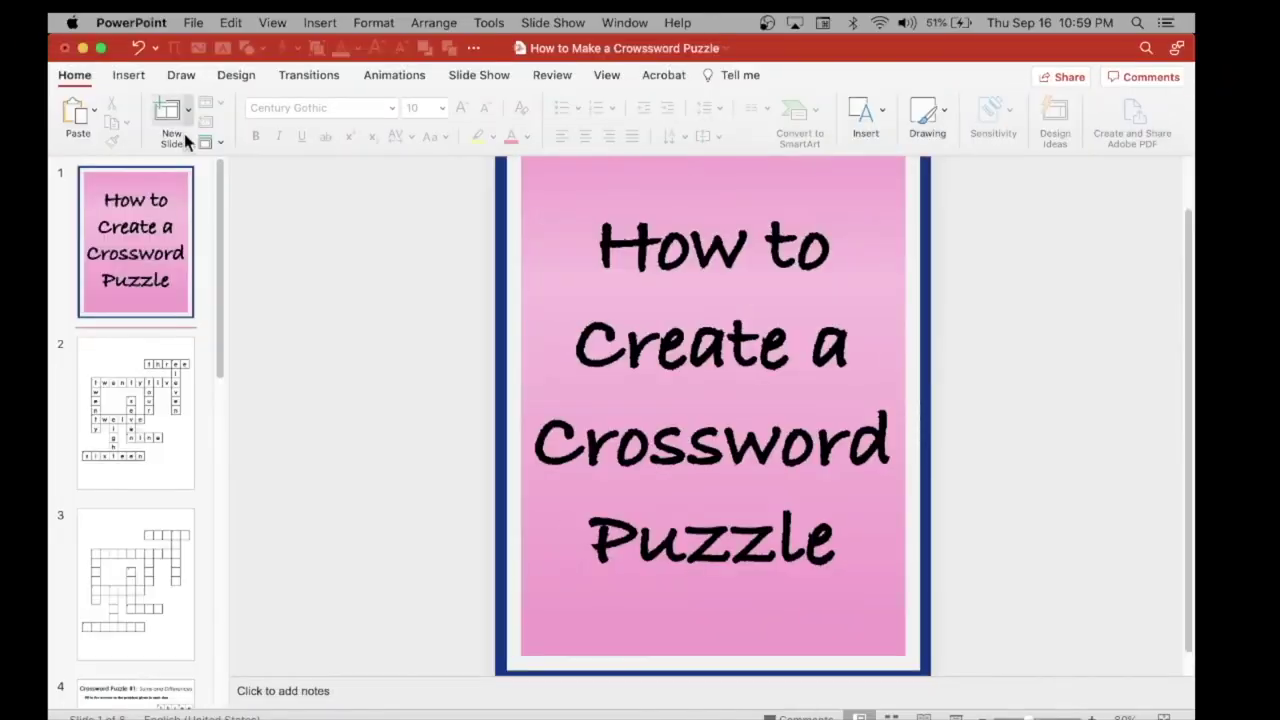
Step: Add a blank slide after the title slide, insert the Crowssword puzzle answer key picture, and resize it to about 6.1" high by 5.91" wide
left_click(182, 113)
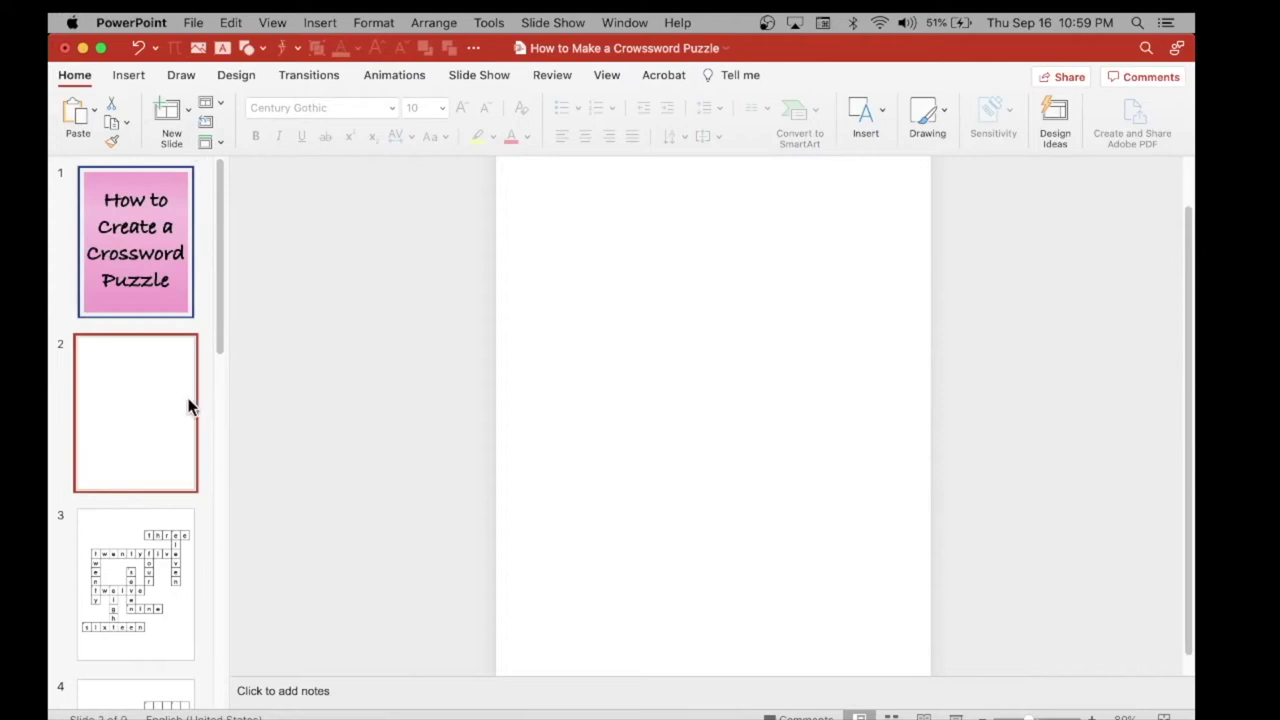
left_click(129, 75)
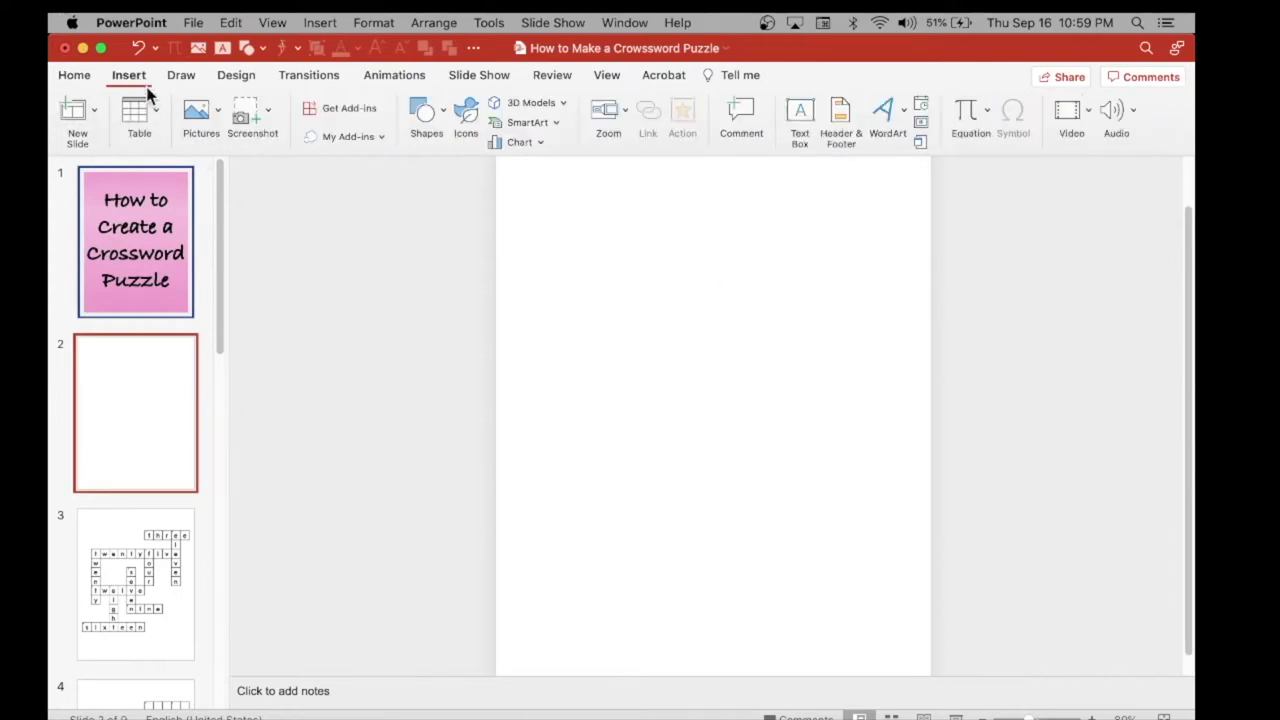
left_click(218, 112)
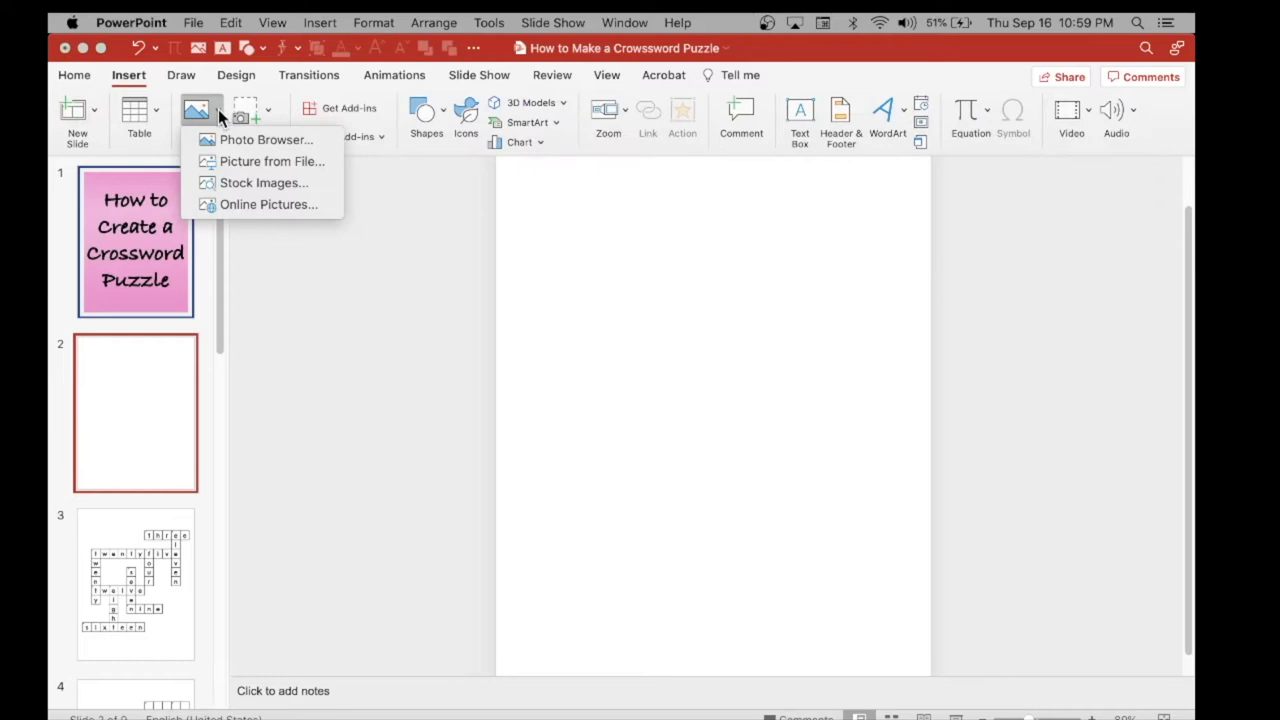
left_click(231, 163)
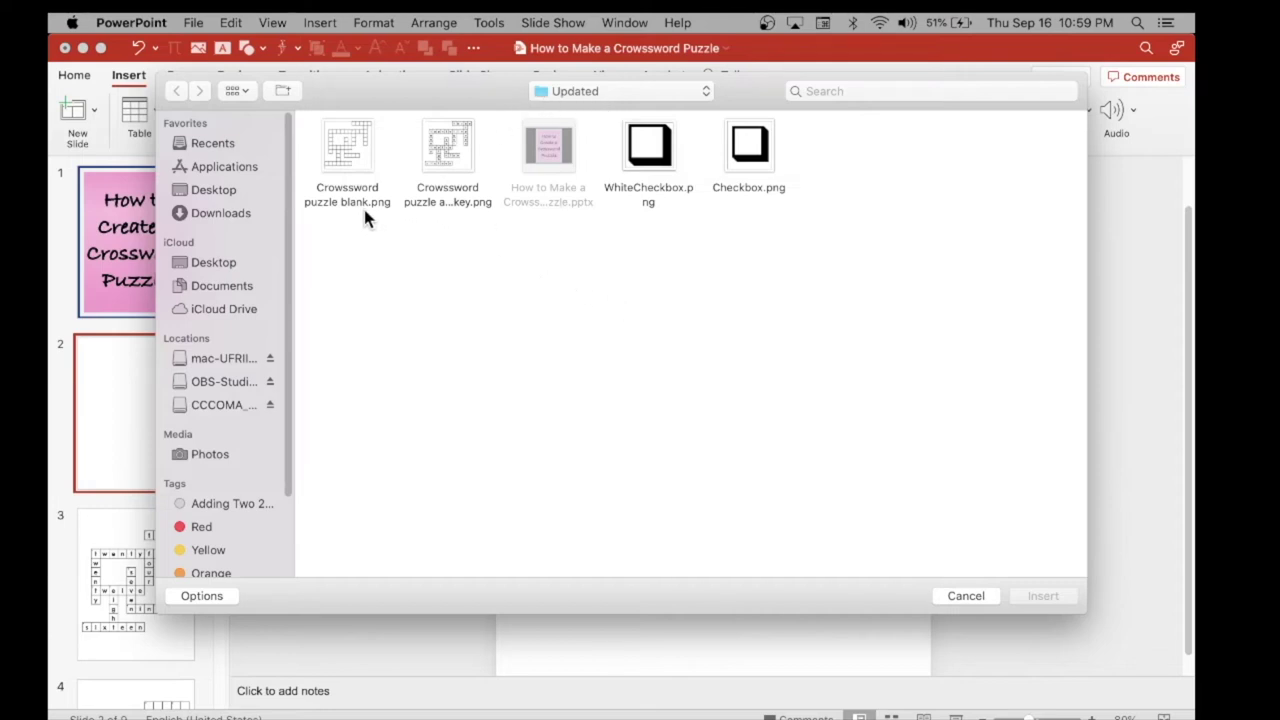
double_click(455, 198)
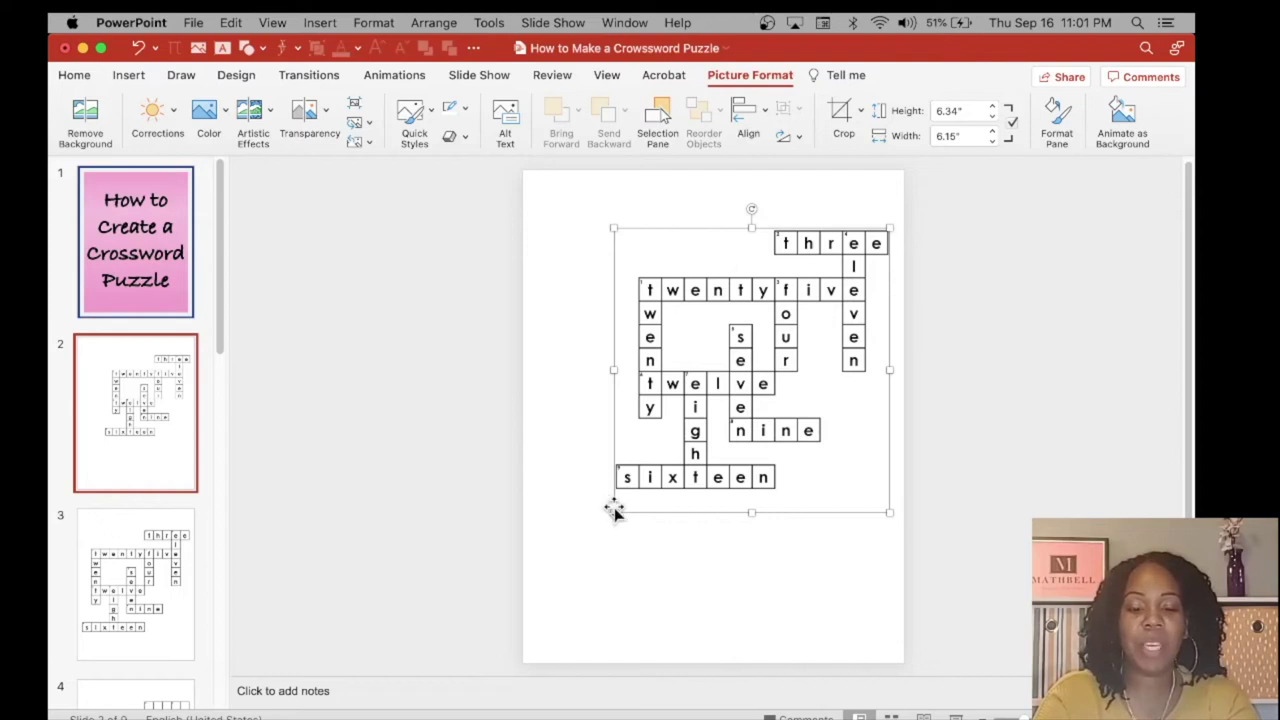
mouse_move(613, 510)
left_mouse_down()
mouse_move(594, 529)
mouse_move(654, 466)
mouse_move(597, 494)
mouse_move(580, 537)
mouse_move(623, 517)
left_mouse_up()
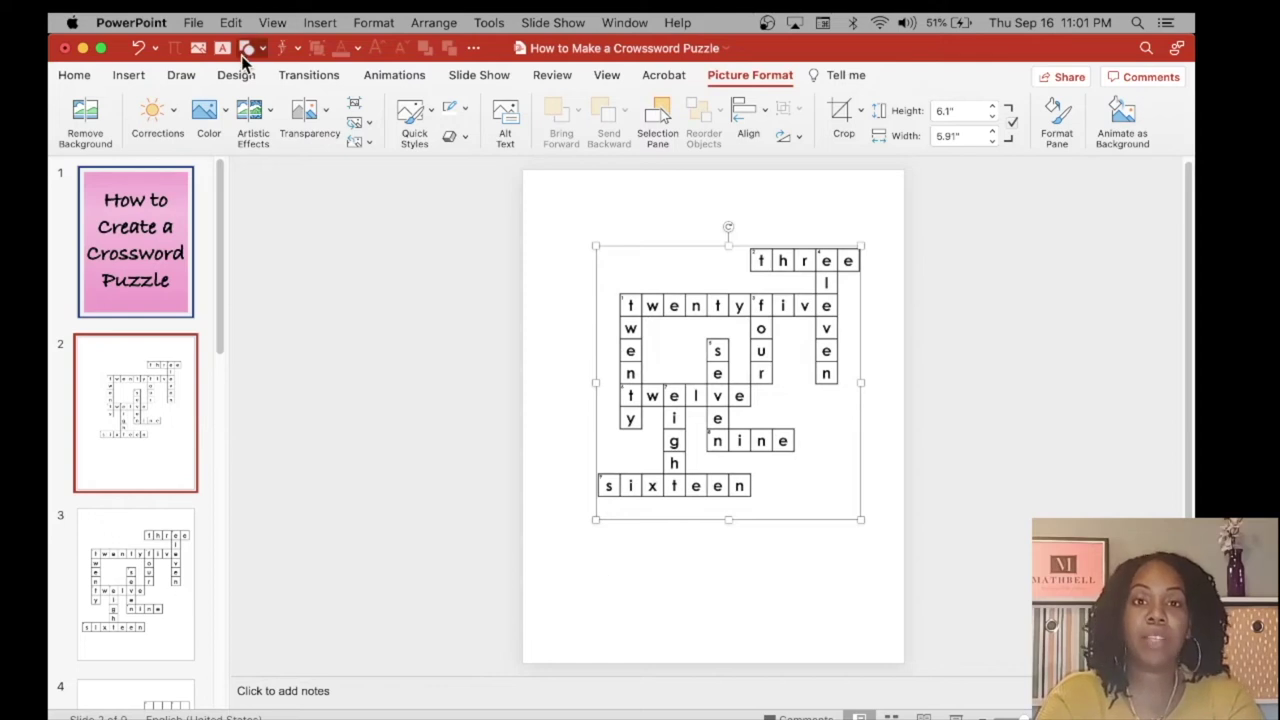
Step: Draw a text box below the crossword picture for a clue heading
left_click(136, 80)
left_click(800, 120)
left_click_drag(552, 541, 701, 578)
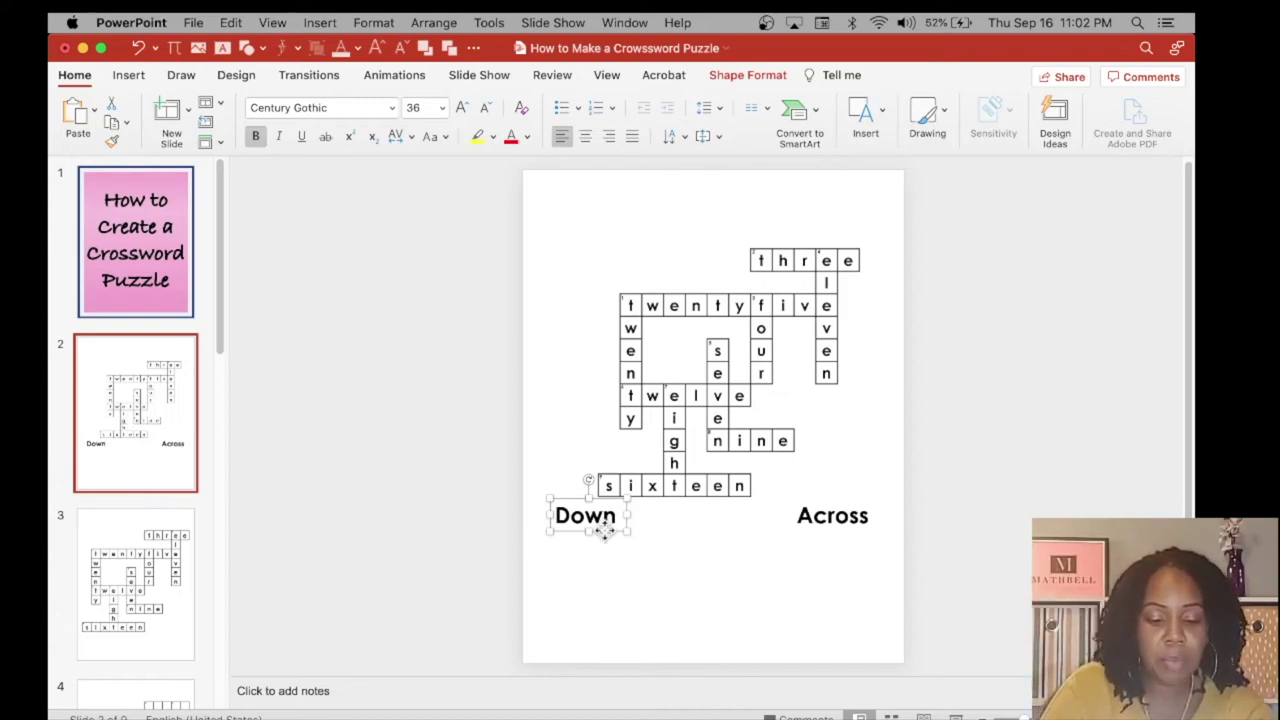
Step: Duplicate the Down heading, place the copy directly beneath it, and format its text as non-bold at size 20
key("super+d")
left_click_drag(613, 538, 605, 563)
double_click(602, 556)
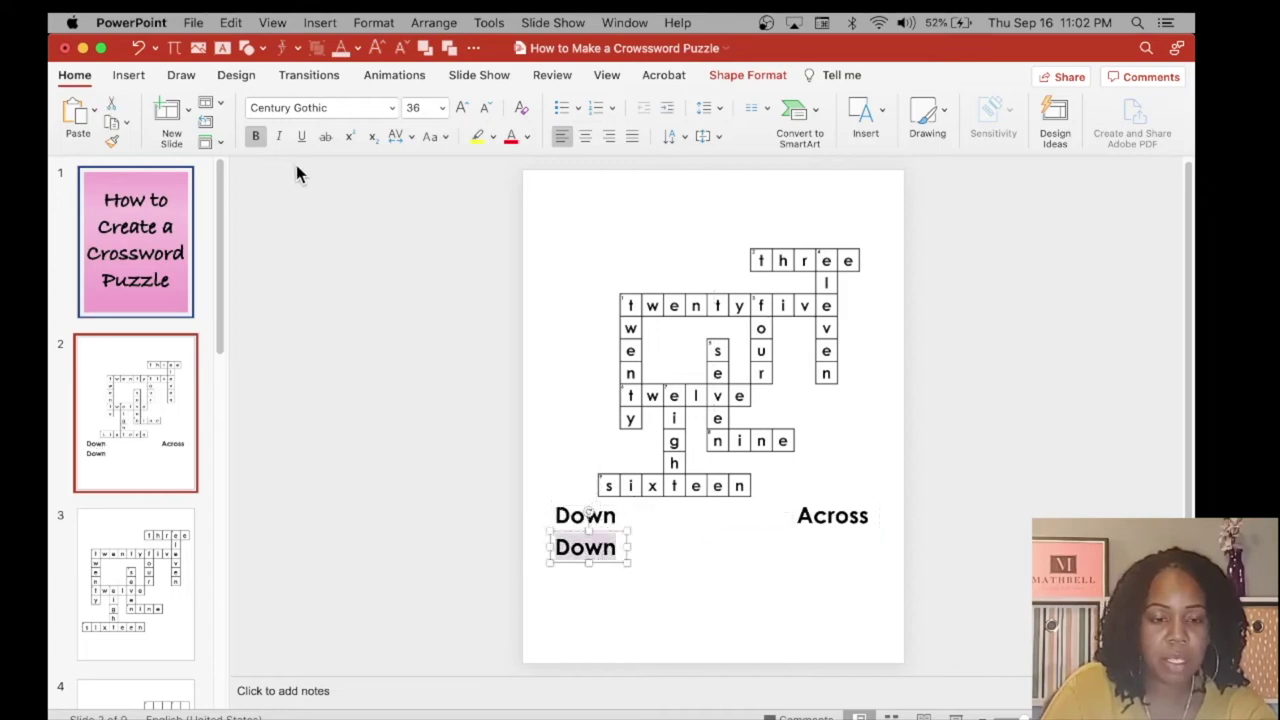
left_click(256, 144)
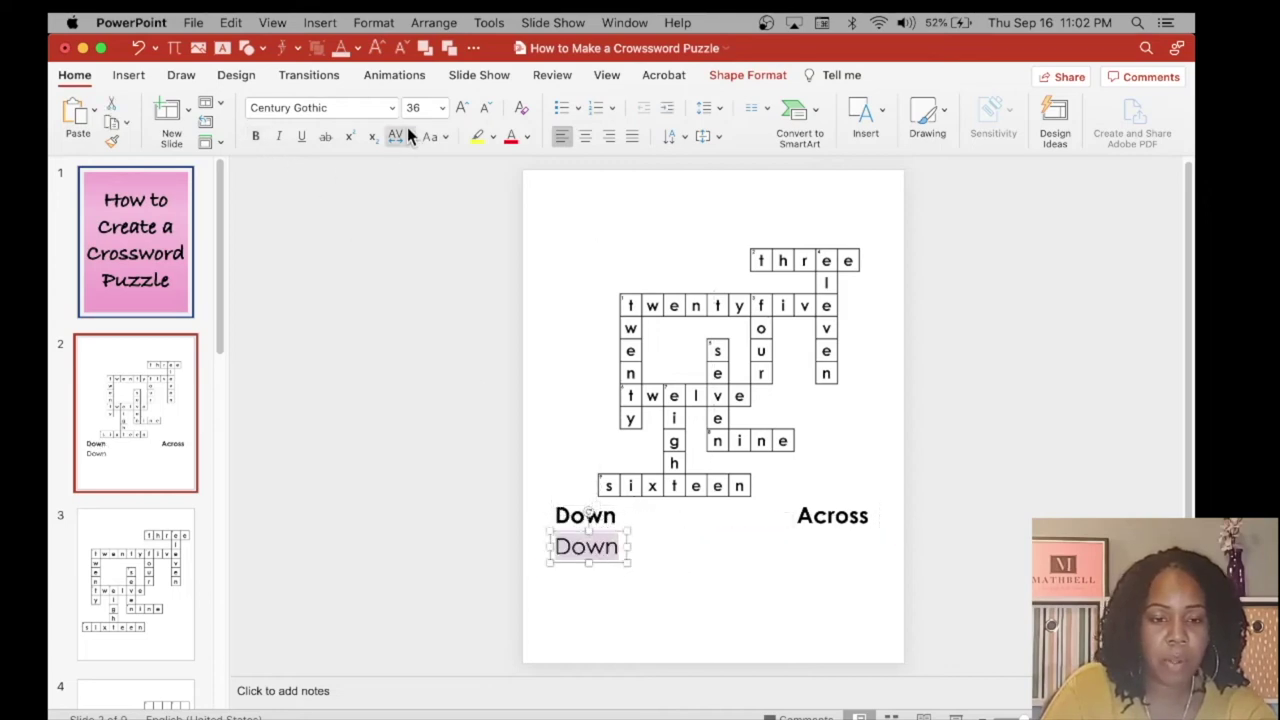
left_click(484, 107)
left_click(484, 107)
left_click(484, 107)
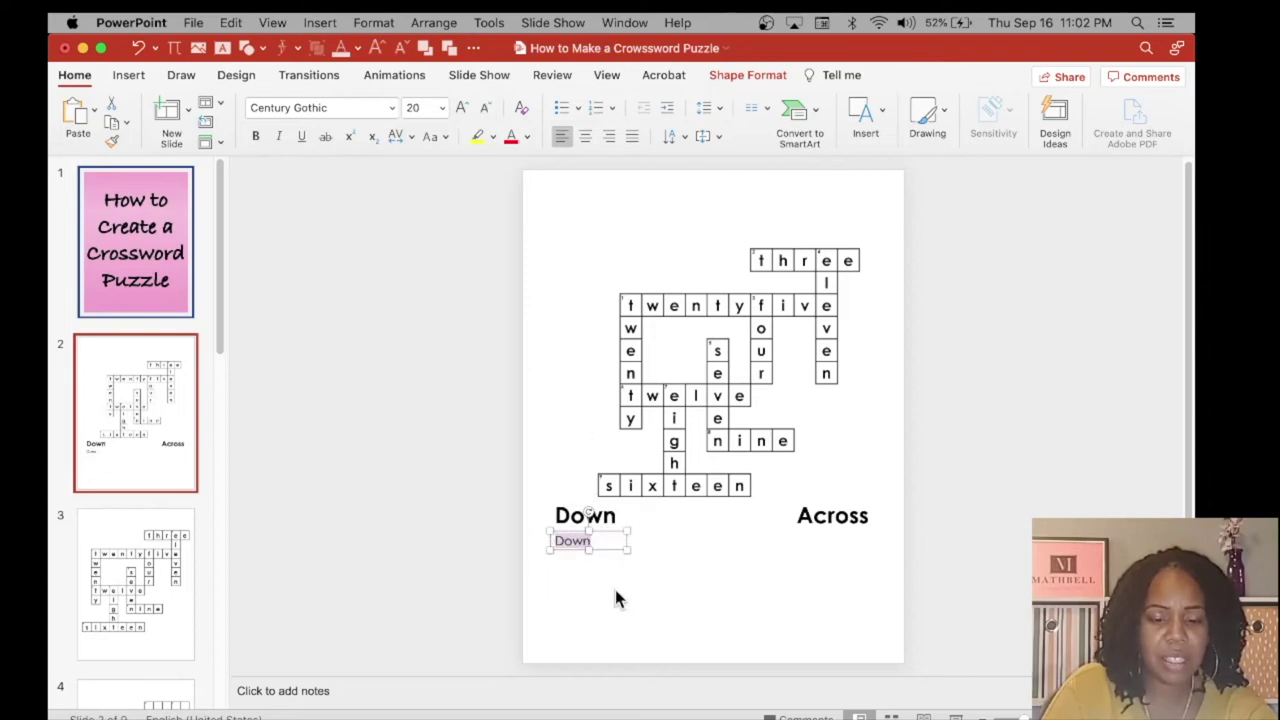
Step: Replace the small copy's text with "1." to begin the first Down clue, and check the numbered words in the crossword
type("1.")
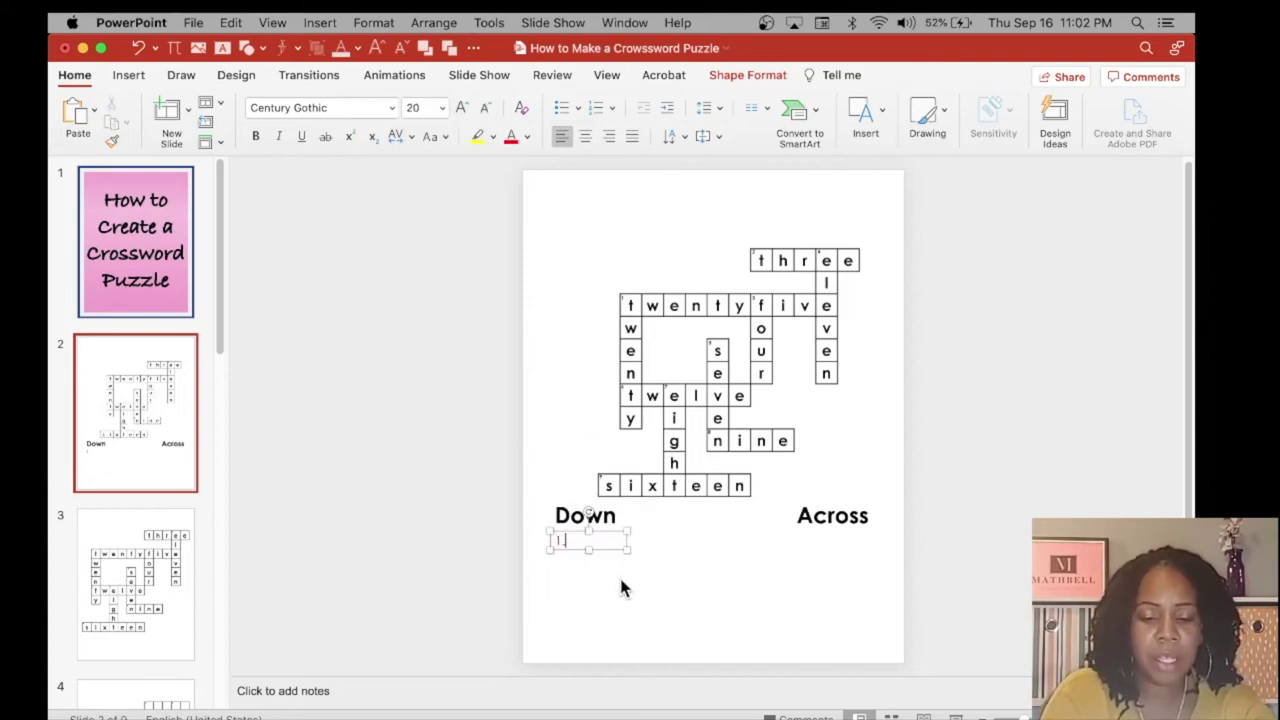
scroll(620, 582, "up", 3)
scroll(688, 452, "up", 5)
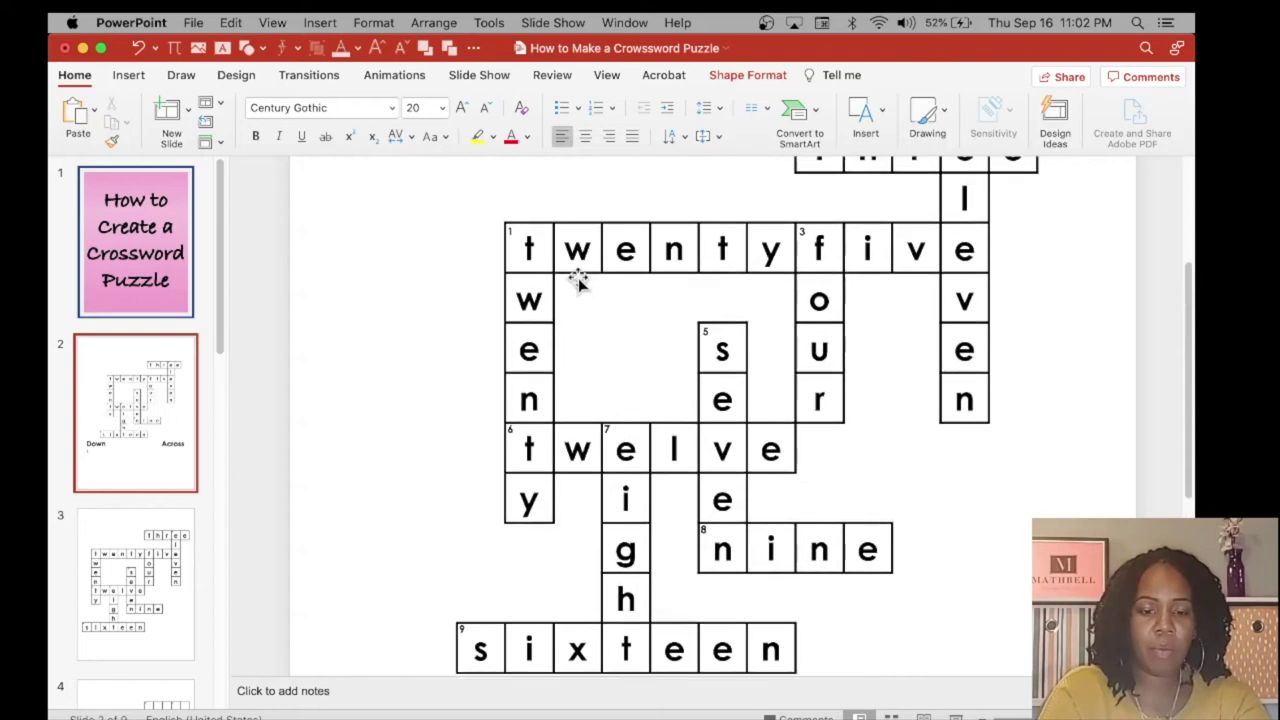
scroll(555, 240, "up", 2)
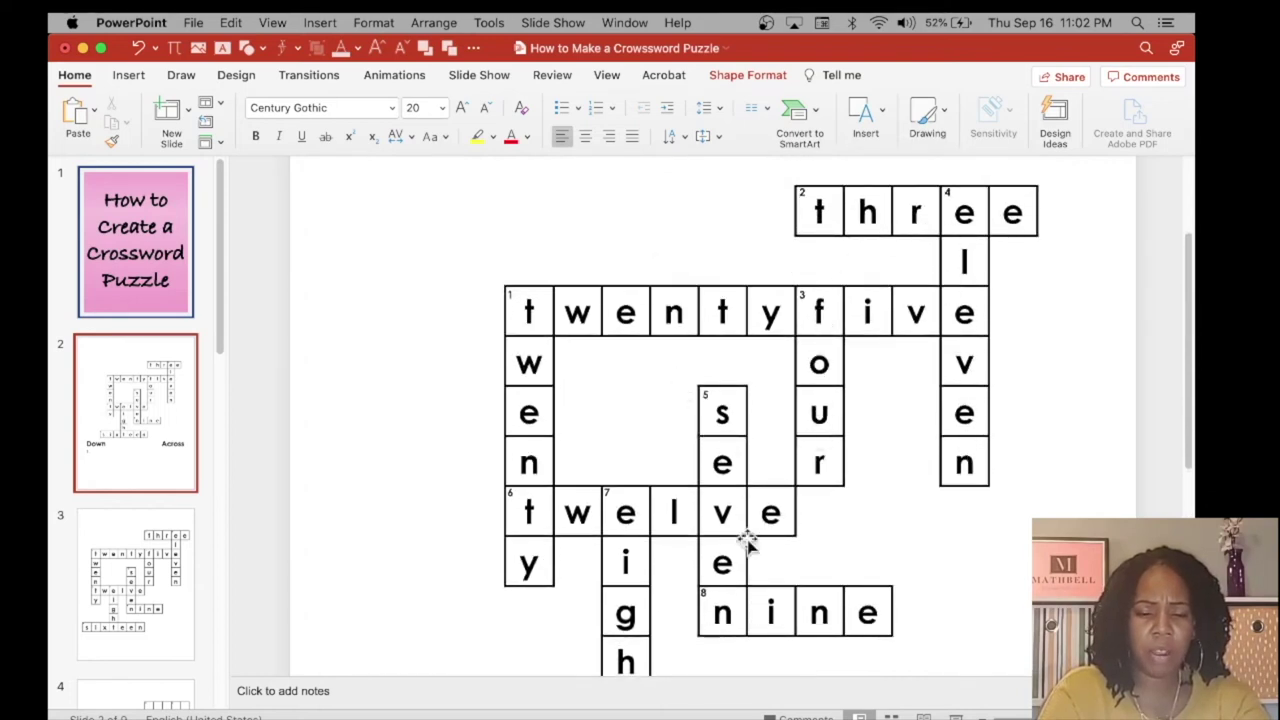
scroll(662, 626, "down", 6)
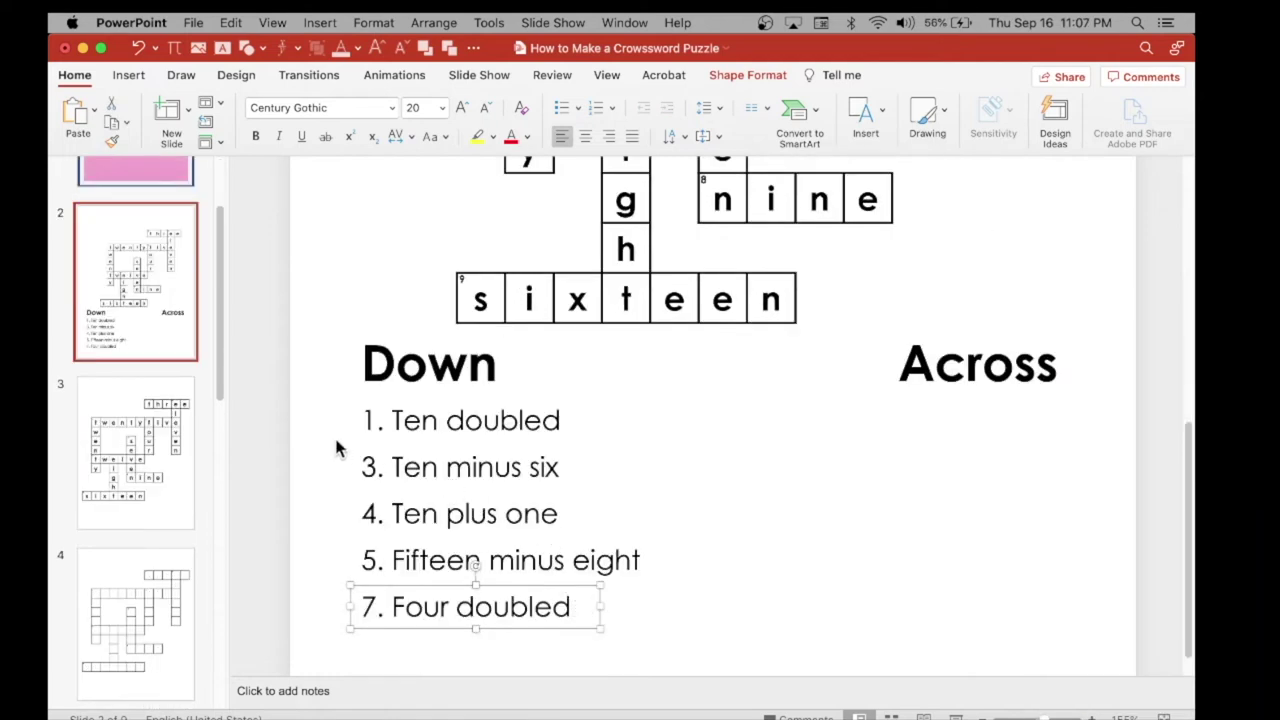
Step: Duplicate the five Down clues and place the copies beneath the Across heading
left_click(258, 420)
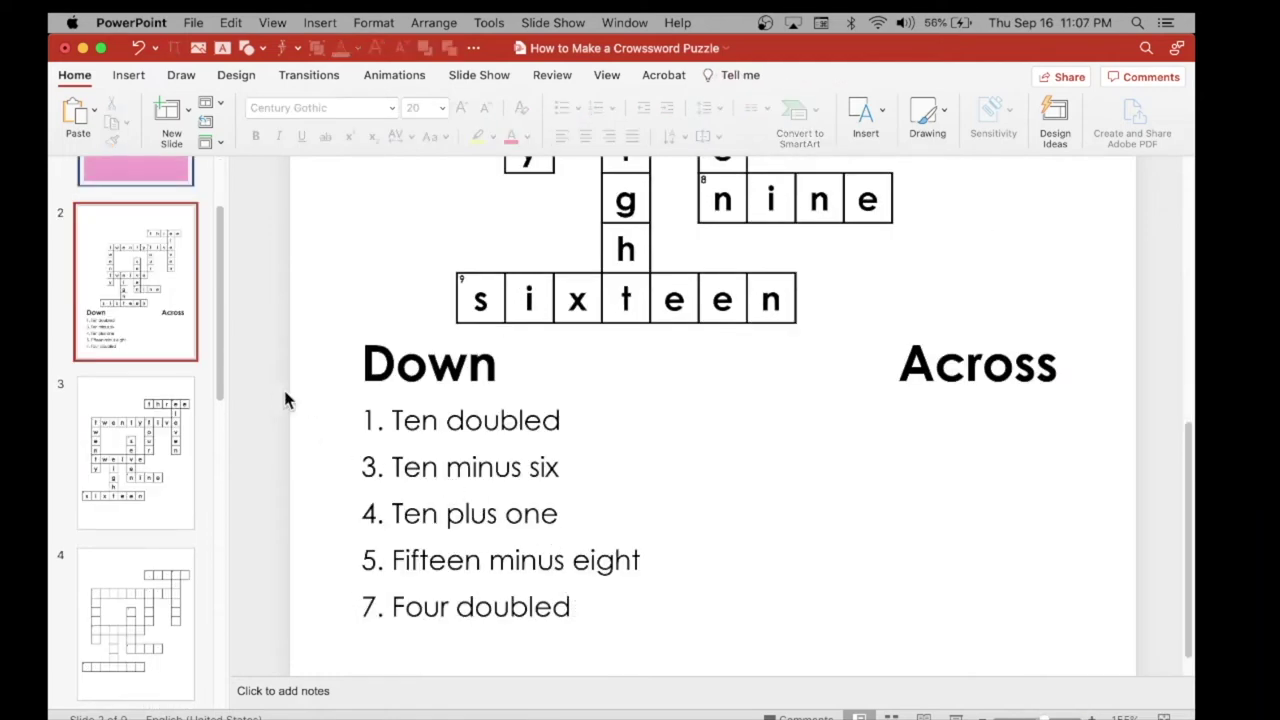
left_click_drag(285, 400, 679, 637)
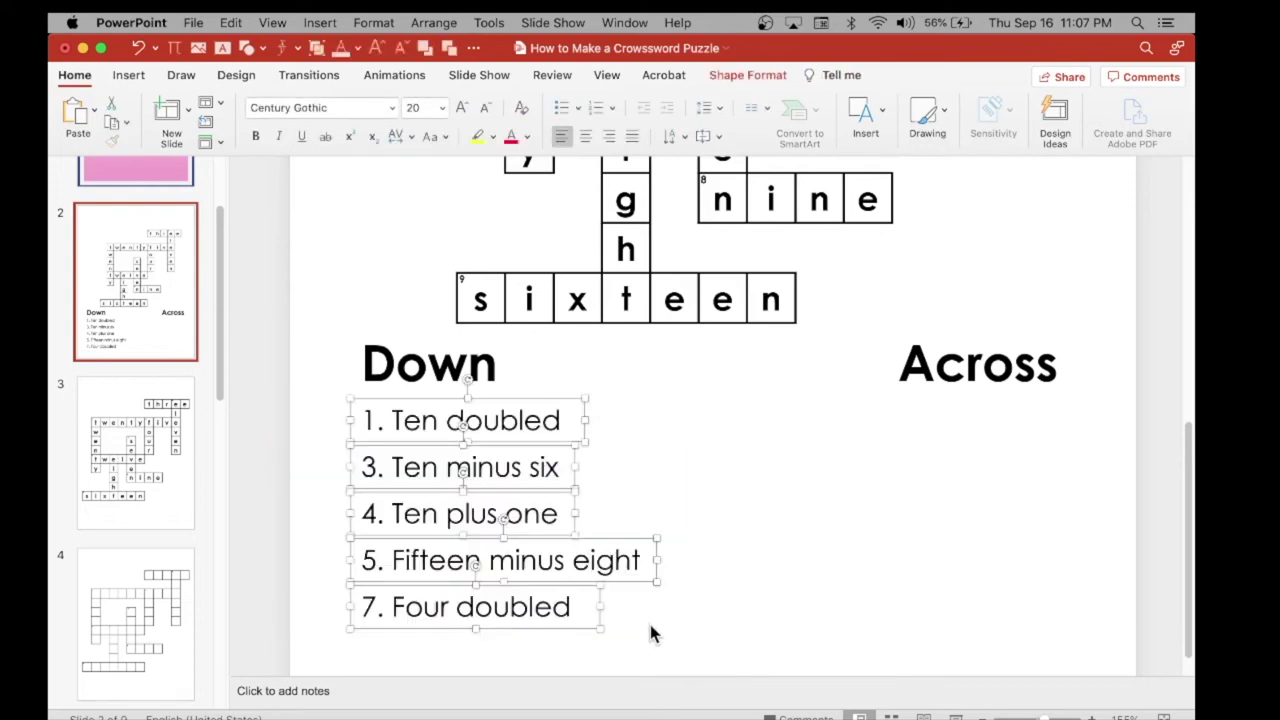
key("super+d")
left_click_drag(543, 643, 943, 625)
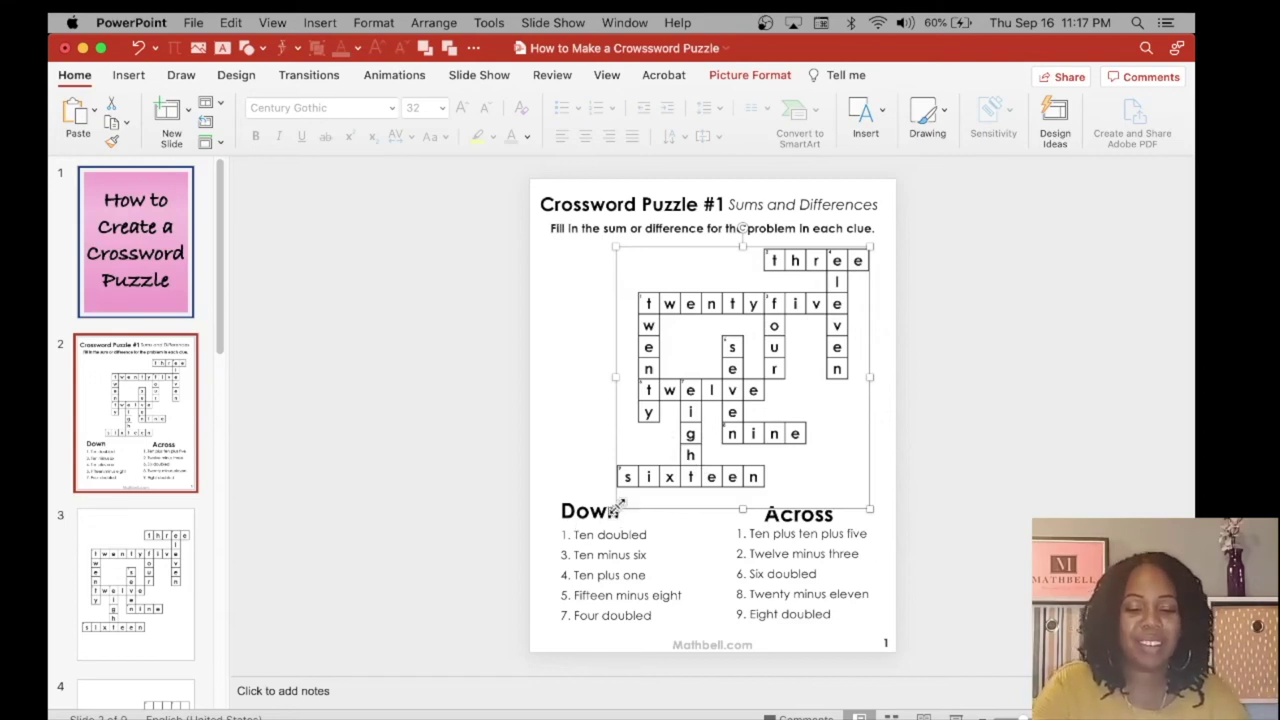
Step: Enlarge the answer key picture slightly on the Crossword Puzzle #1 slide
mouse_move(620, 505)
left_mouse_down()
mouse_move(586, 523)
mouse_move(646, 523)
mouse_move(626, 520)
left_mouse_up()
left_click(1036, 376)
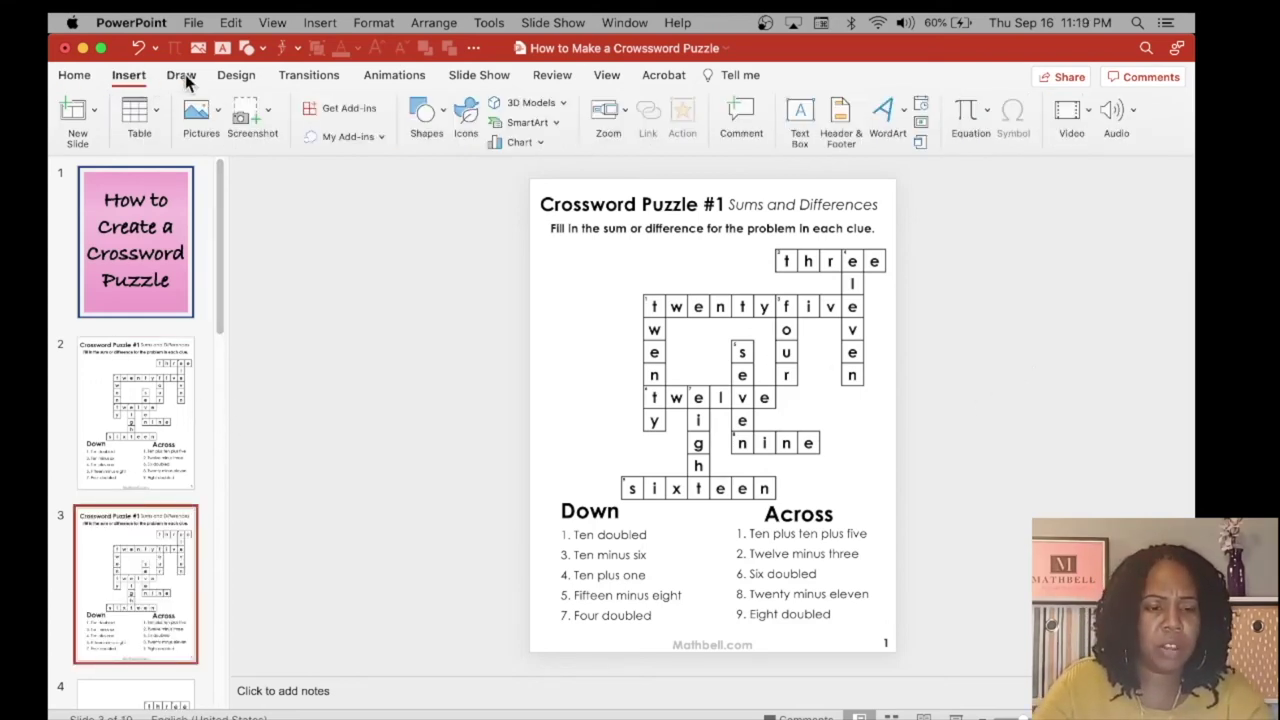
Step: Insert the picture "Crowssword puzzle blank.png" from file on slide 3
left_click(219, 110)
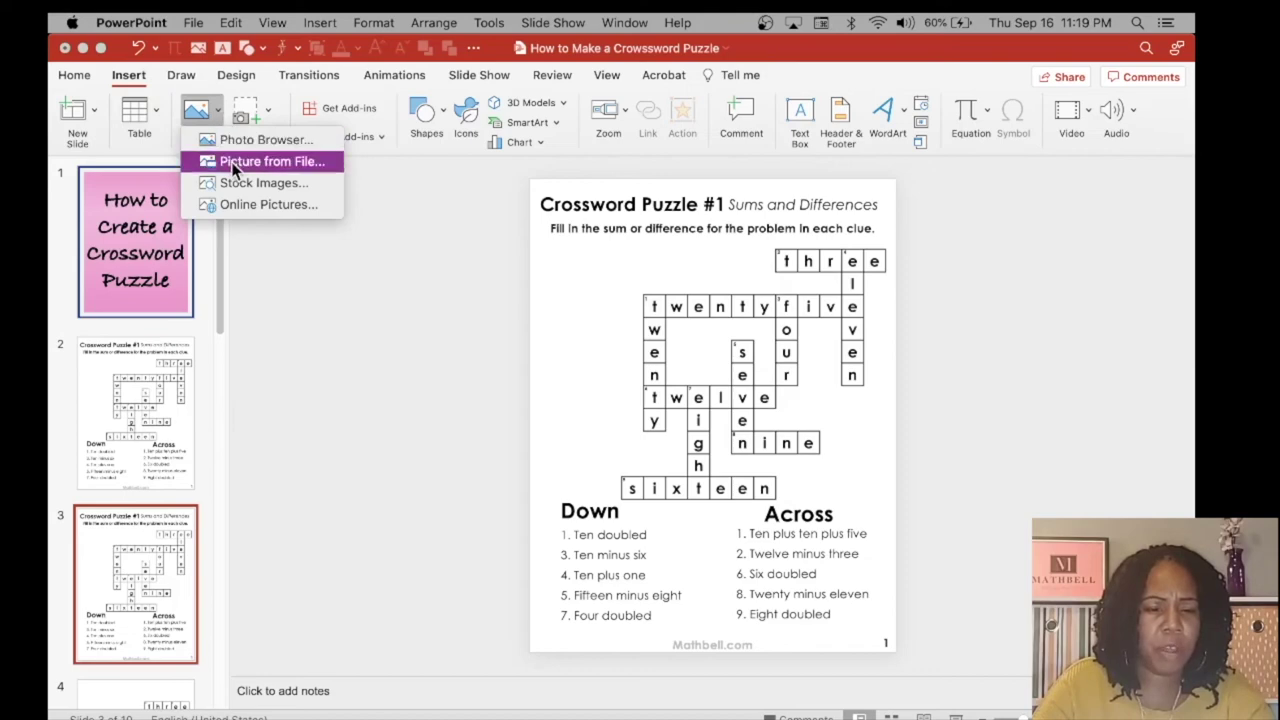
left_click(260, 161)
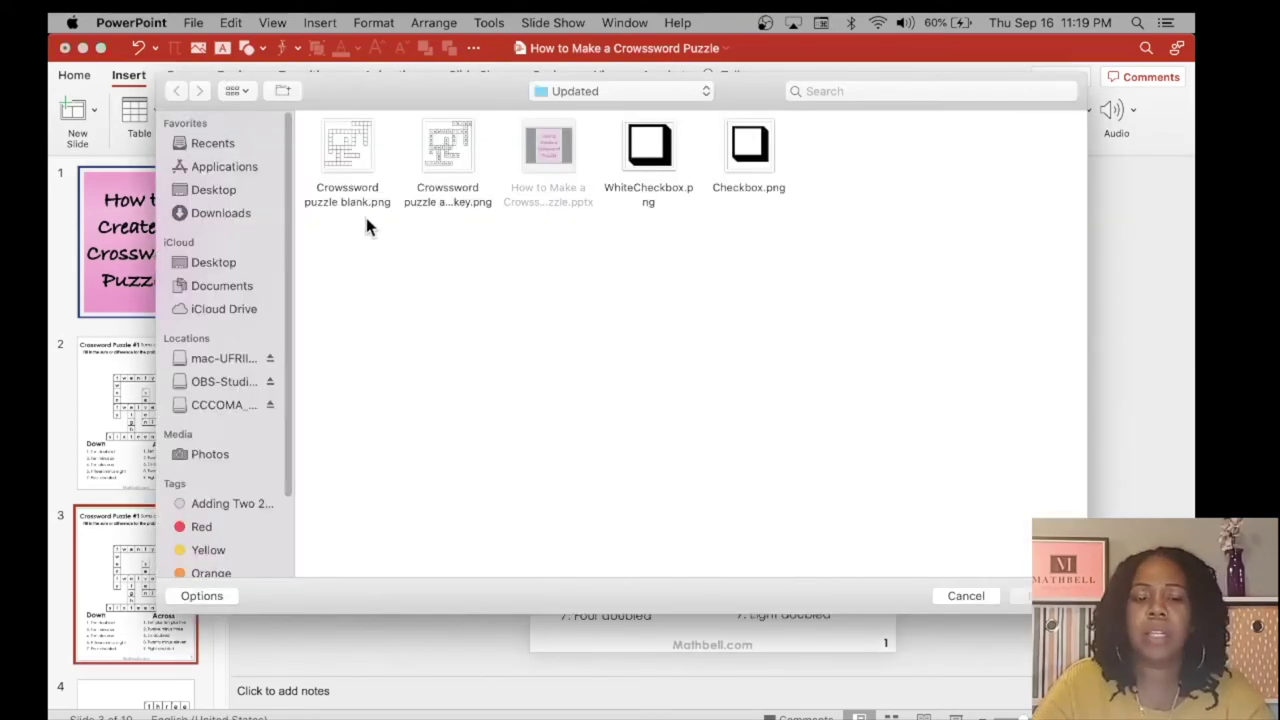
left_click(345, 153)
double_click(346, 154)
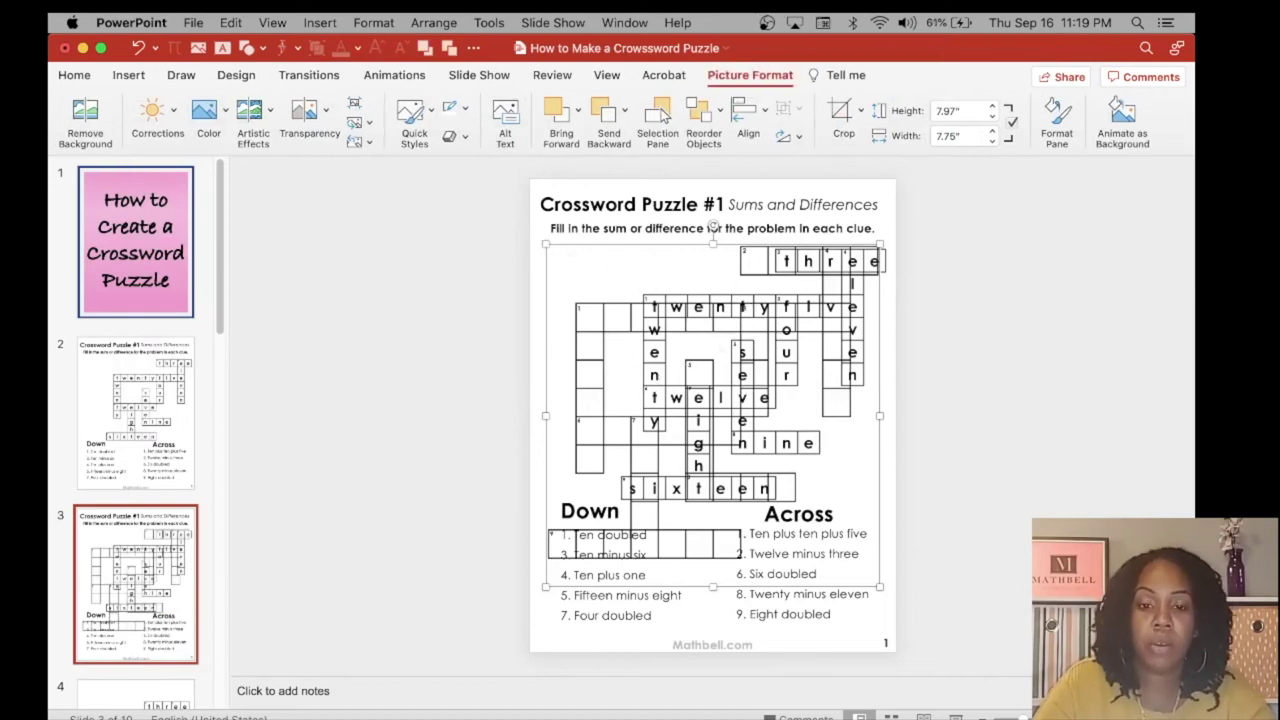
Step: Resize the blank crossword picture to about 6.41" high by 6.23" wide and align its cells exactly over the answer key picture
left_click(597, 422)
left_click_drag(597, 422, 373, 413)
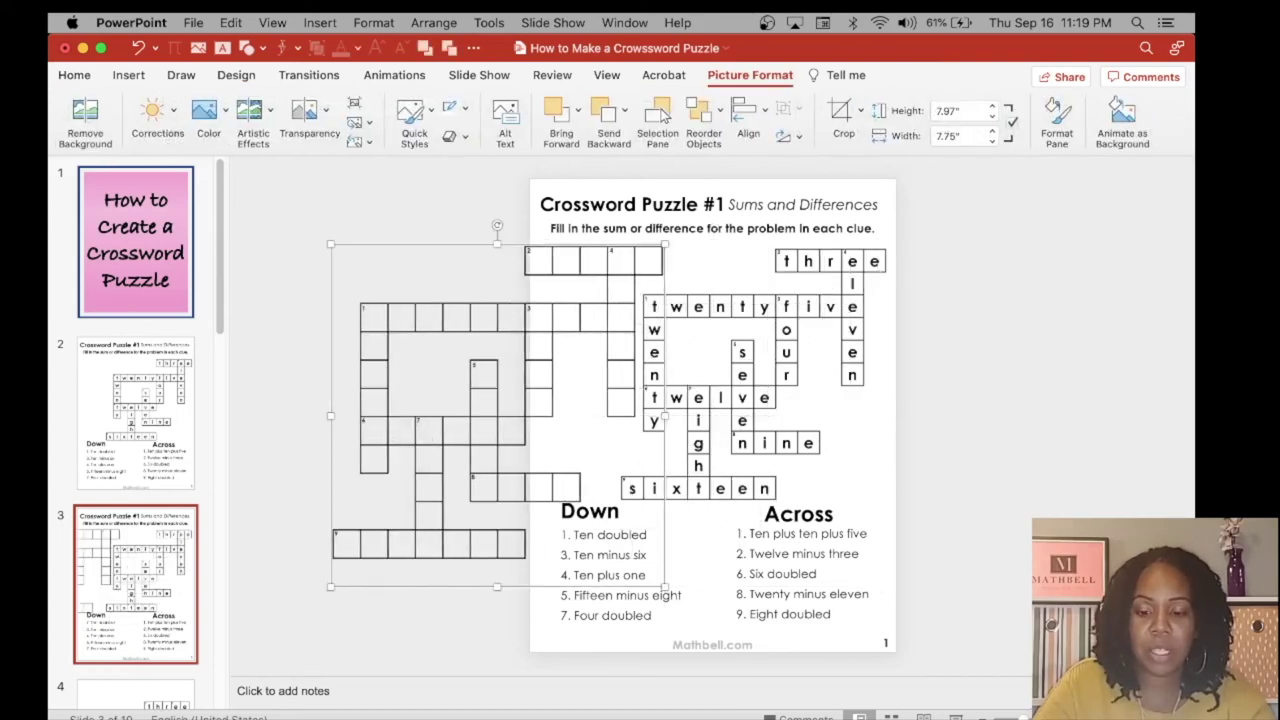
scroll(600, 420, "up", 5)
left_click_drag(450, 430, 779, 470)
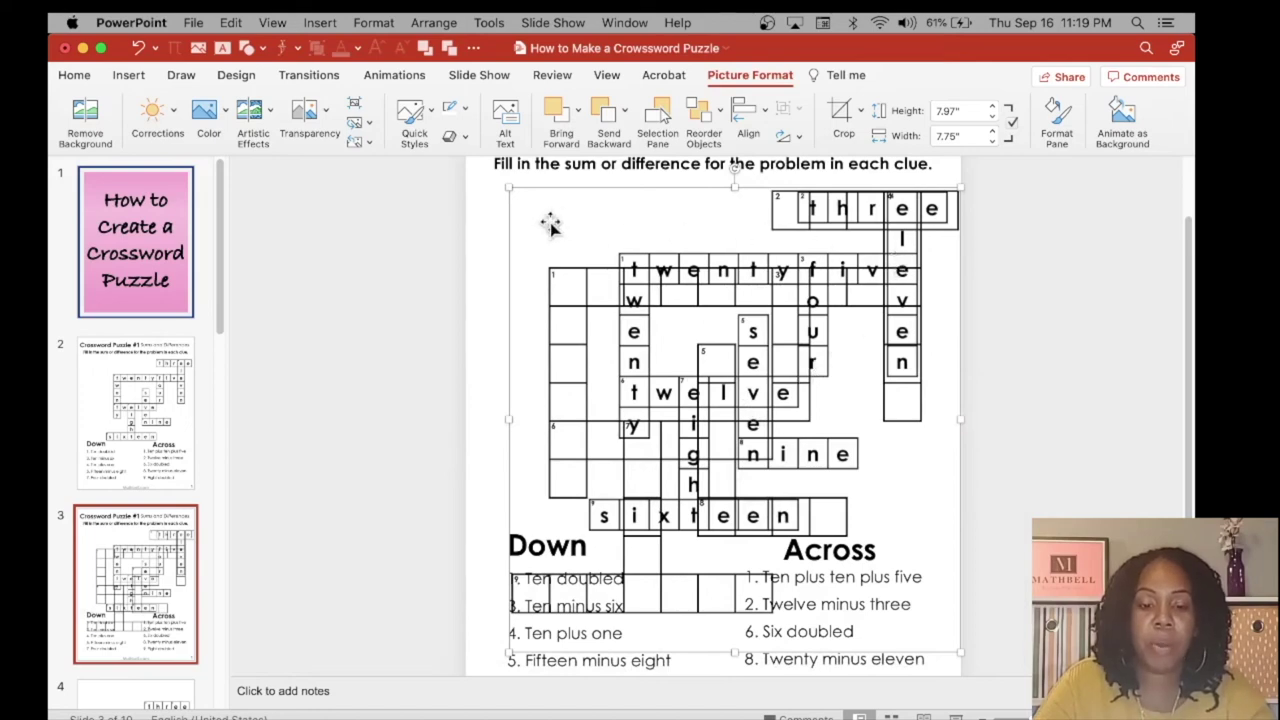
left_click_drag(507, 187, 597, 279)
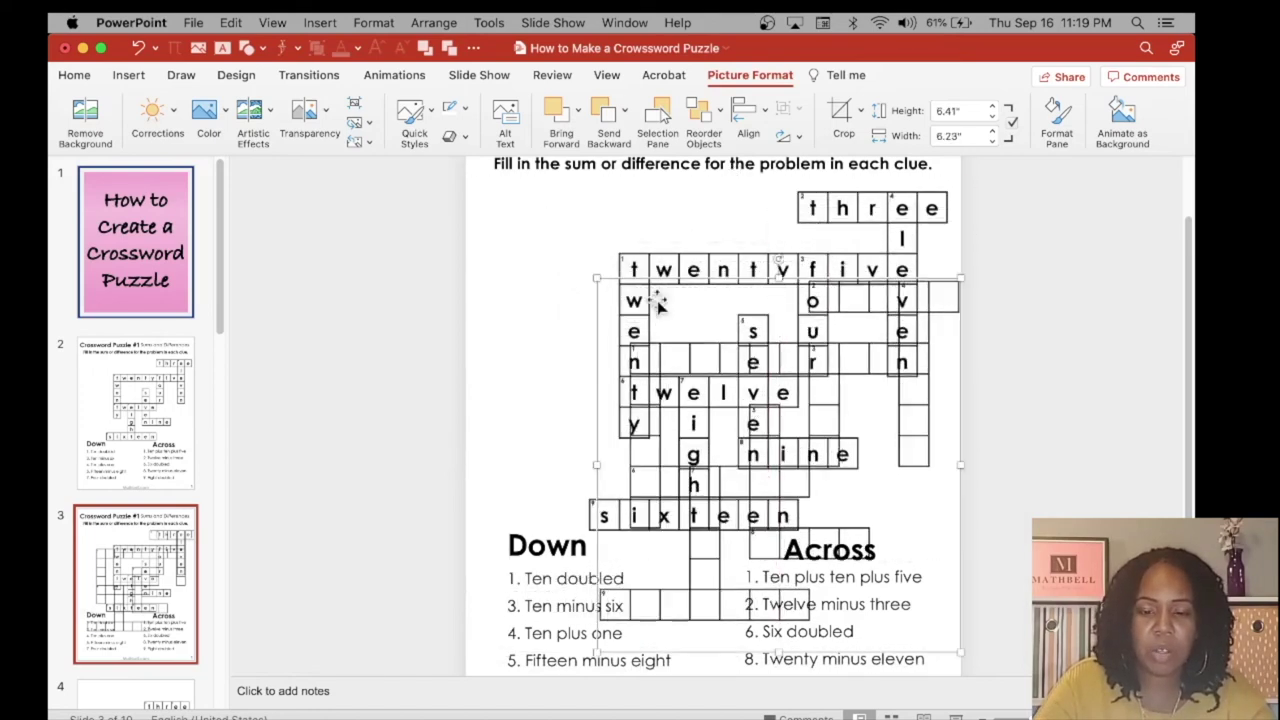
left_click_drag(695, 398, 686, 312)
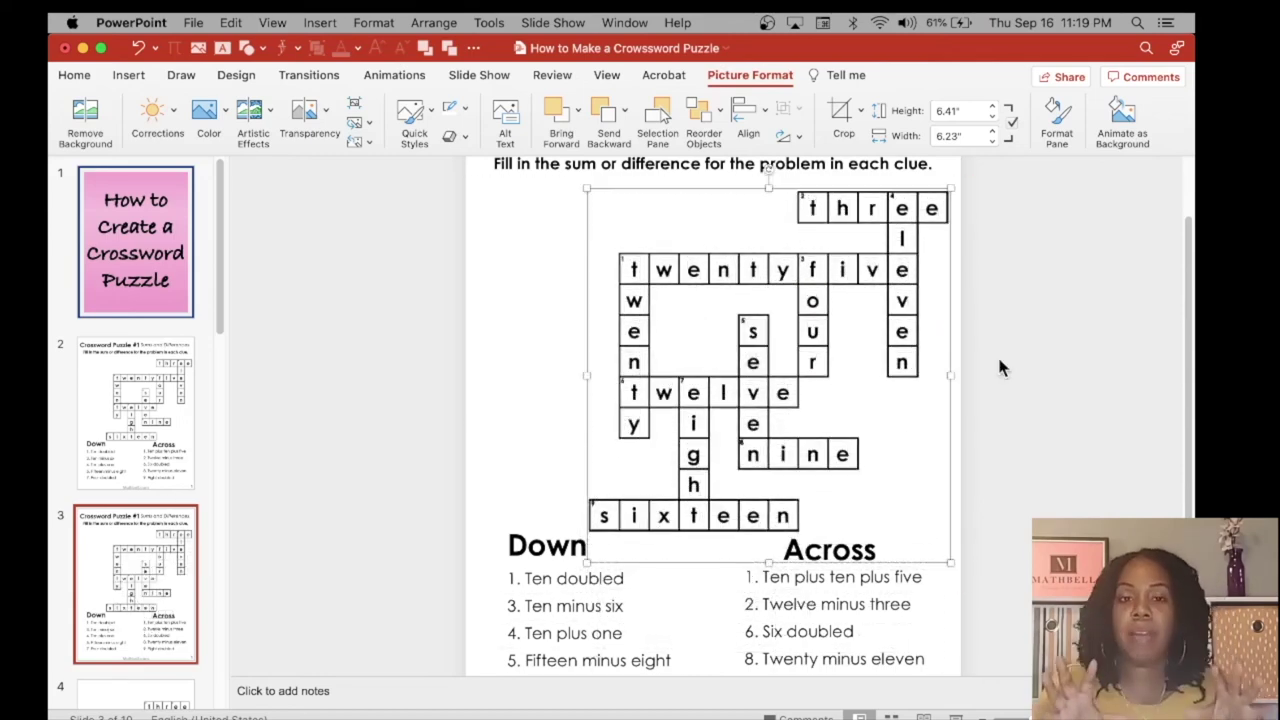
Step: Send the blank crossword picture on slide 3 behind all other objects
right_click(818, 253)
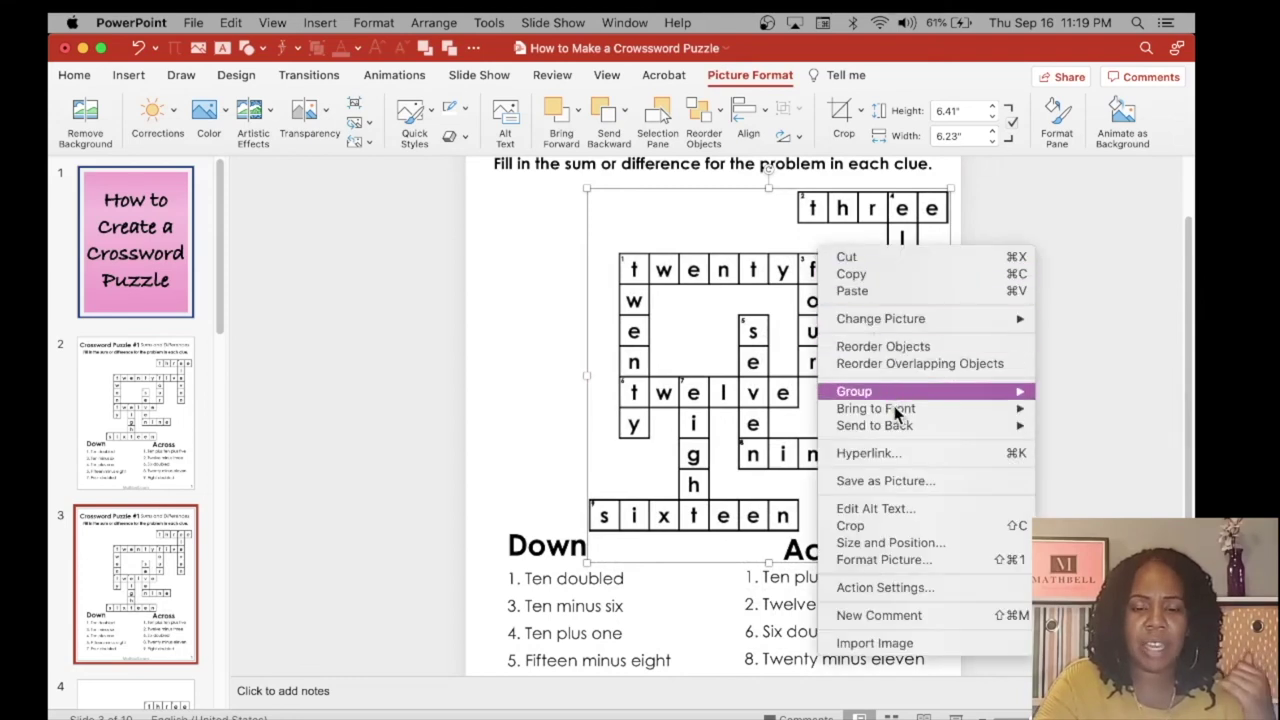
mouse_move(900, 425)
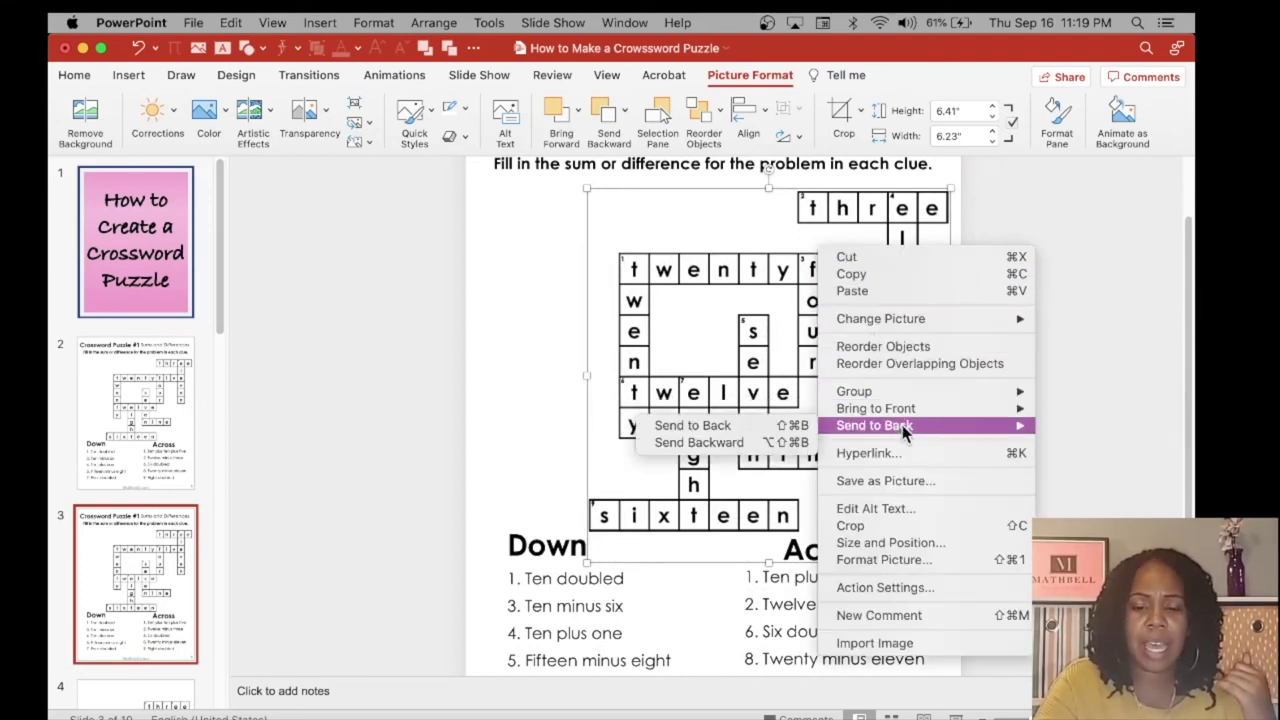
left_click(740, 425)
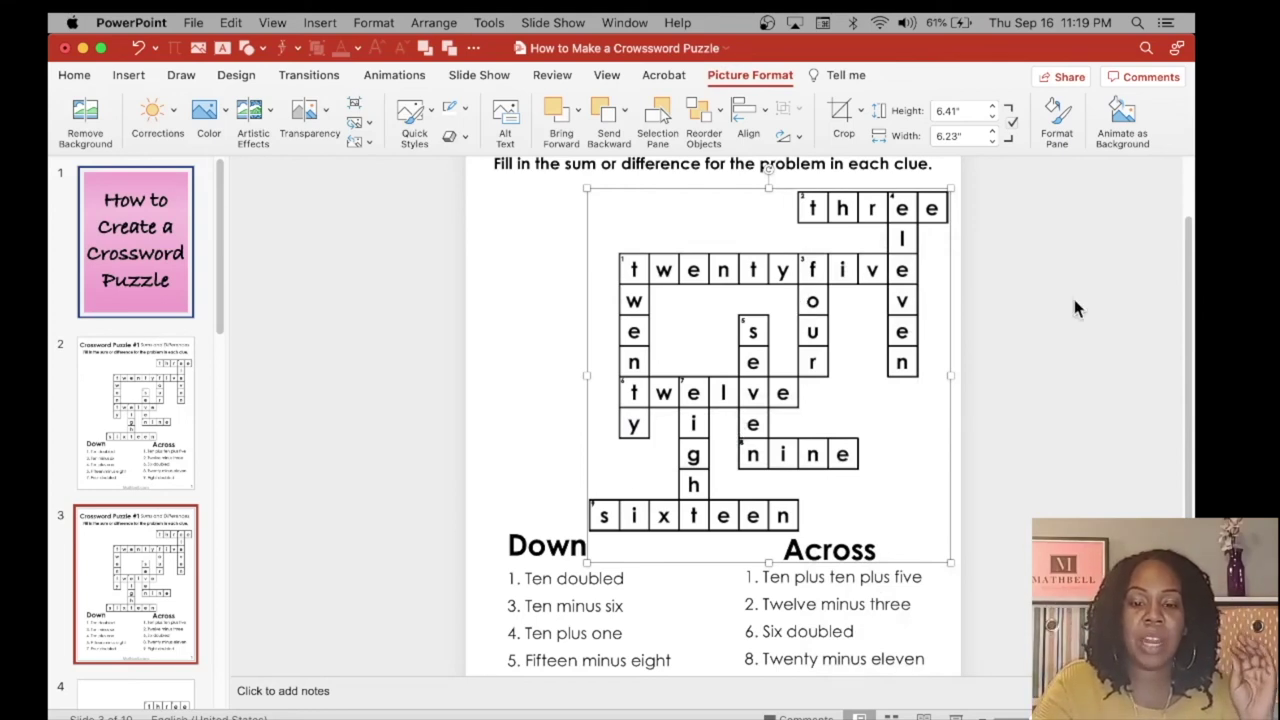
Step: Move the filled-in answer key picture off the blank crossword on slide 3 and delete it
left_click(828, 305)
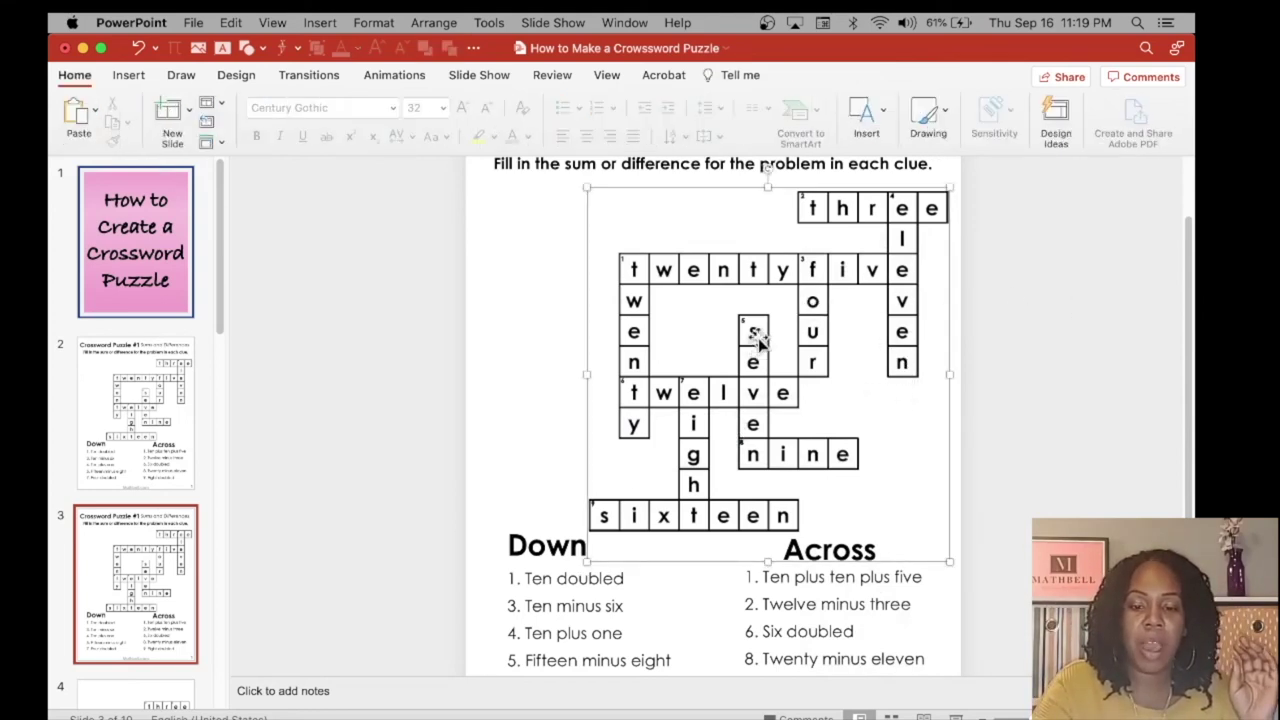
left_click_drag(809, 304, 549, 318)
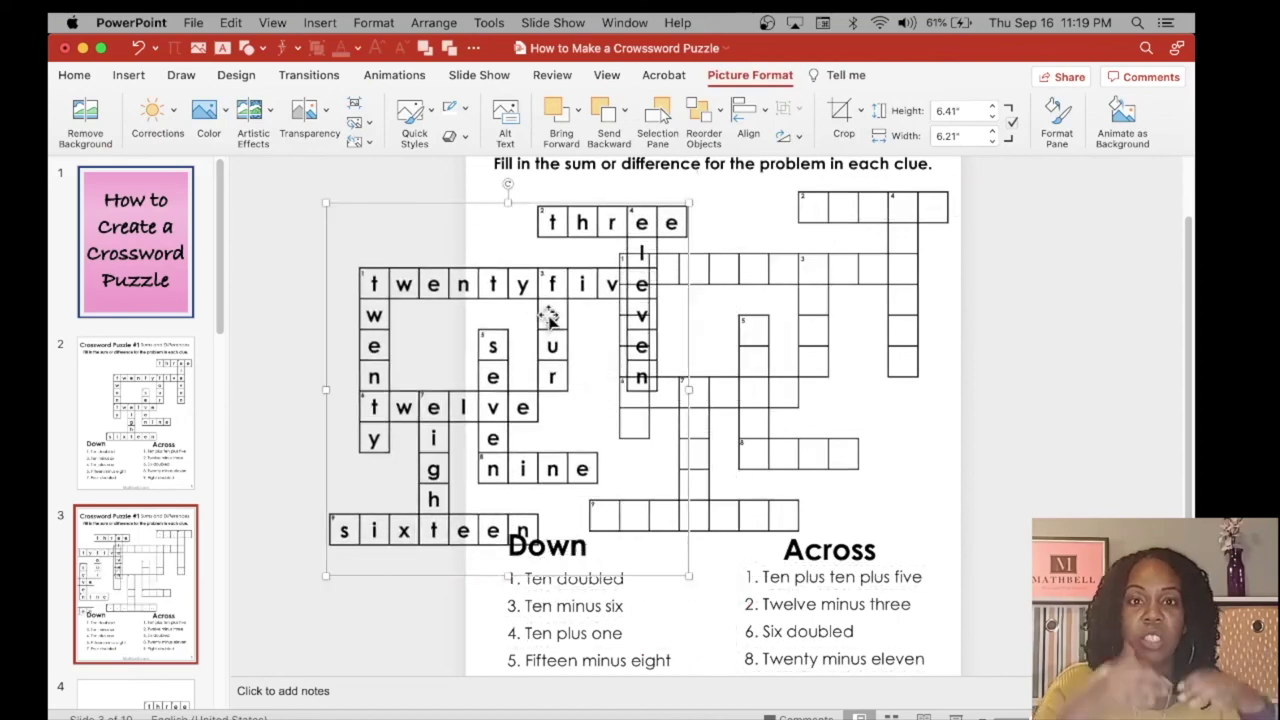
key("BackSpace")
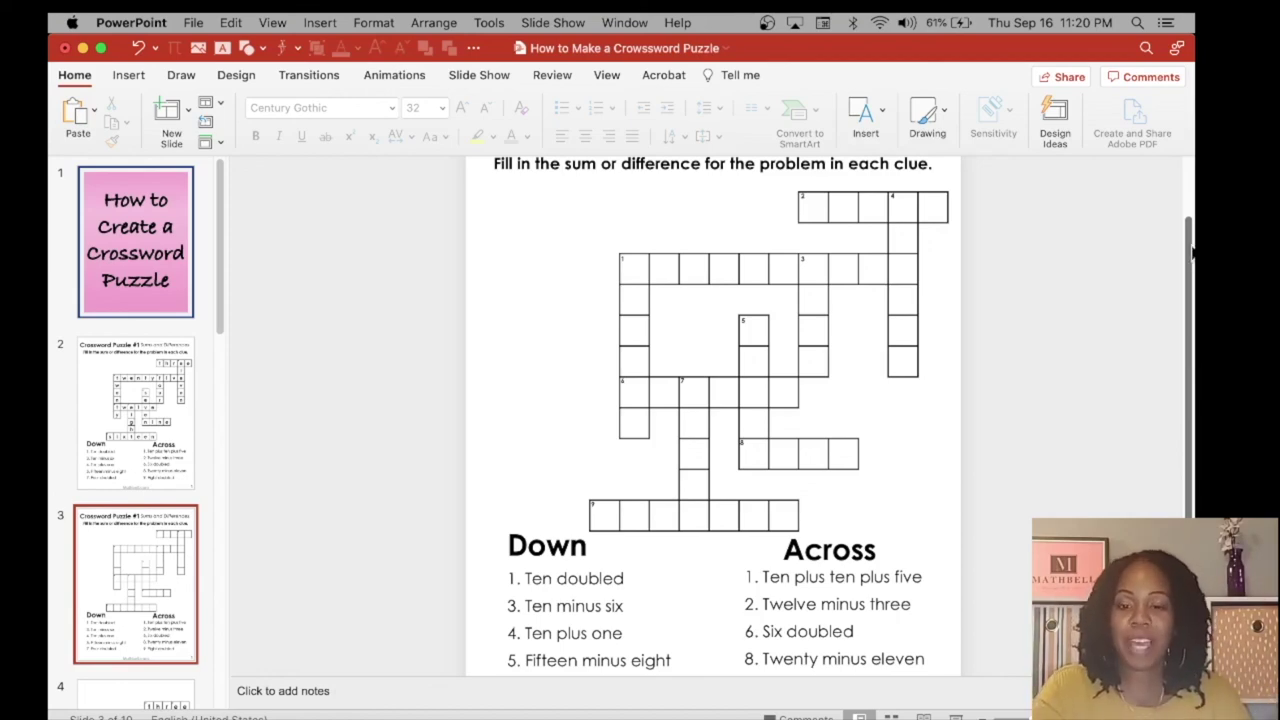
Step: Duplicate the Down heading on slide 2, place the copy above the crossword's upper-left words and change its text to "Answer Key"
scroll(1176, 240, "up", 2)
scroll(1176, 240, "down", 2)
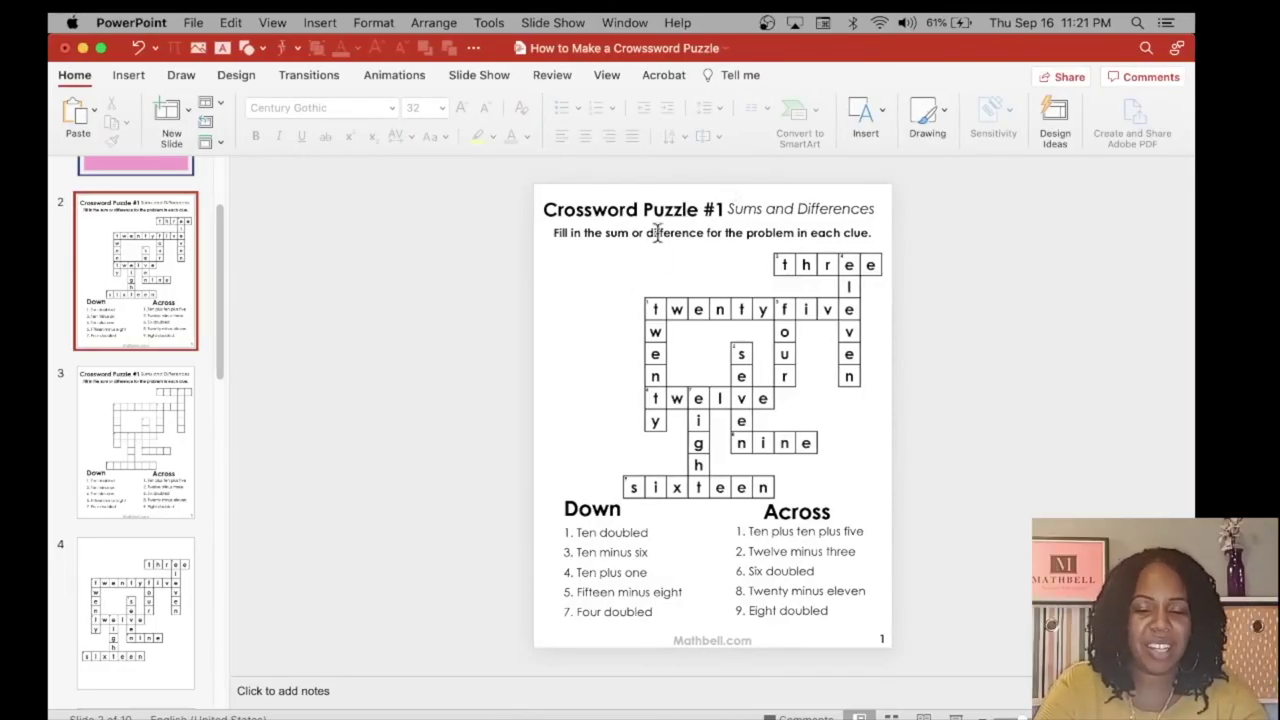
left_click(586, 509)
key("super+d")
left_click_drag(586, 512, 701, 299)
type("Answer Key")
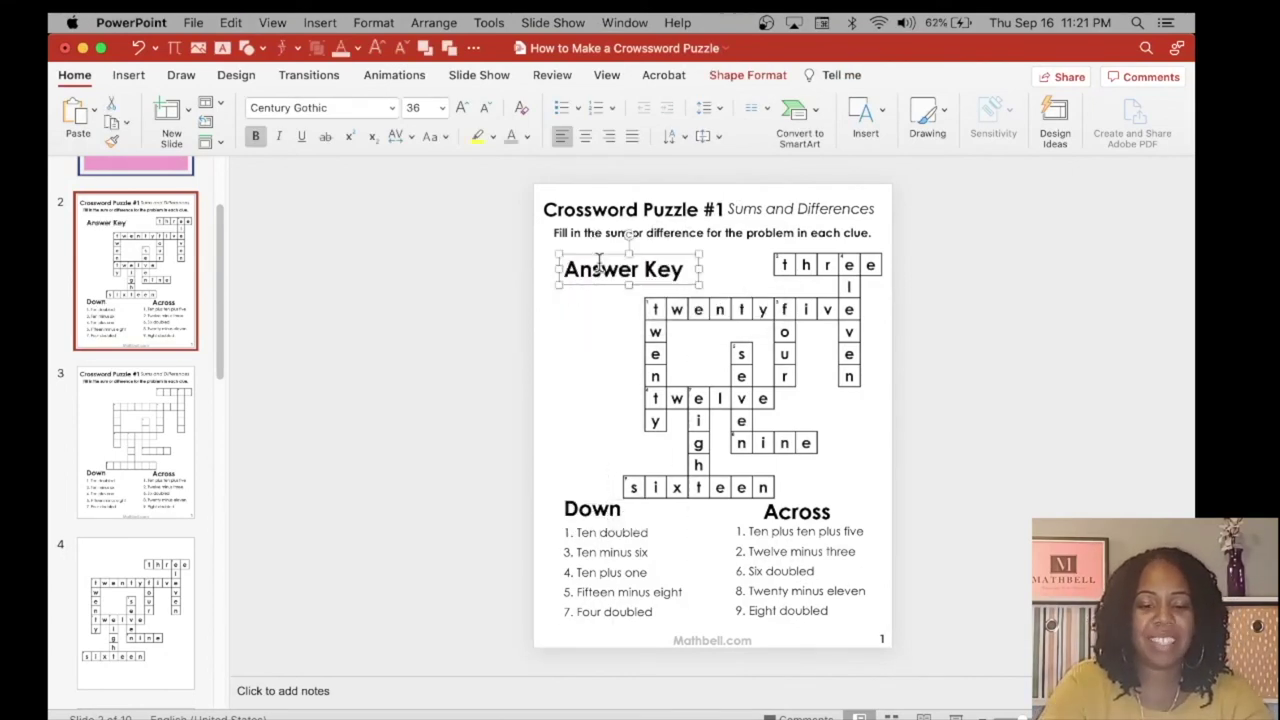
Step: Colour the "Answer Key" heading red and display slide 3 with the blank crossword
left_click(526, 137)
left_click(529, 304)
left_click(155, 345)
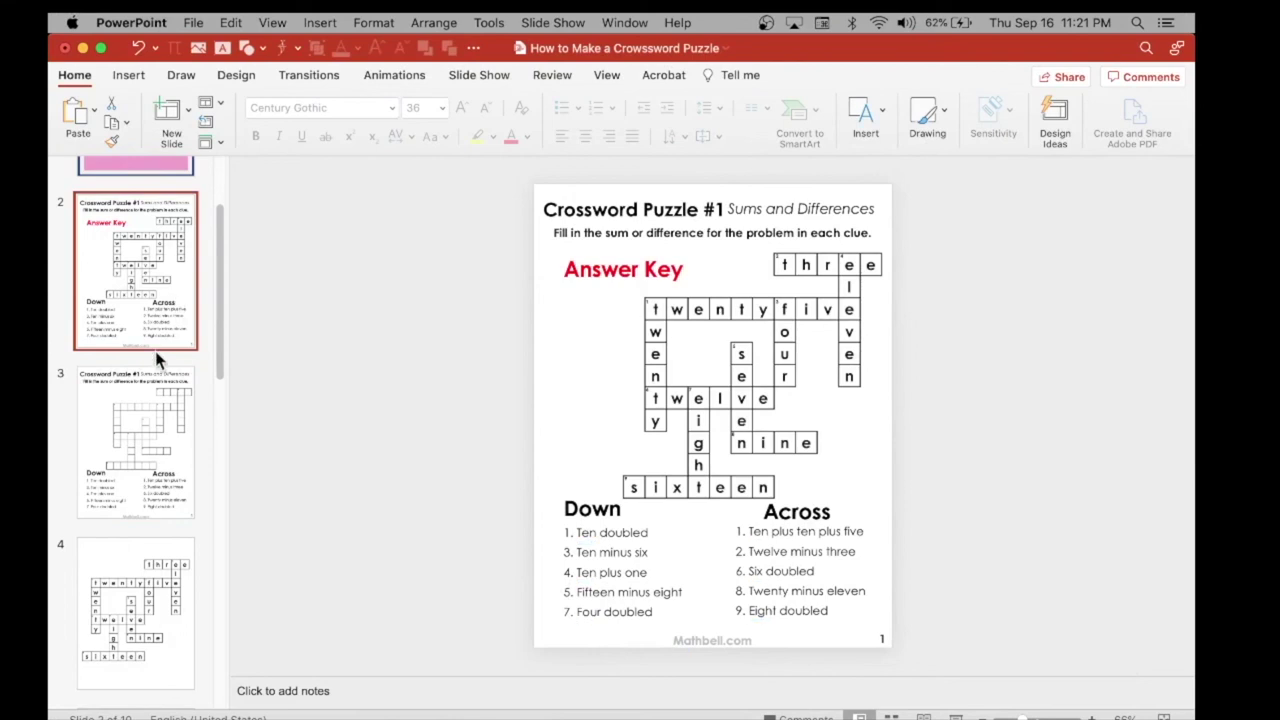
key("Down")
scroll(223, 329, "down", 2)
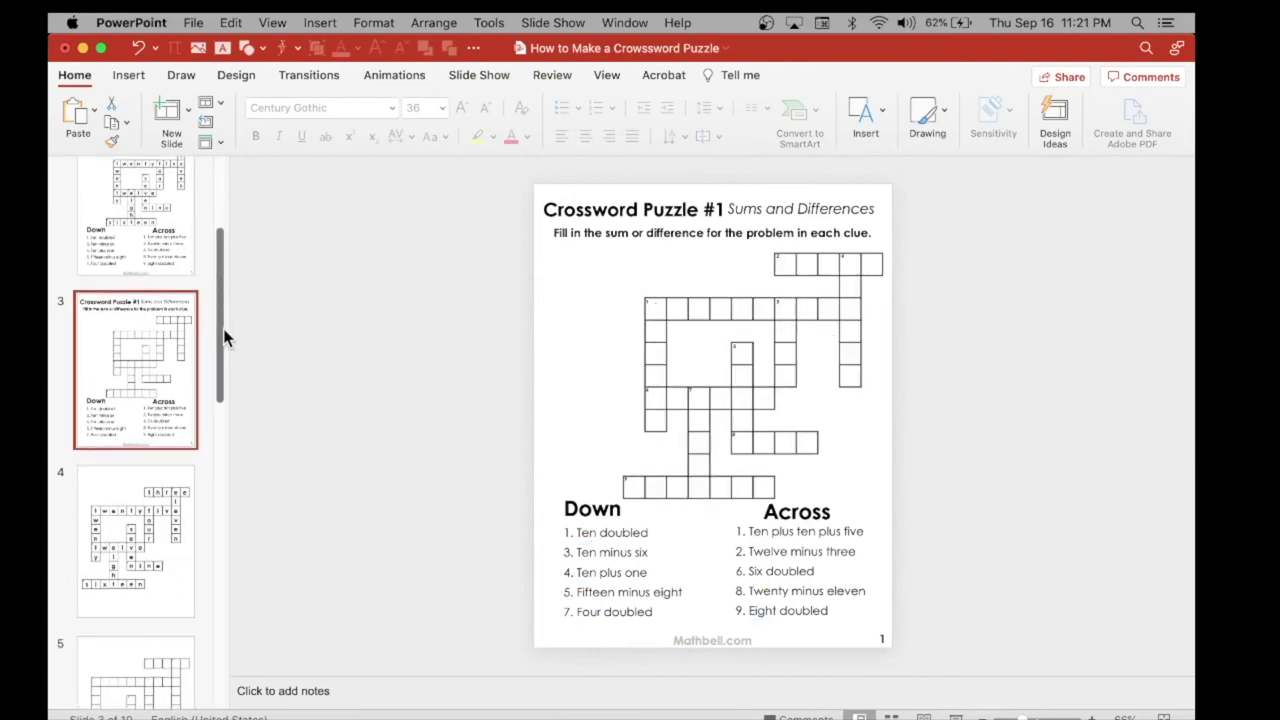